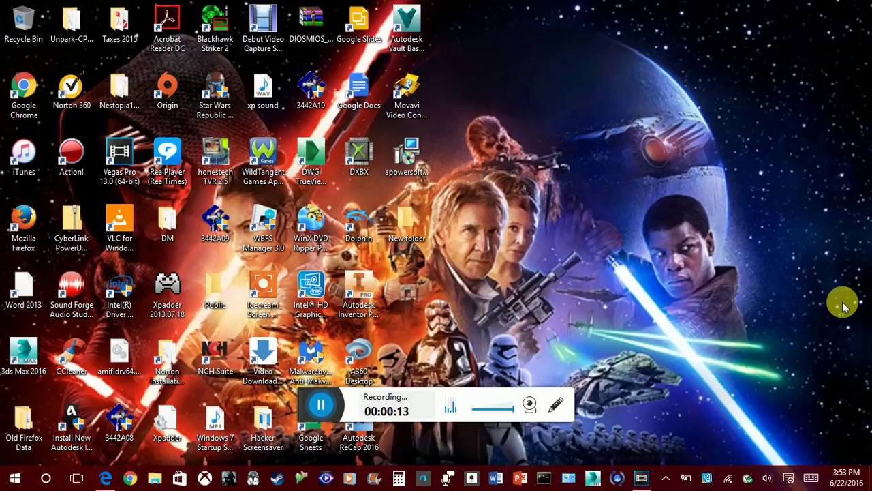
Switch to Vegas Pro and import the IMG_0087 video from the Videos folder into the project
mouse_move(641, 472)
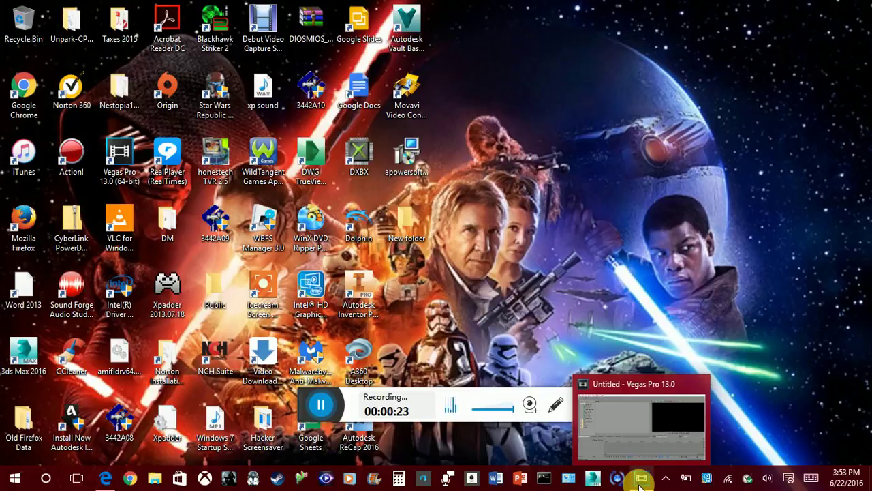
click(641, 479)
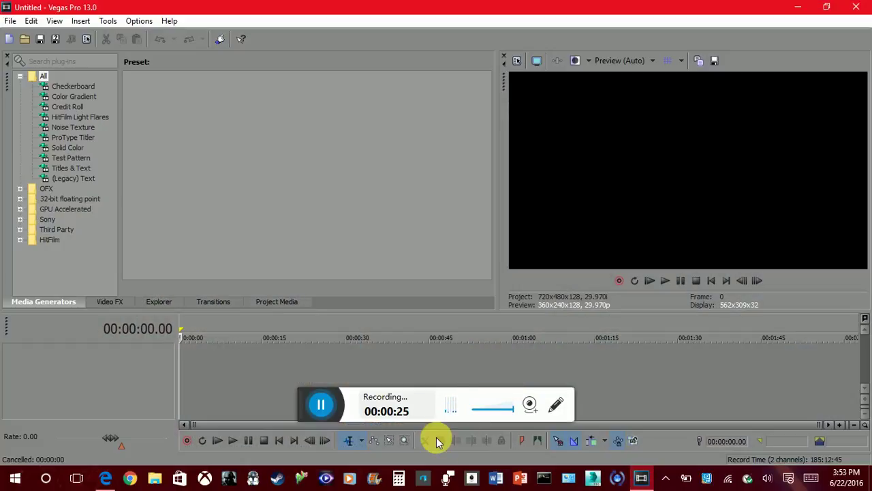
click(9, 20)
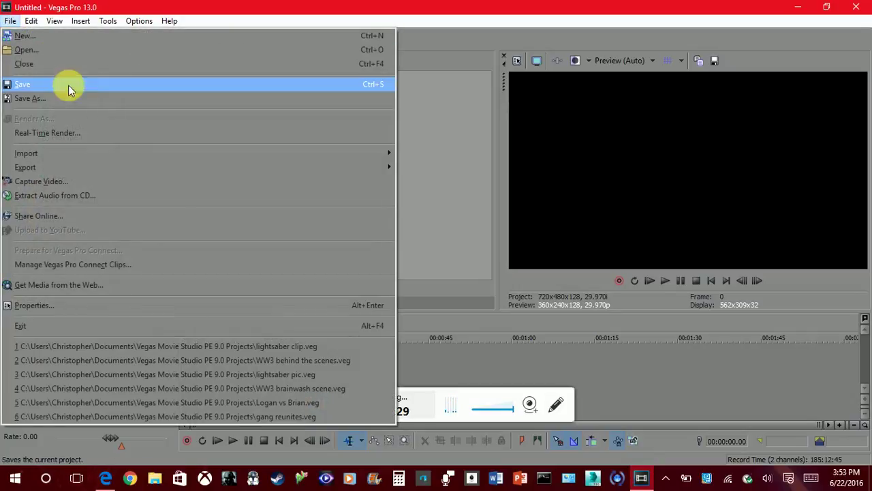
mouse_move(150, 154)
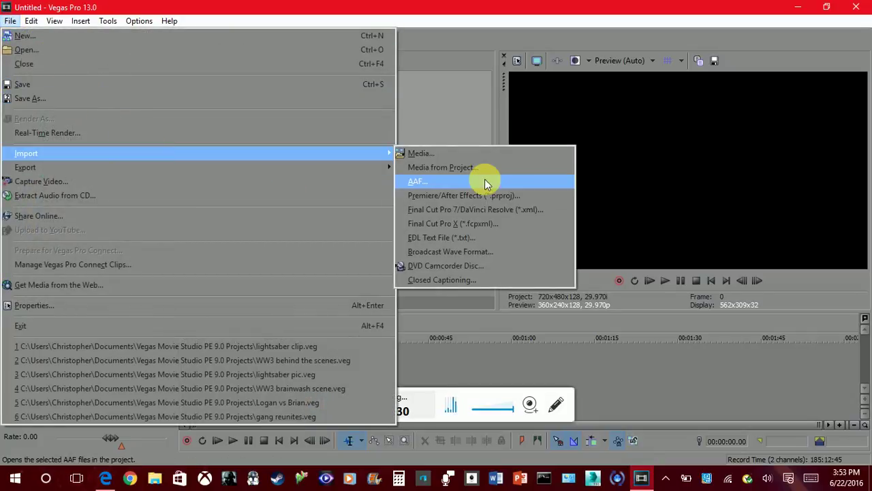
click(469, 151)
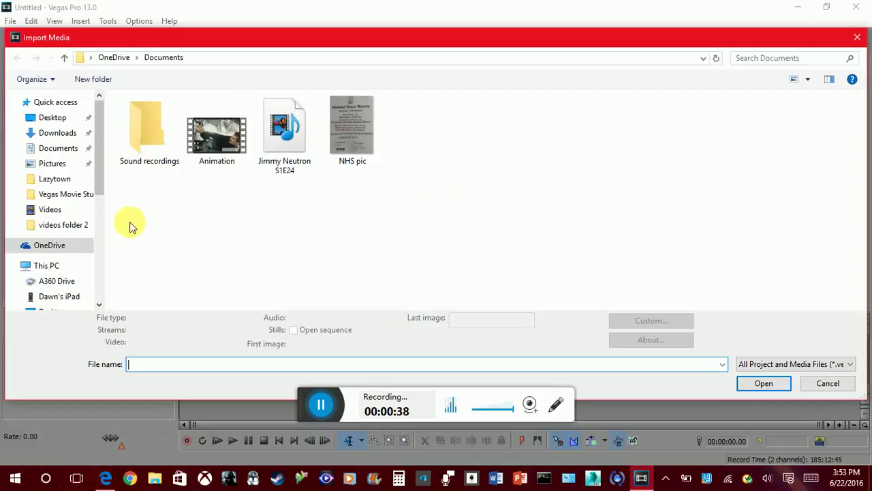
scroll(67, 196, down, 3)
scroll(66, 197, down, 3)
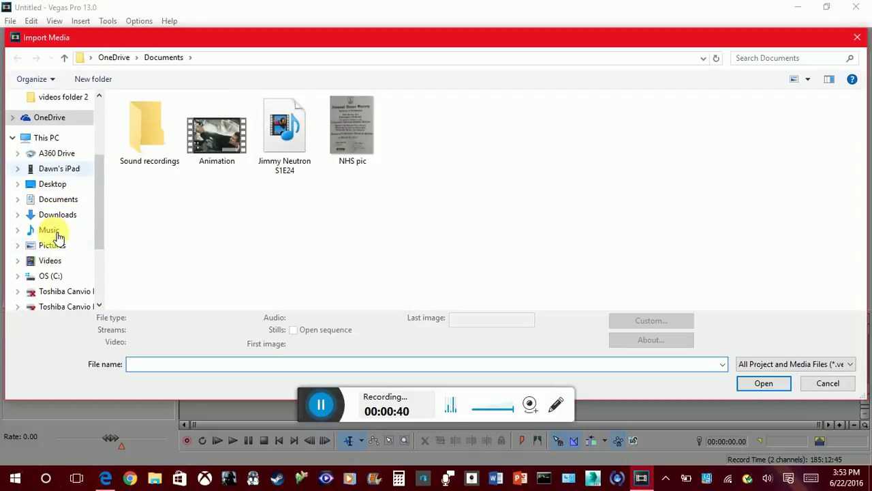
click(49, 262)
scroll(388, 232, down, 3)
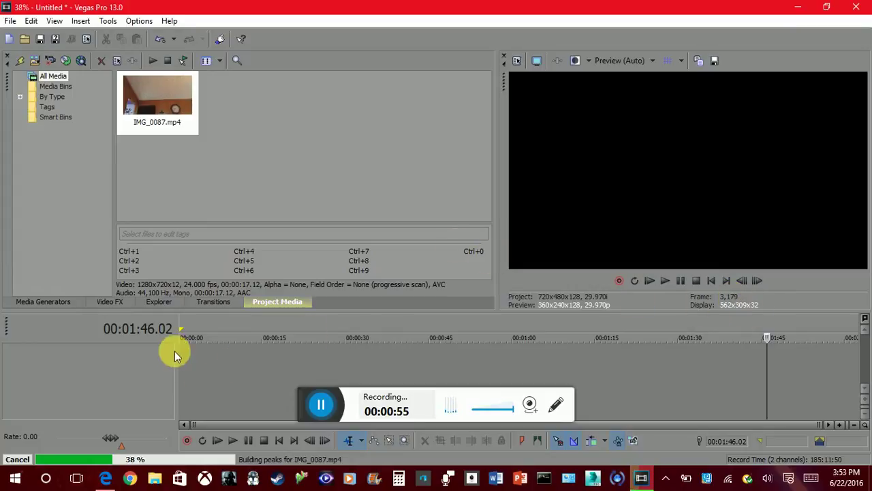
Place the IMG_0087.mp4 clip at the start of the empty timeline
click(181, 371)
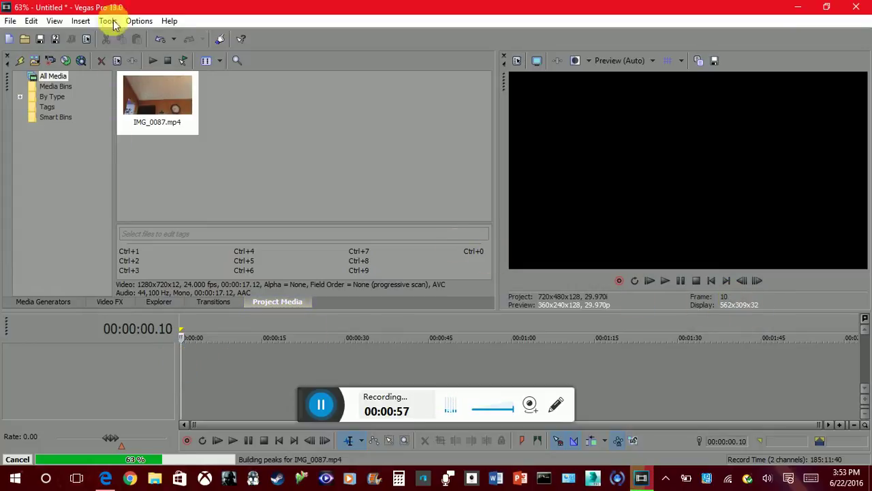
drag(152, 100, 186, 379)
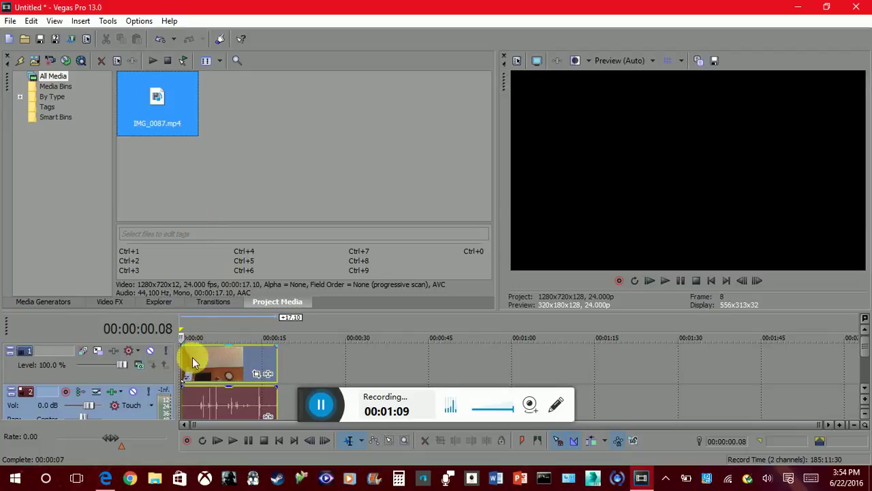
Play the opening seconds of the clip to check where the action begins
click(193, 366)
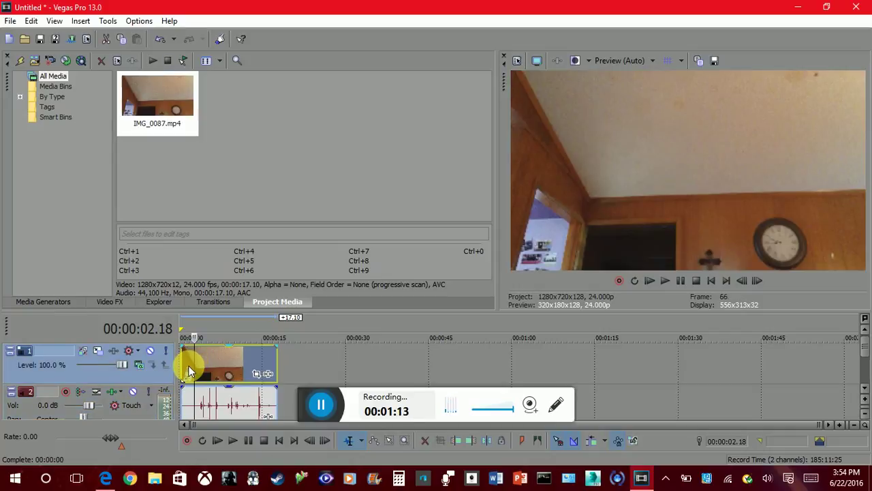
click(185, 371)
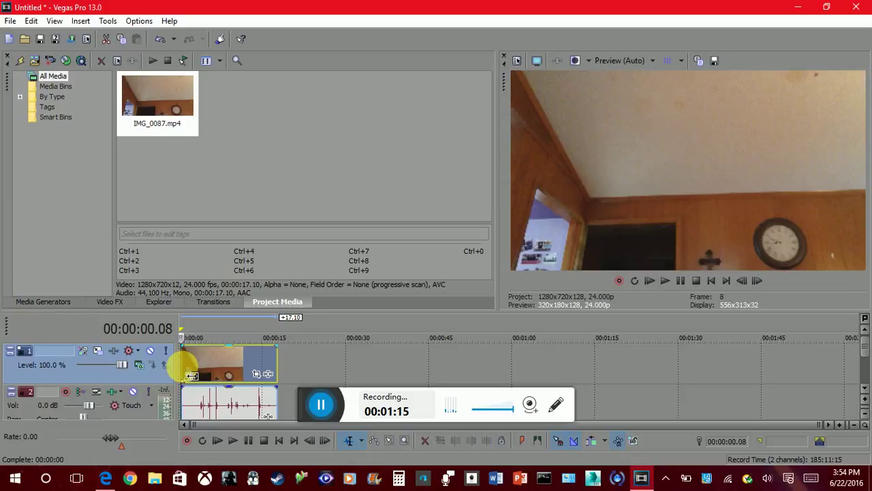
key(space)
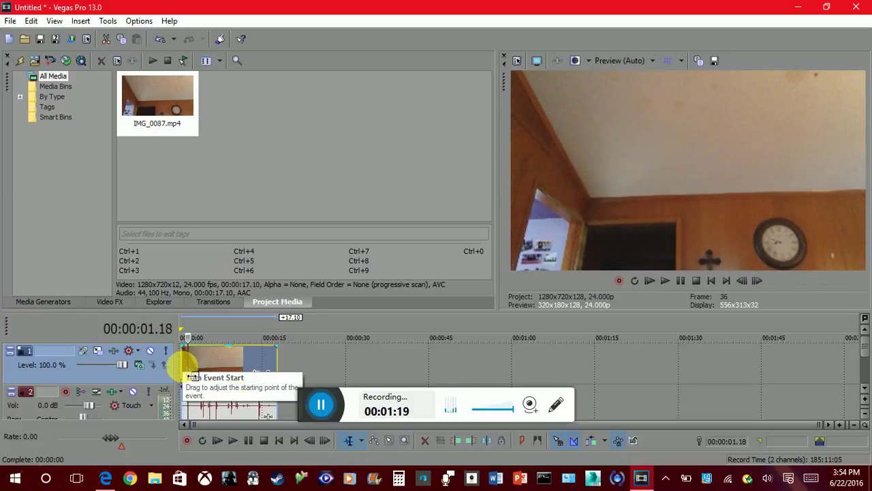
right_click(438, 336)
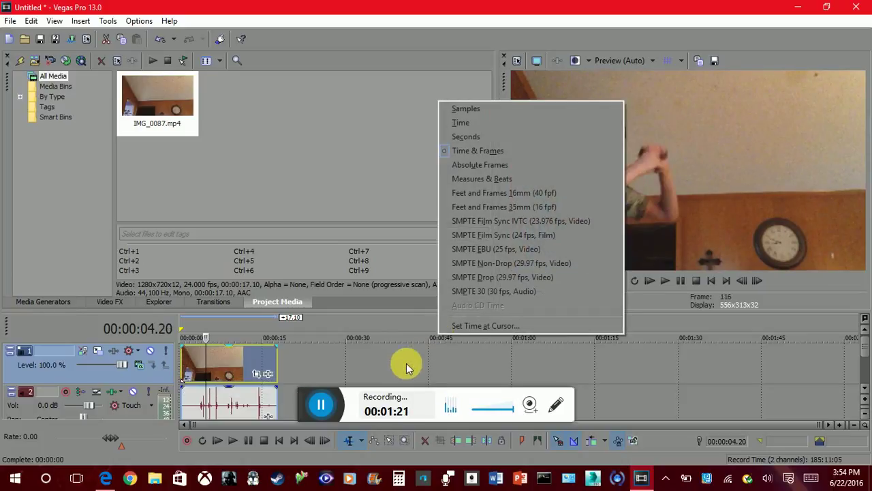
click(390, 332)
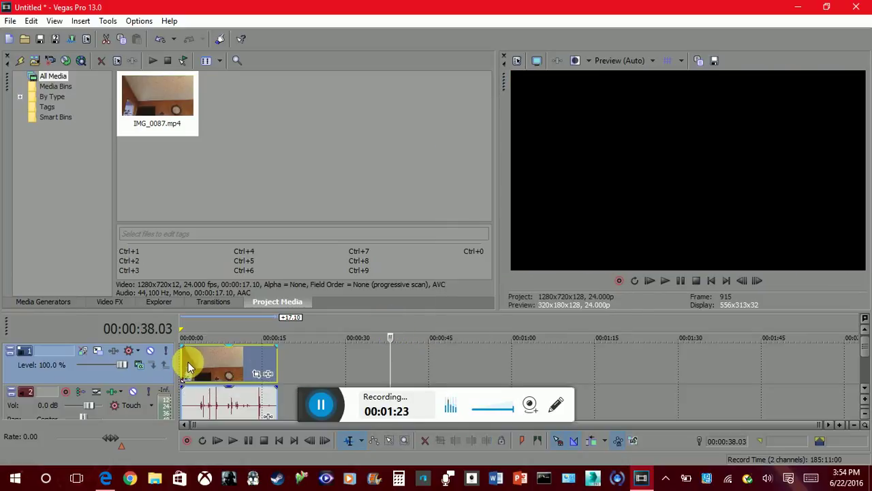
Split the clip at 00:00:02.17 and delete the part before the split
click(189, 366)
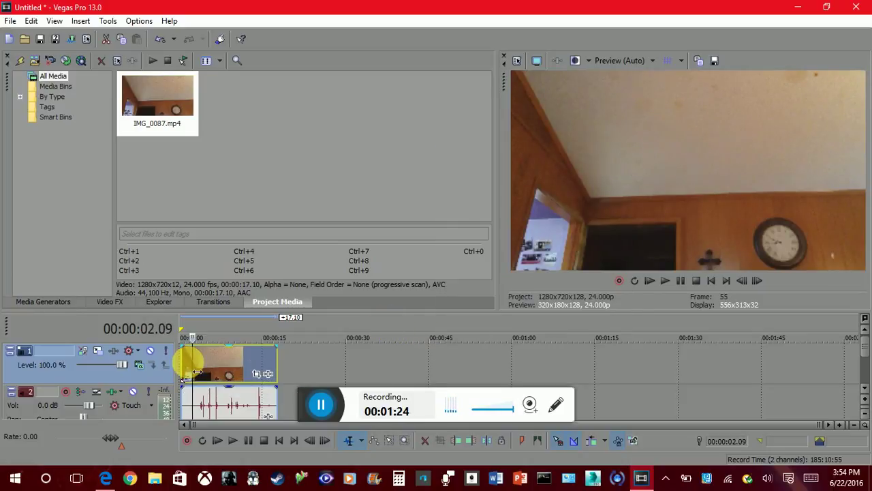
key(Right)
key(Right)
key(Right)
key(Left)
key(Left)
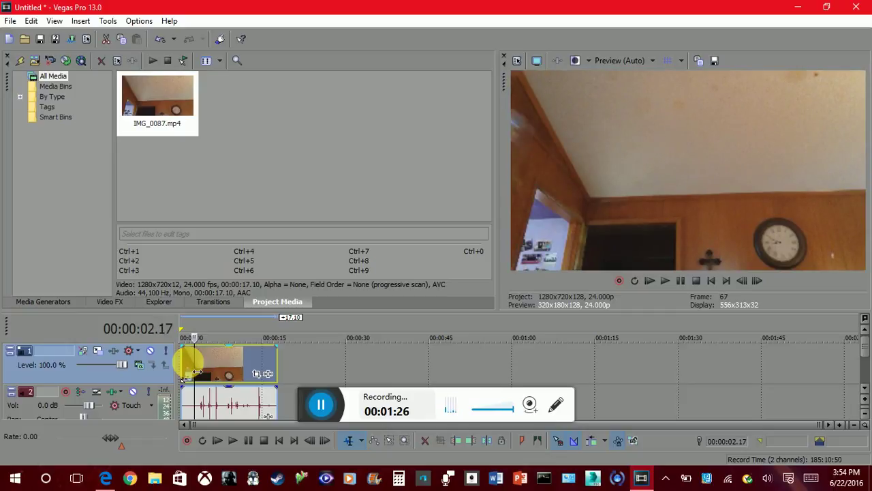
drag(197, 371, 189, 372)
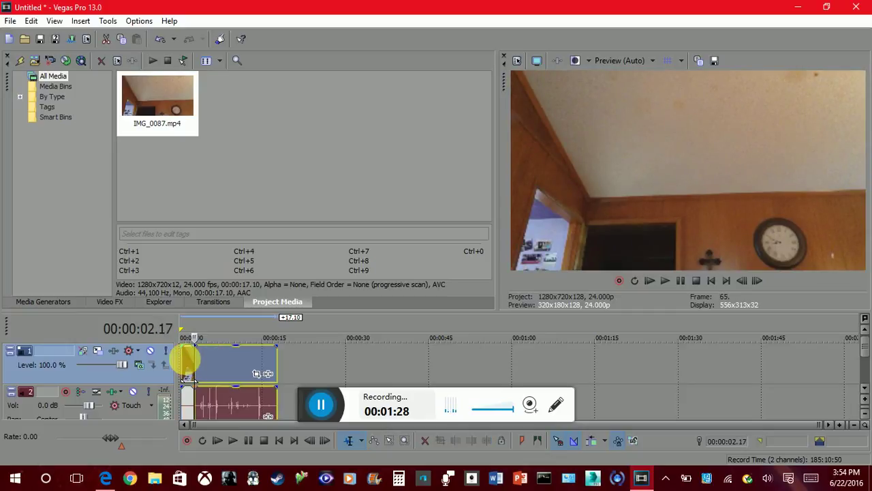
right_click(185, 362)
click(208, 194)
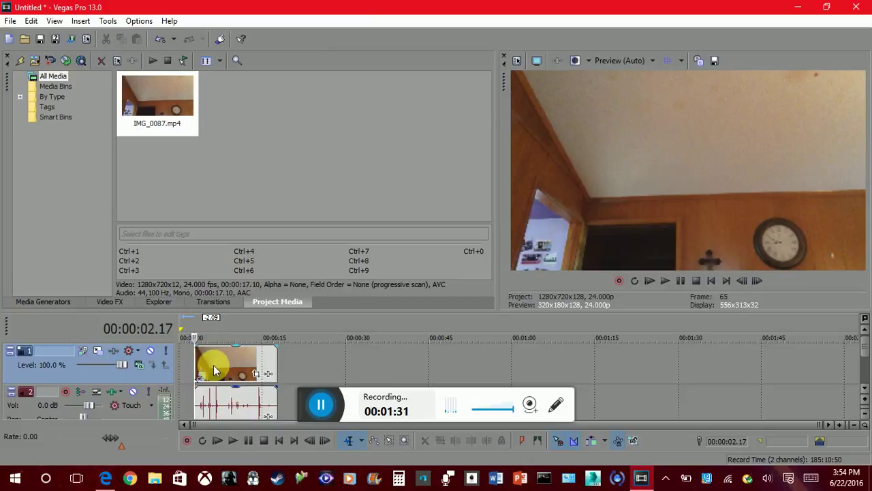
Move the remaining clip to the start of the timeline and add a marker at 00:00:04.02, where the gun is aimed
drag(213, 365, 179, 370)
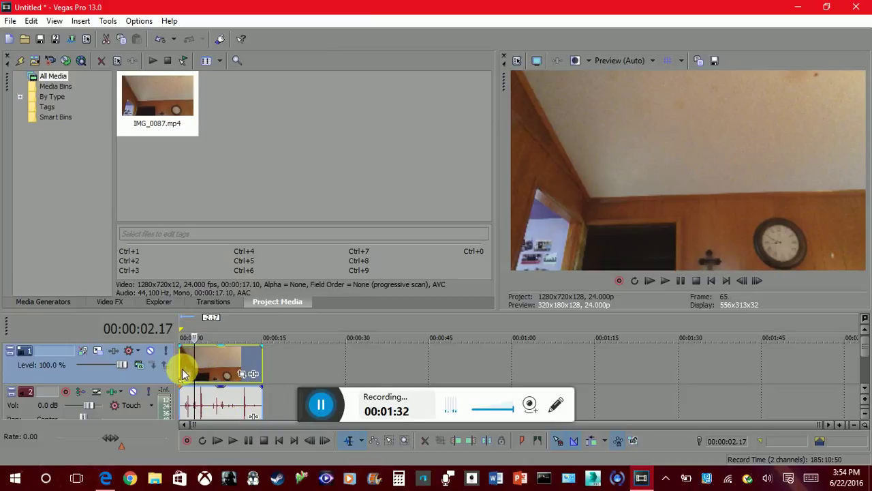
click(182, 373)
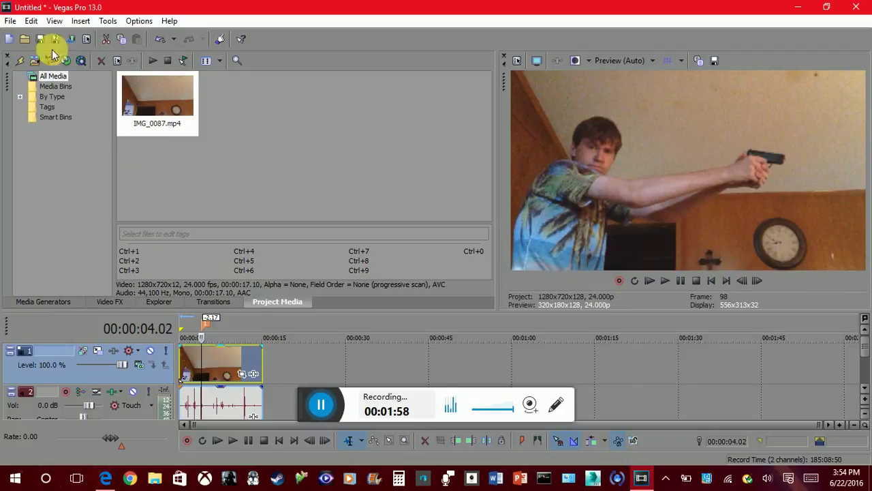
Start another media import and open the gun stuff folder inside Videos
click(11, 20)
mouse_move(261, 149)
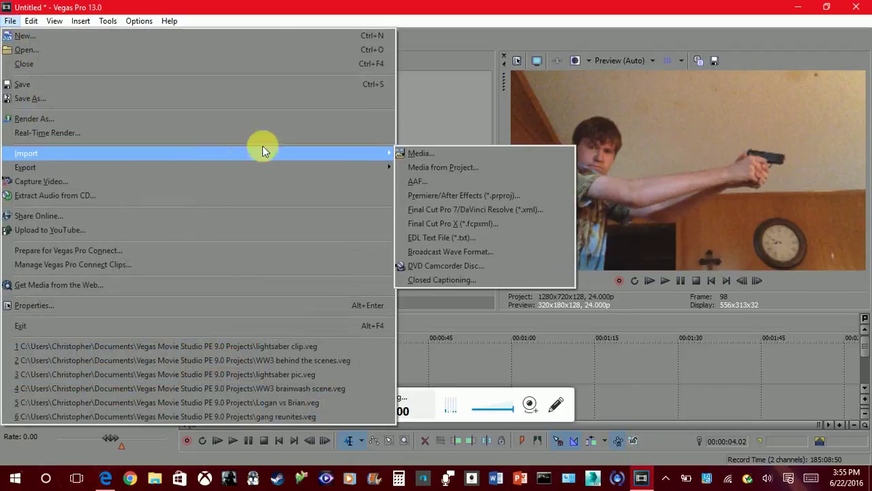
click(413, 154)
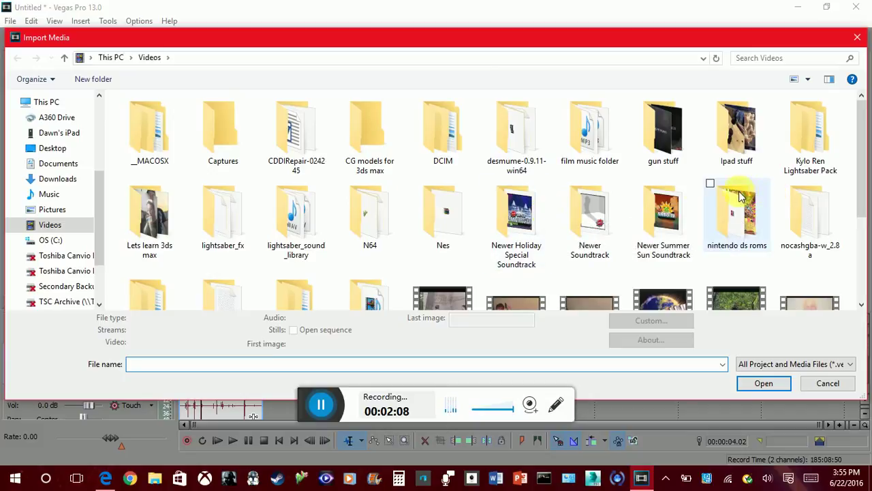
scroll(688, 193, down, 1)
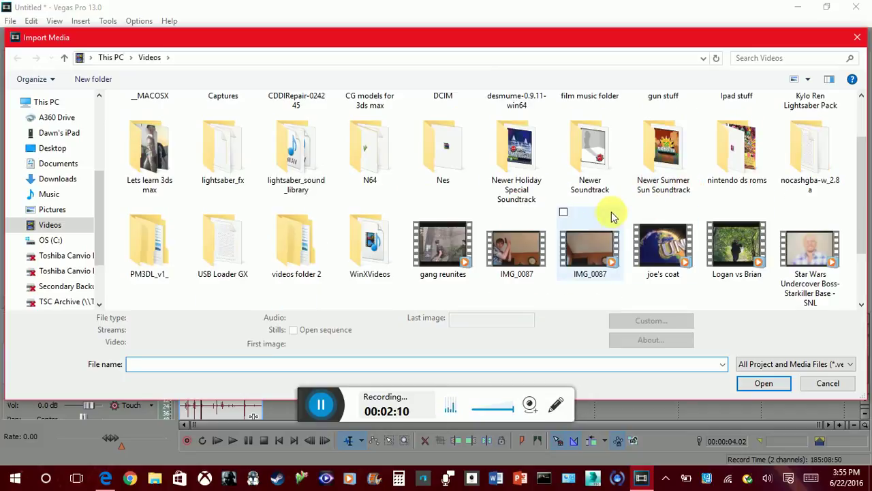
scroll(615, 213, up, 1)
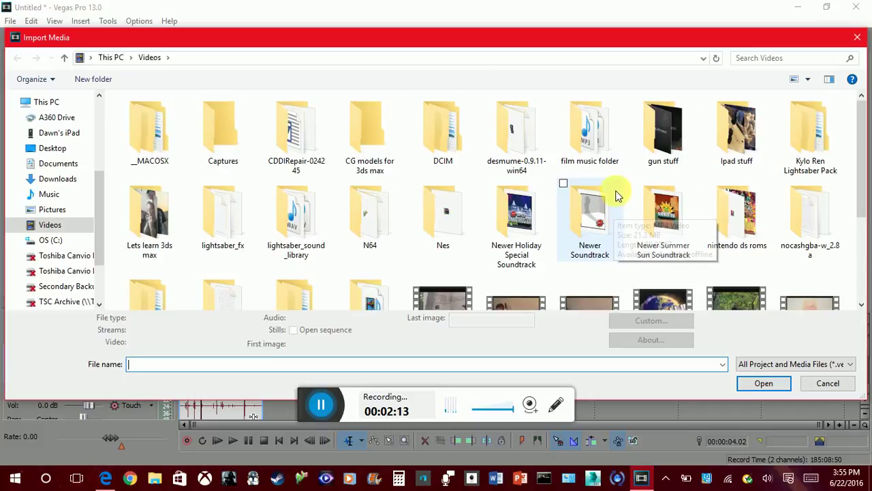
double_click(654, 162)
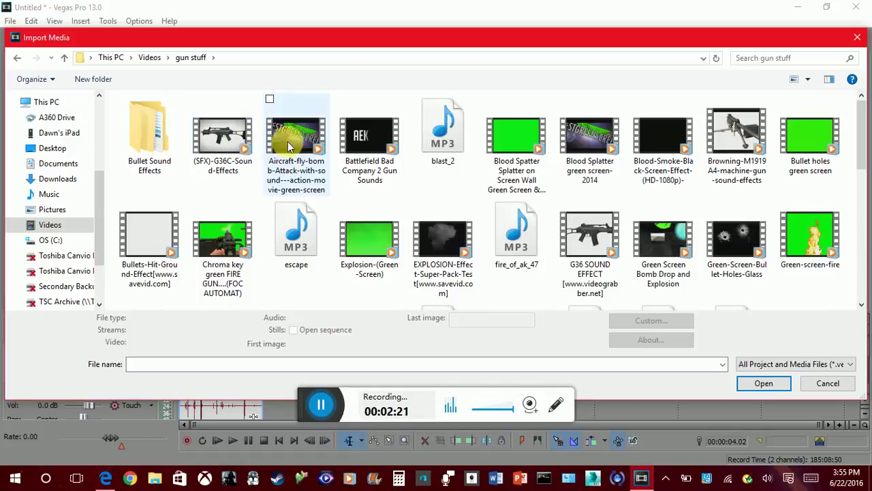
Find the muzzle flash 13 image among the folder's effects and import it into the project
scroll(474, 158, down, 2)
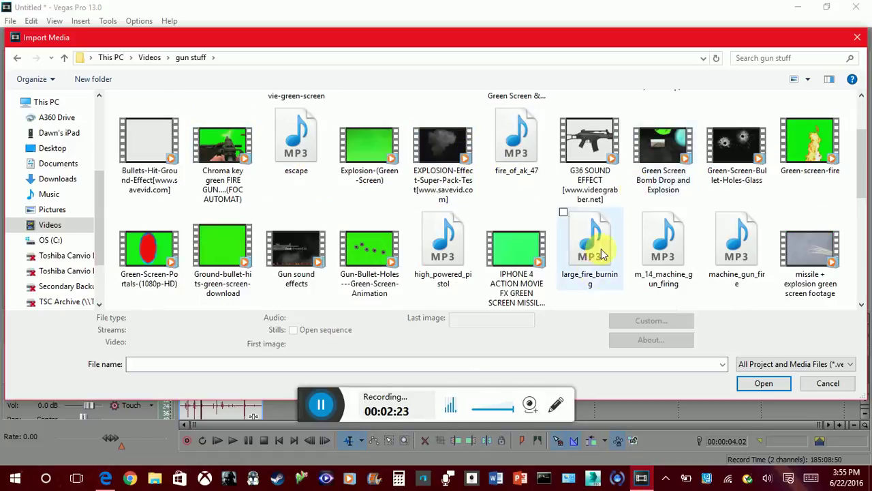
scroll(579, 150, down, 2)
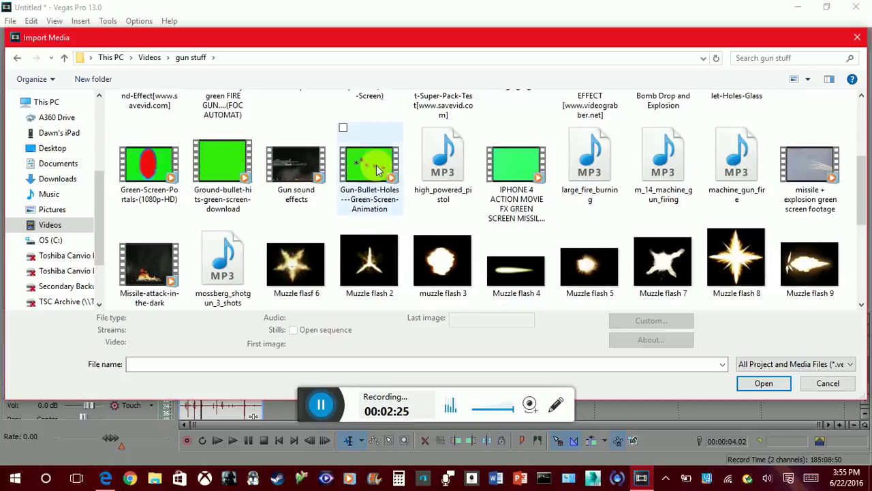
scroll(392, 229, down, 4)
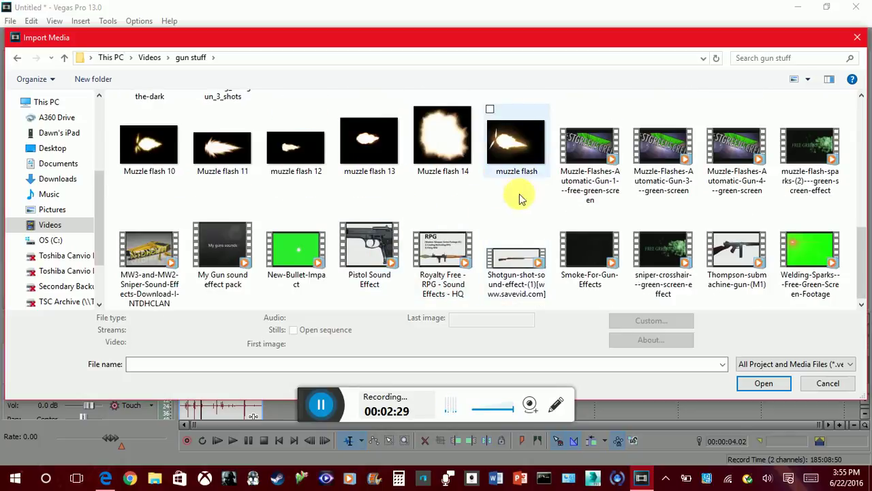
scroll(475, 273, up, 2)
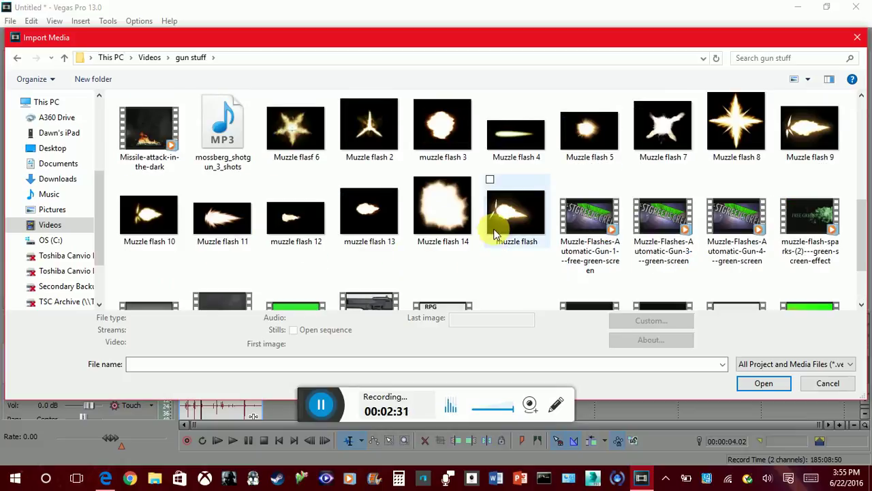
scroll(496, 234, down, 2)
scroll(495, 234, up, 2)
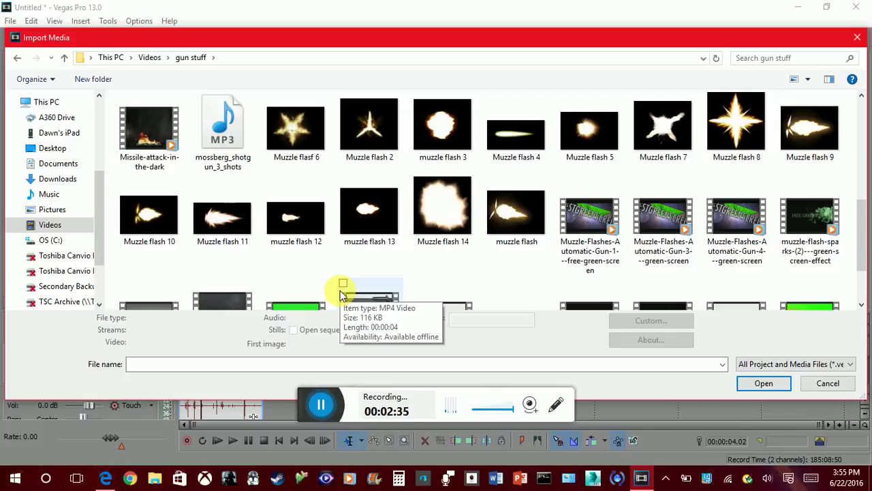
double_click(383, 205)
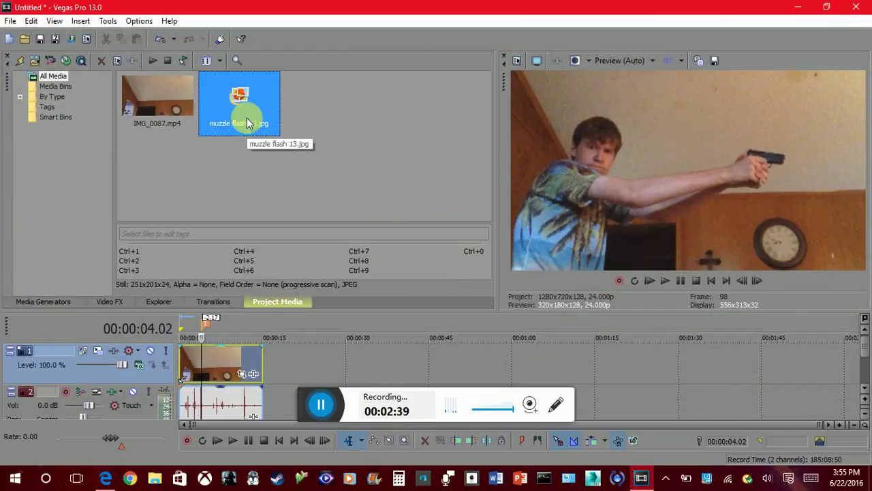
Insert a new video track above the clip and place muzzle flash 13.jpg on it at the 00:00:04.02 marker
right_click(353, 368)
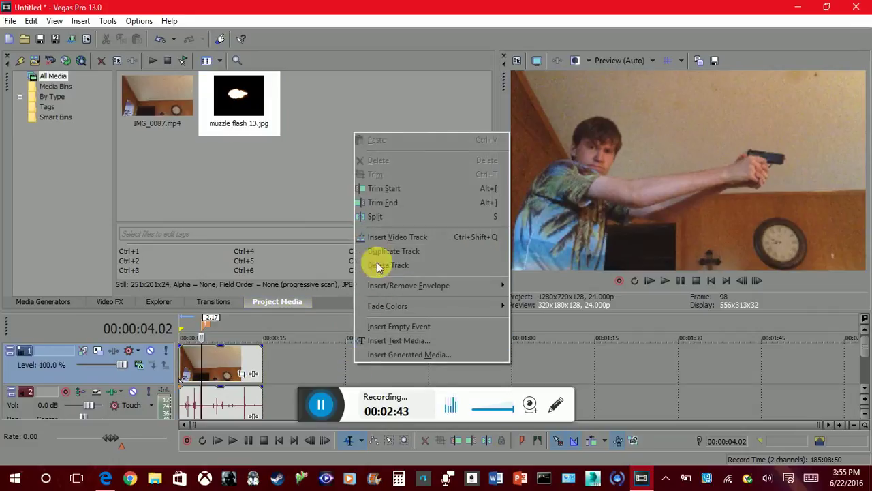
click(379, 240)
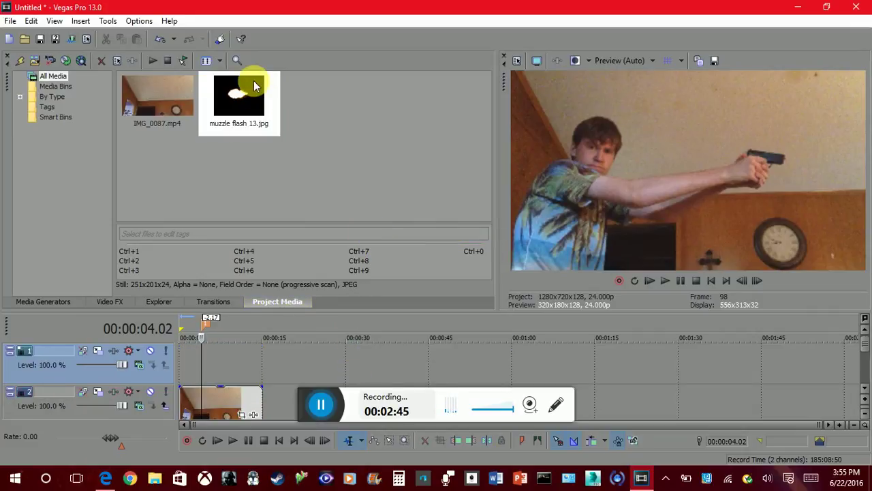
drag(250, 80, 211, 369)
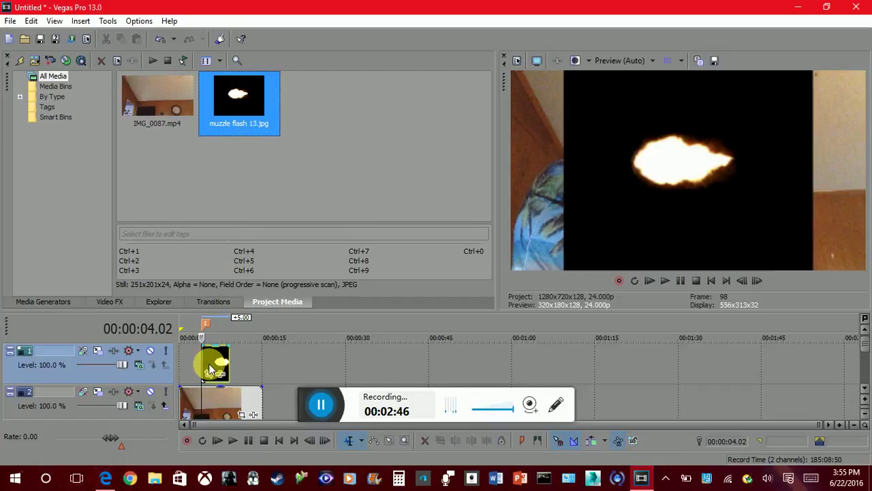
Cut the muzzle flash event down to a single frame, from 00:00:04.02 to 00:00:04.03
click(204, 371)
scroll(205, 371, up, 5)
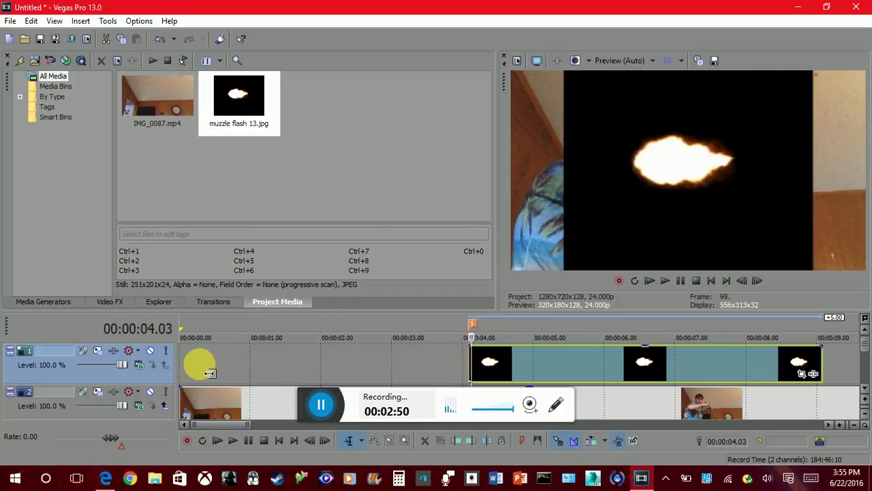
click(497, 375)
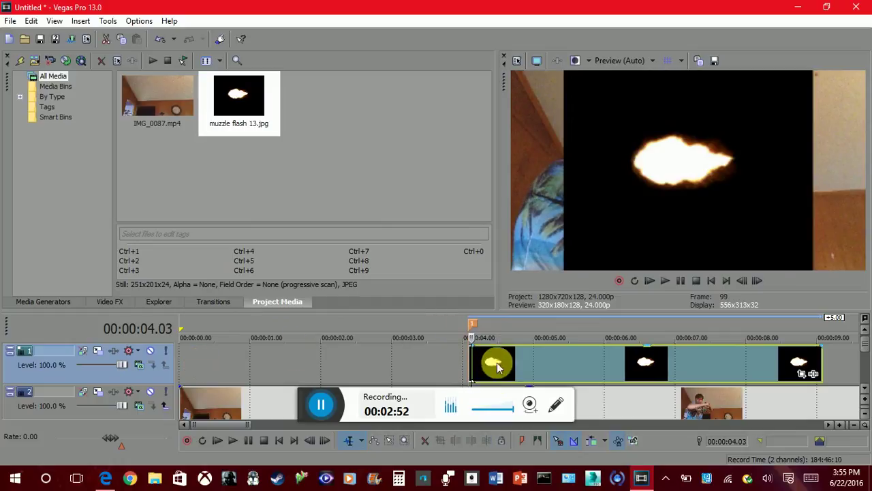
key(Delete)
click(470, 360)
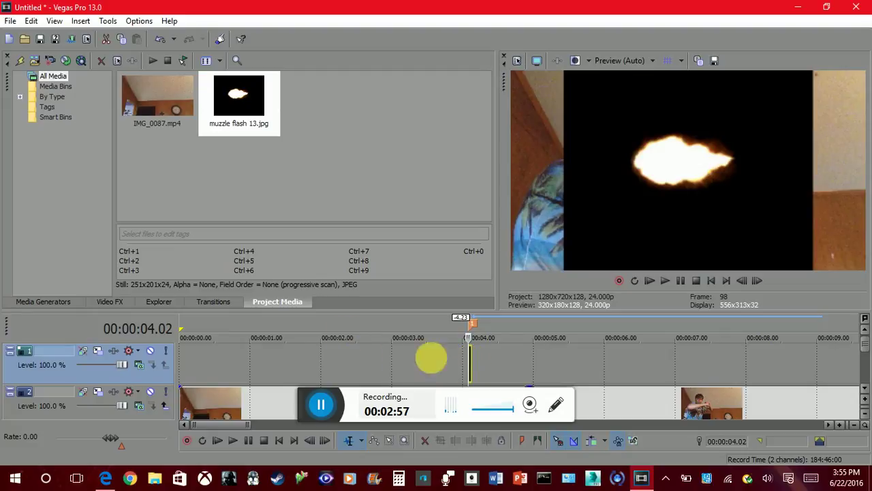
Turn off Maintain Aspect Ratio for the one-frame muzzle flash event
right_click(475, 366)
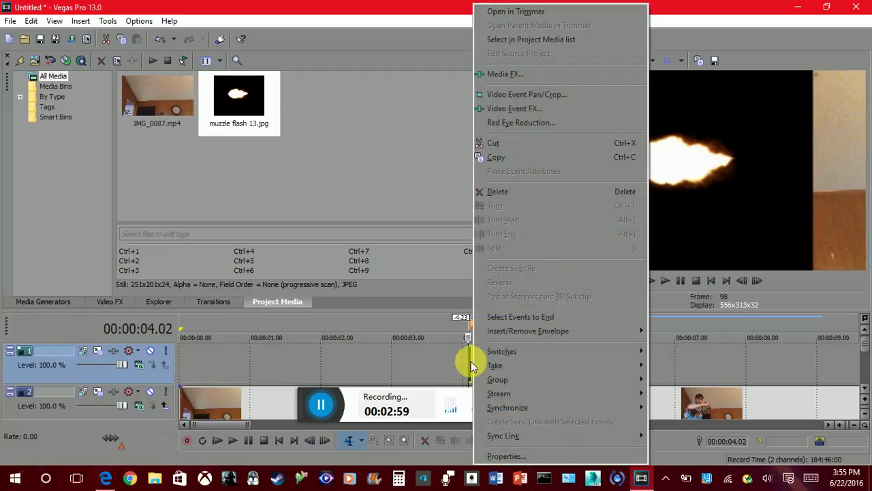
mouse_move(496, 357)
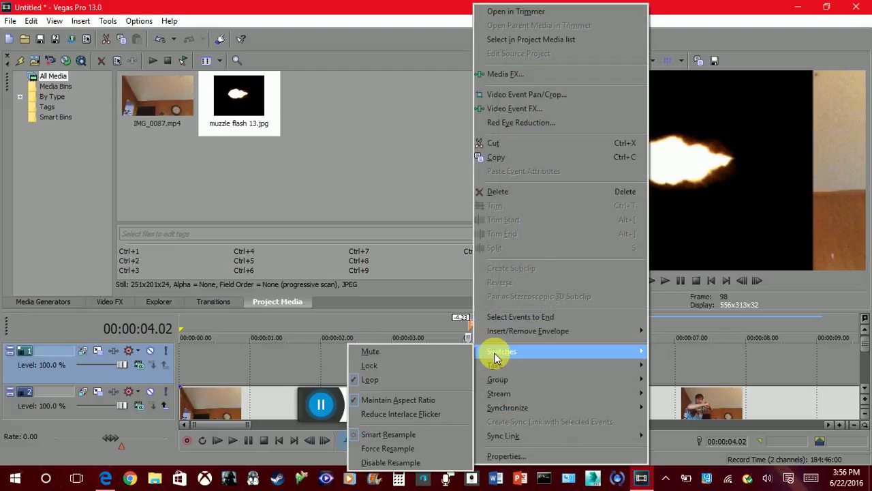
click(428, 396)
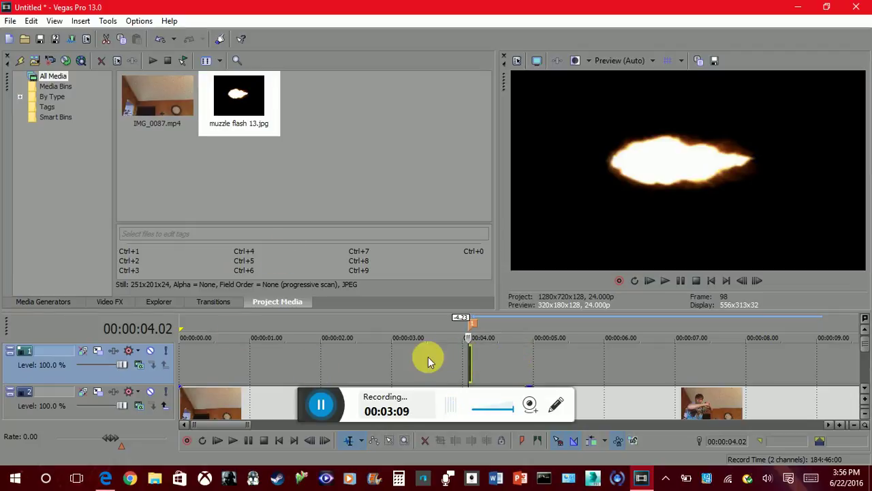
Add the Sony Chroma Keyer effect to the muzzle flash event
scroll(460, 359, up, 5)
scroll(491, 361, up, 3)
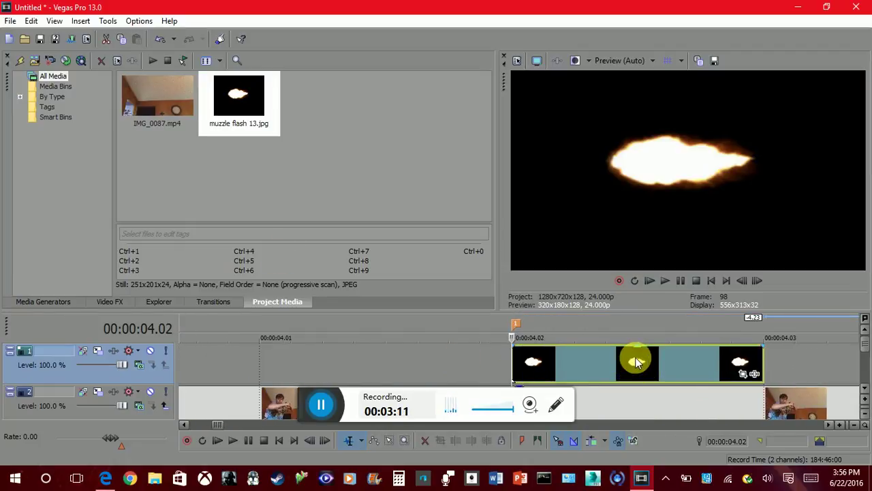
scroll(655, 361, down, 1)
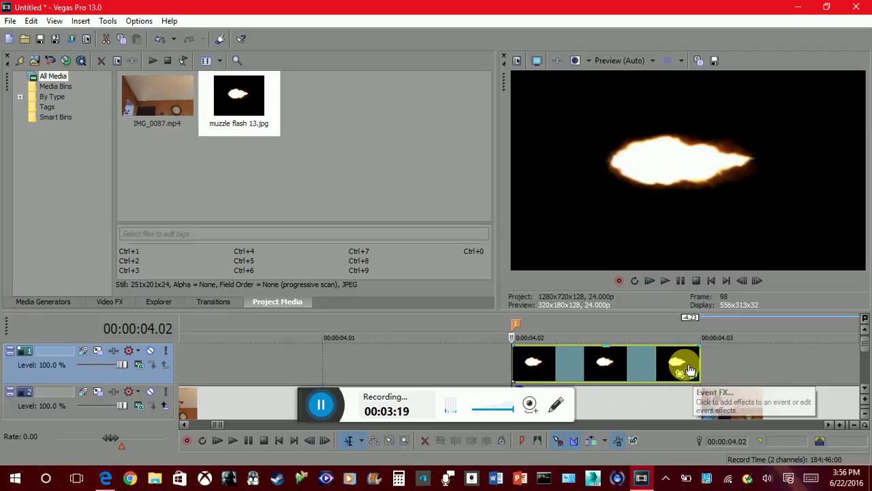
click(691, 368)
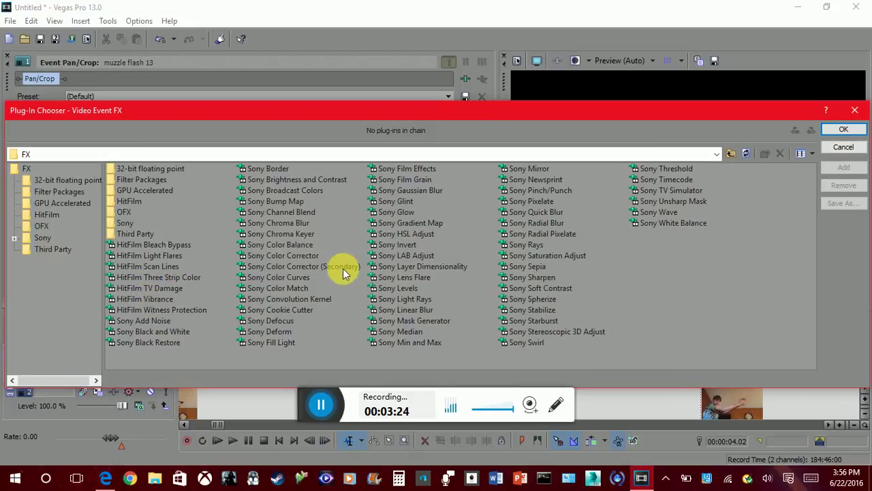
click(301, 235)
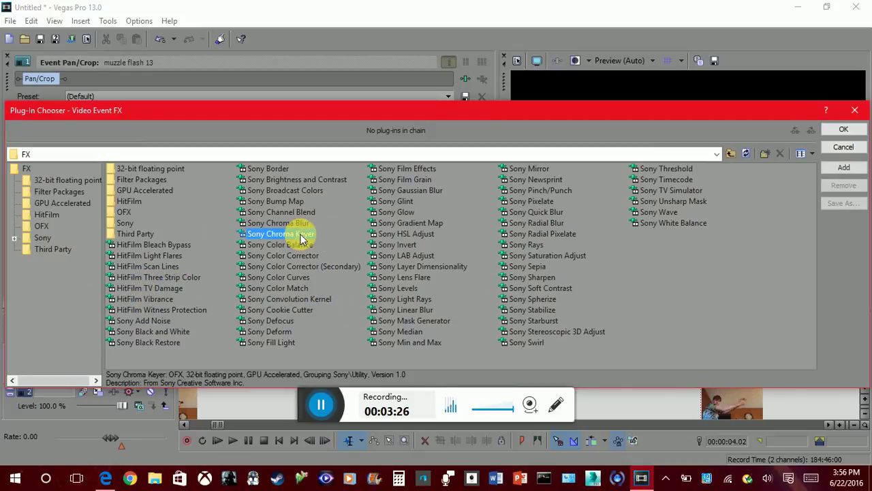
click(844, 130)
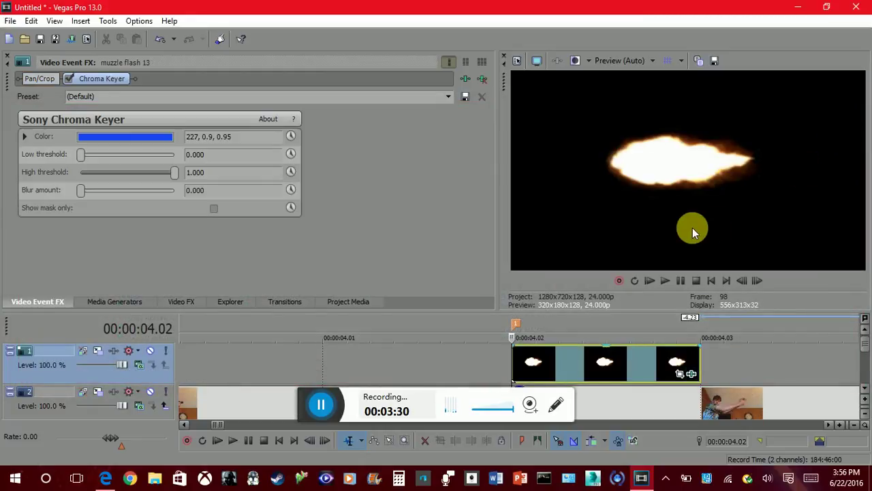
Sample the flash image's black background as key color and set low threshold to about 0.469, high threshold 0.735 and blur amount 0.068
click(141, 143)
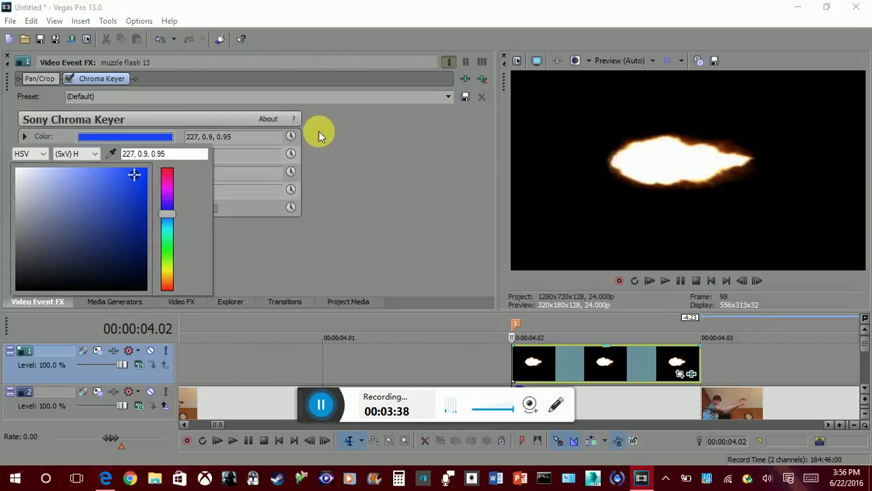
click(110, 154)
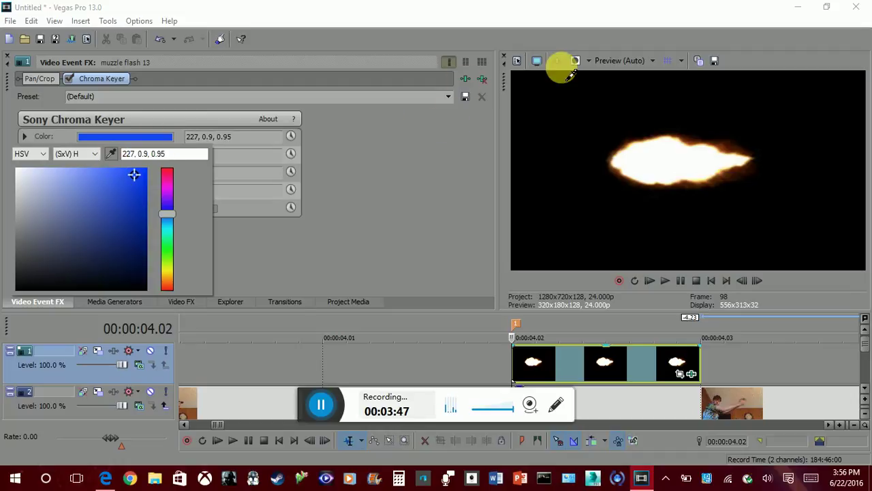
click(548, 90)
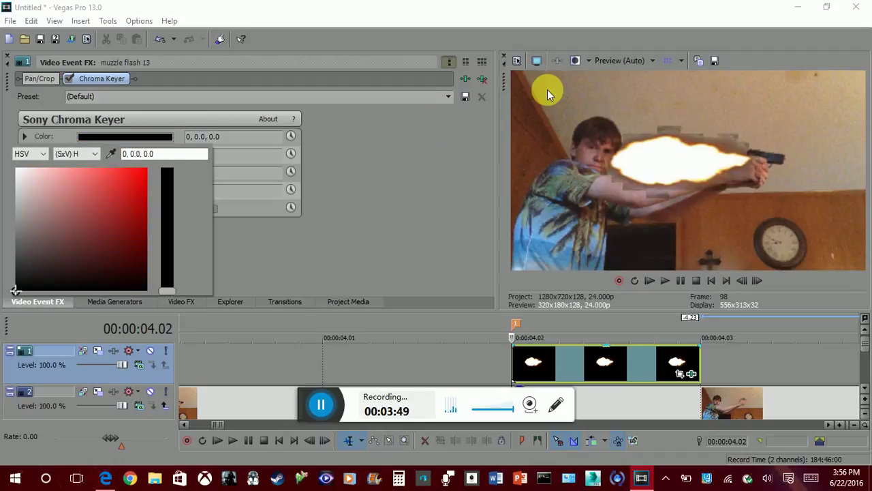
click(431, 211)
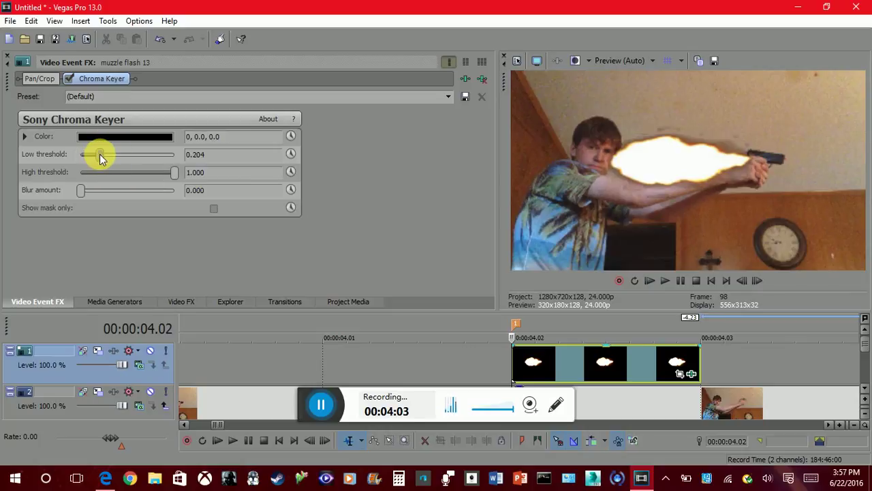
drag(99, 156, 150, 175)
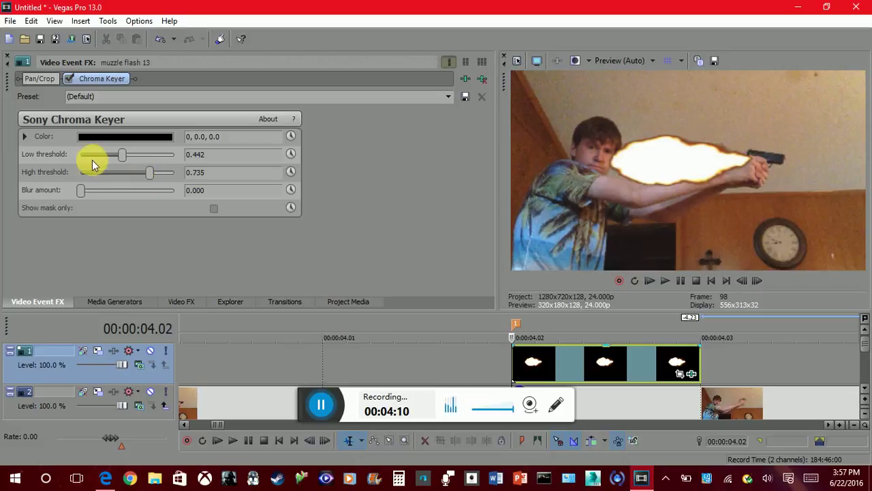
drag(102, 156, 86, 196)
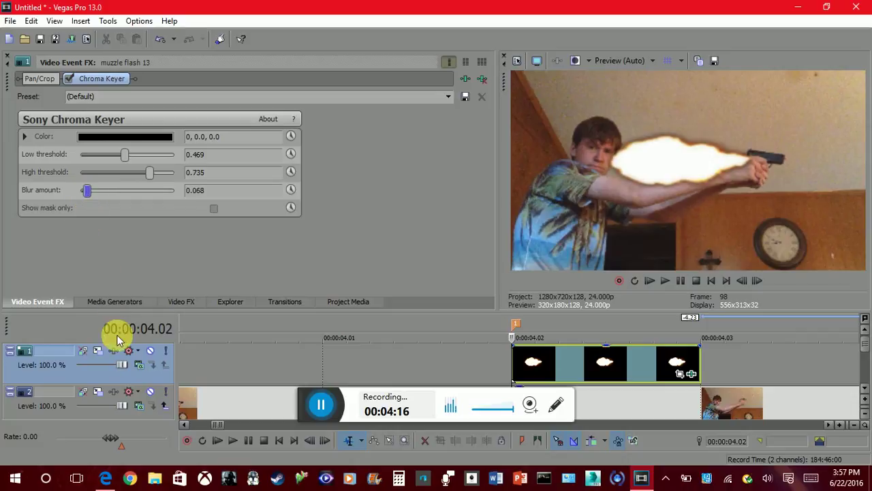
Try the Screen compositing mode on track 1, and settle on Add instead
click(140, 366)
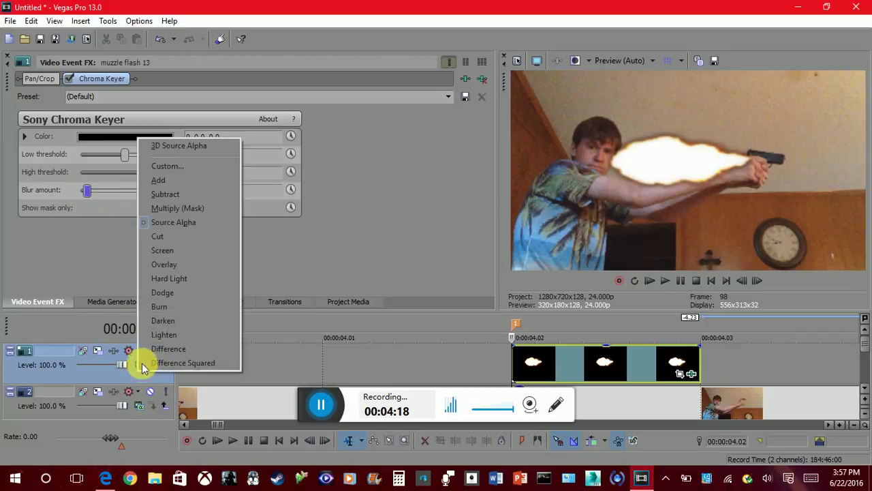
click(153, 252)
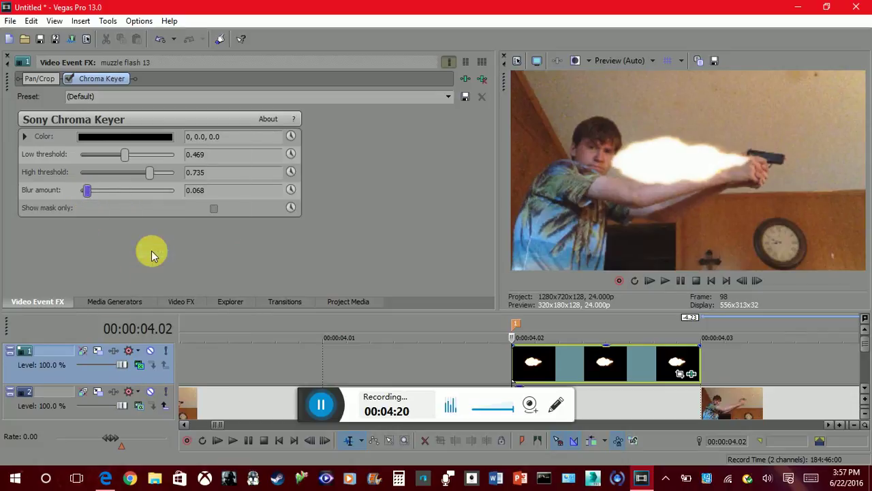
click(139, 364)
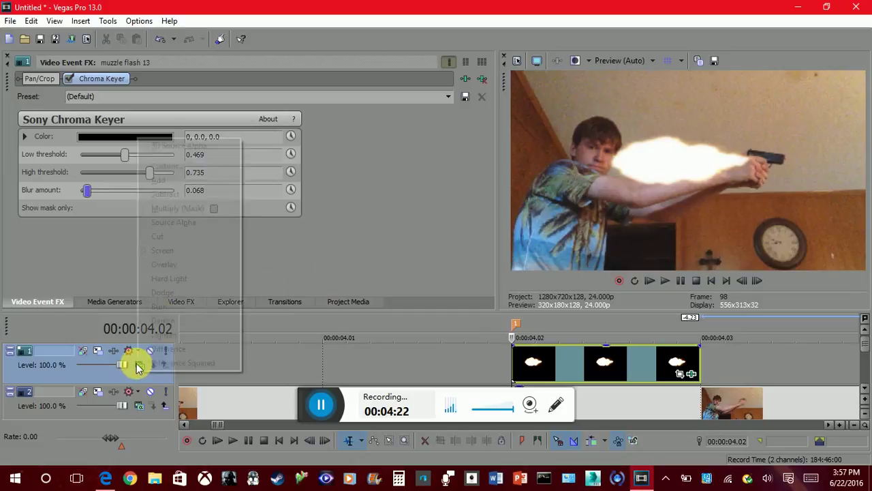
click(161, 180)
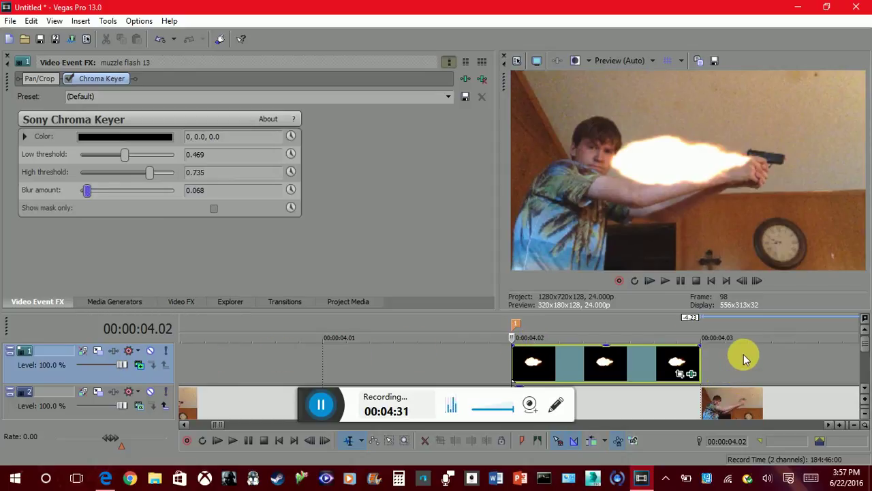
Open and dock Track Motion for track 1 and move the flash out past the gun to about X 641, Y 14
click(98, 352)
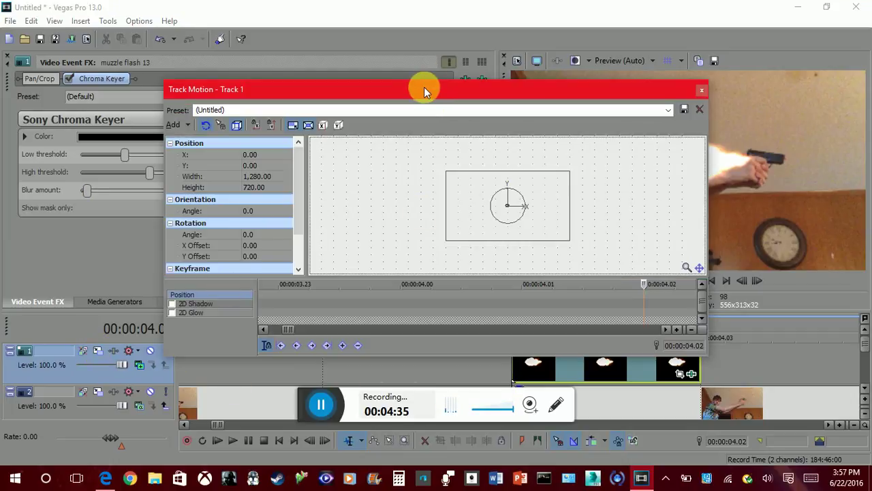
drag(423, 87, 298, 75)
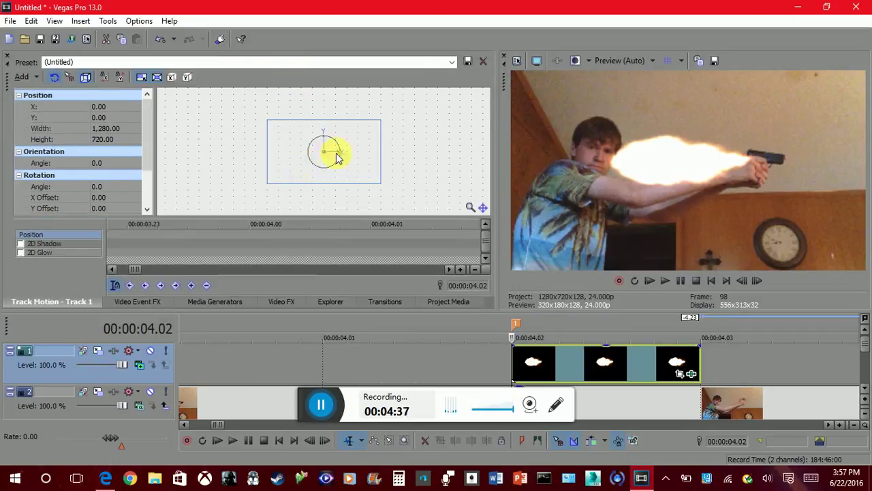
click(682, 373)
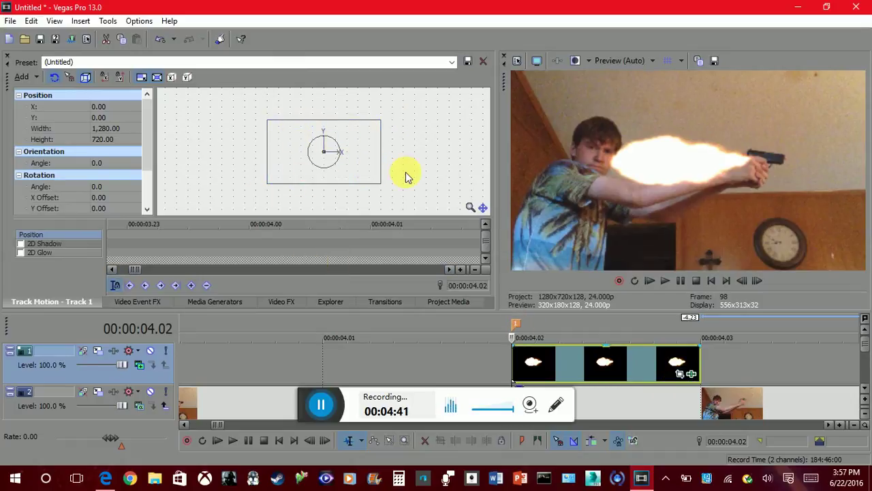
scroll(405, 175, up, 5)
scroll(405, 175, down, 2)
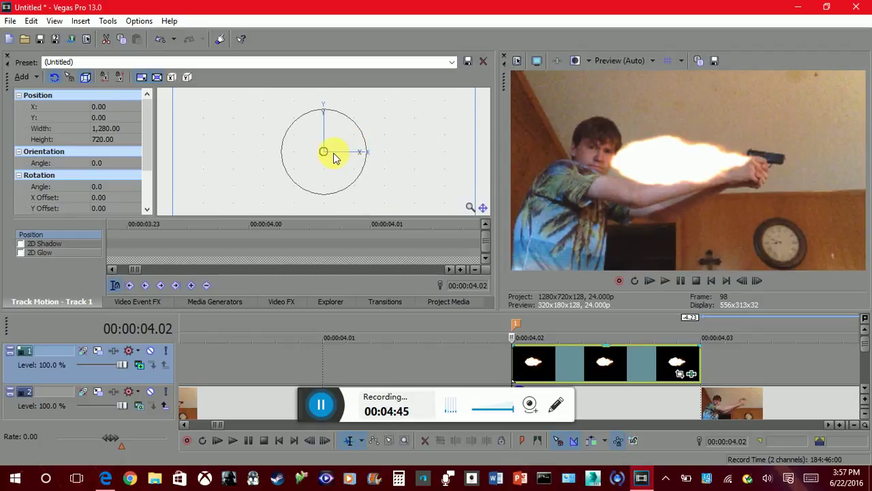
drag(333, 157, 484, 150)
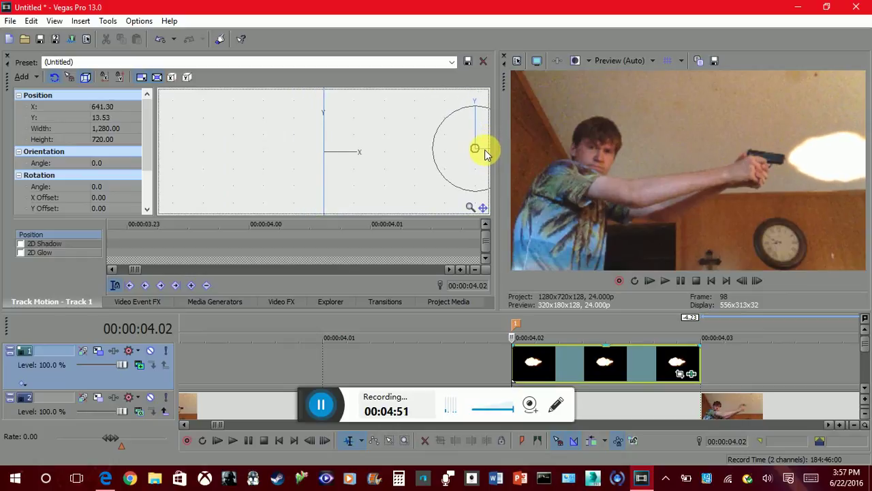
Shrink the flash frame to about 922 by 519 and shift it against the gun's muzzle at about X 555, Y 19
drag(296, 150, 271, 94)
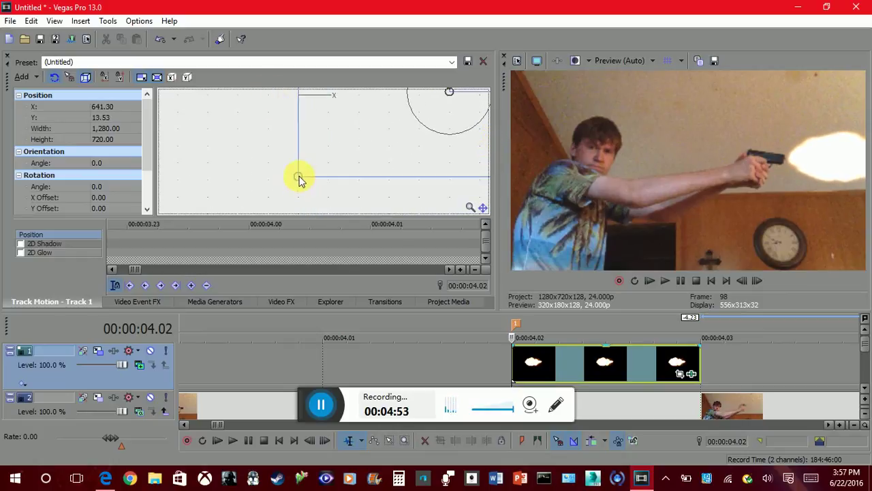
drag(300, 179, 353, 134)
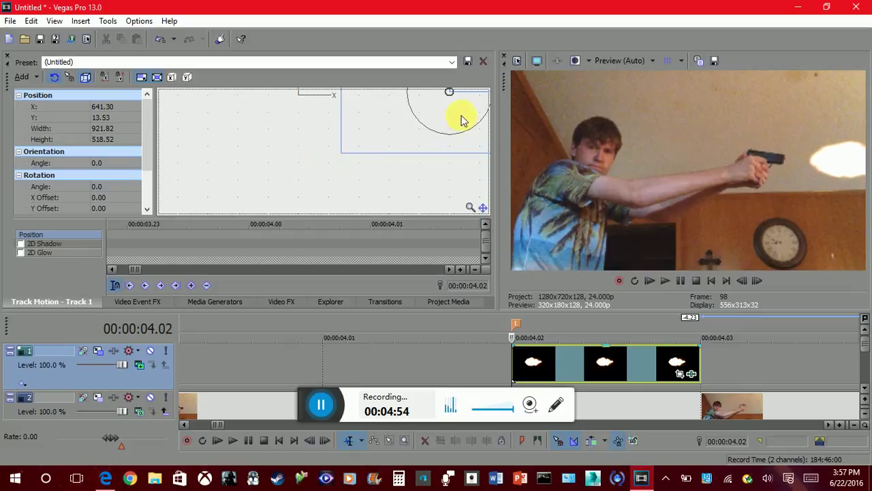
drag(461, 121, 441, 119)
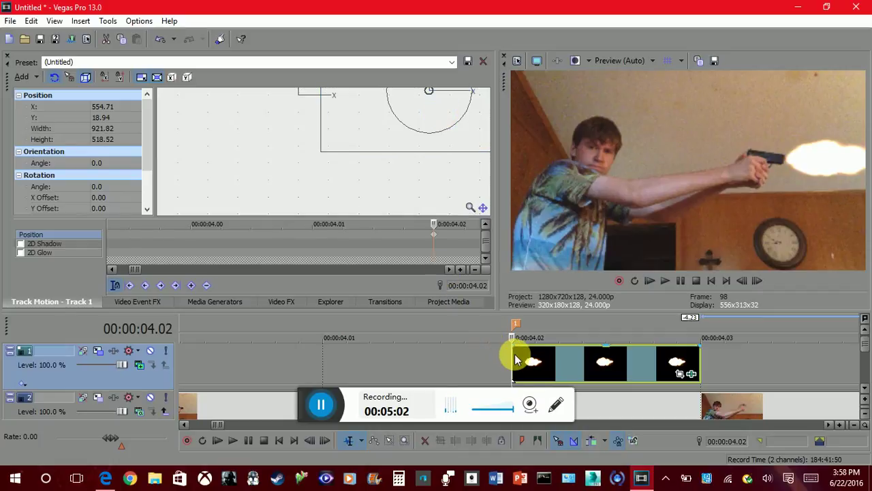
Step through the frames to the next shot and add a marker at 00:00:04.23
key(Right)
key(Right)
key(Right)
key(Right)
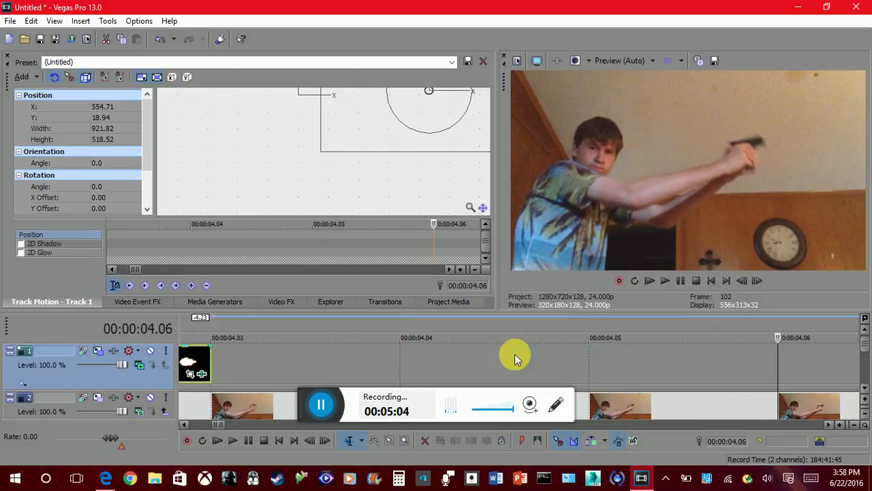
key(Left)
key(Left)
key(Left)
key(Right)
key(Right)
key(Right)
key(Right)
key(Right)
key(Right)
key(Right)
key(Right)
key(Right)
key(Right)
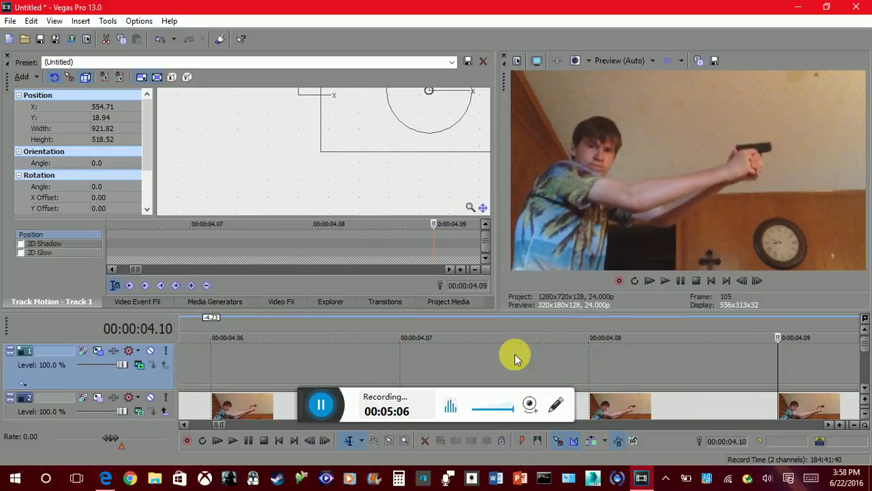
key(Right)
key(Right)
key(Right)
key(Right)
key(Right)
key(Right)
key(Right)
key(Right)
key(Right)
key(Right)
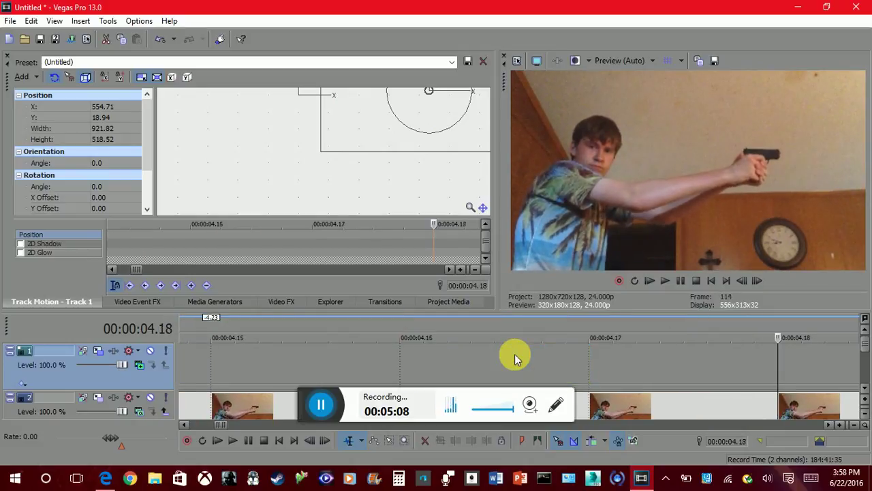
key(Right)
key(Right)
key(Left)
key(Left)
key(Left)
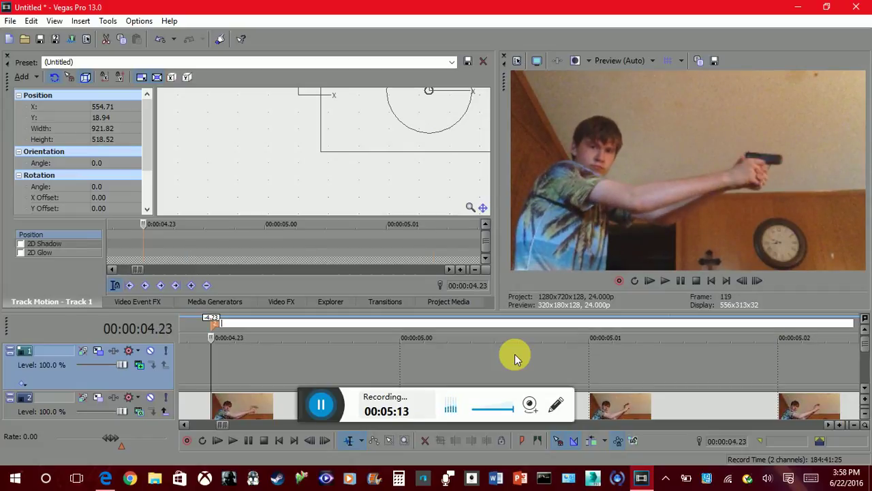
key(m)
Copy the one-frame muzzle flash from the first shot and paste it on track 1 at marker 2, 00:00:04.23
scroll(515, 356, up, 5)
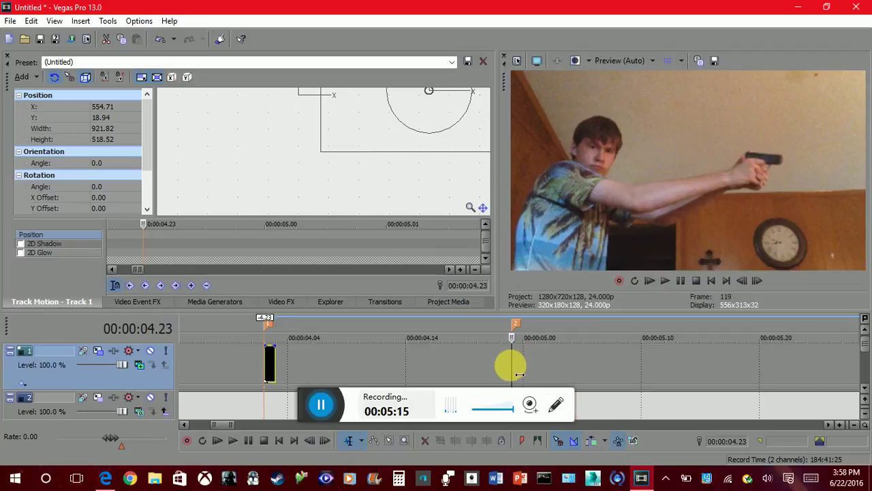
right_click(272, 366)
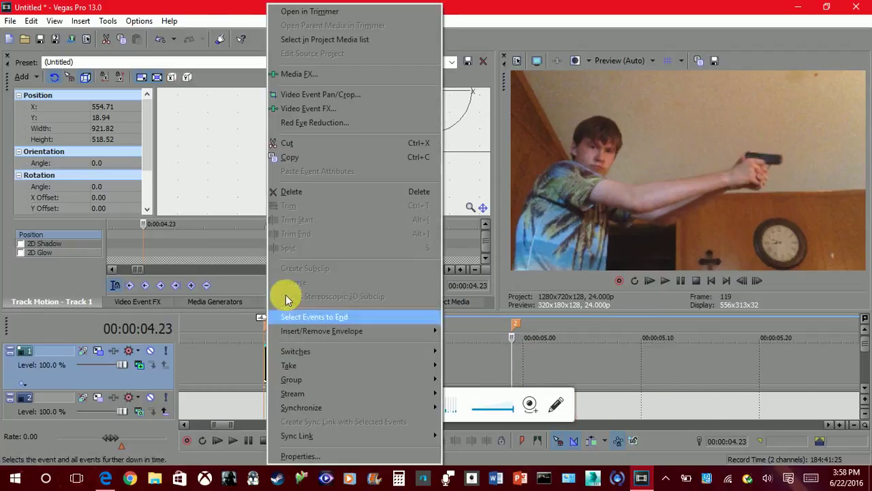
click(282, 157)
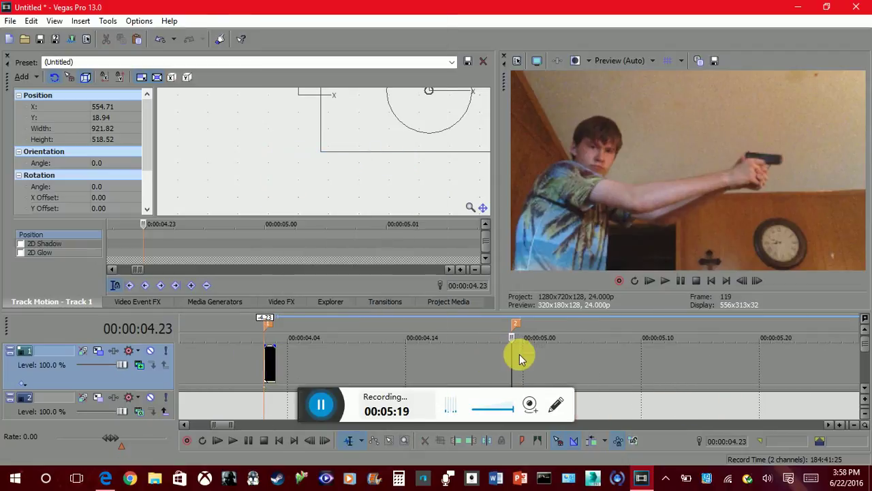
right_click(522, 356)
click(569, 131)
drag(512, 351, 522, 362)
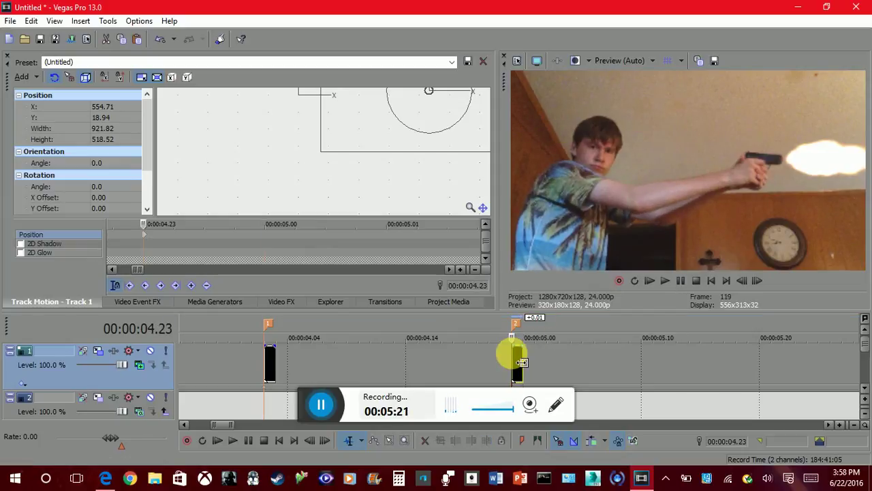
Step frame by frame back to the first shot and forward past the second to check both muzzle flashes
key(Right)
key(Left)
key(Left)
key(Left)
key(Left)
key(Left)
key(Left)
key(Left)
key(Left)
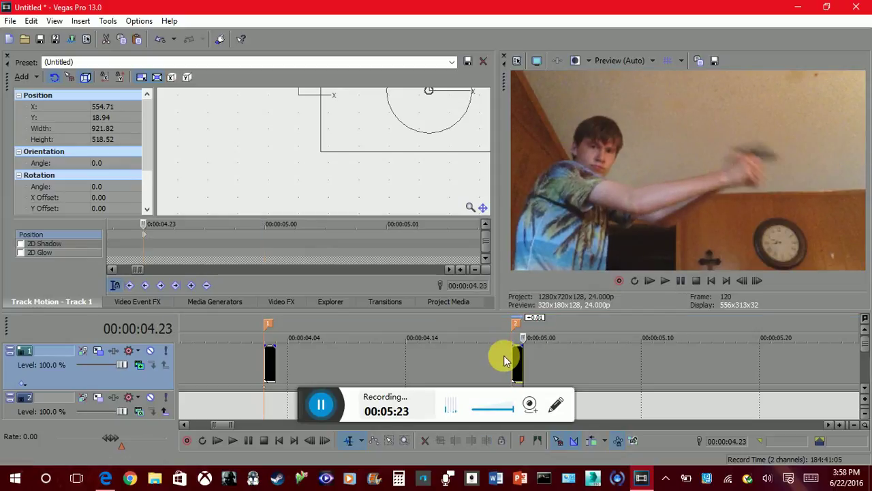
key(Left)
key(Left)
key(Left)
key(Left)
key(Left)
key(Left)
key(Left)
key(Left)
key(Left)
key(Left)
key(Left)
key(Left)
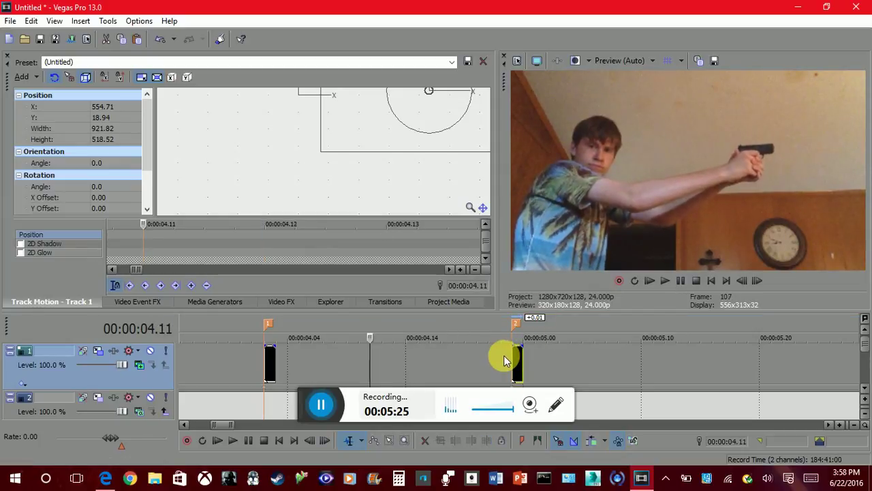
key(Left)
key(Left)
key(Left)
key(Right)
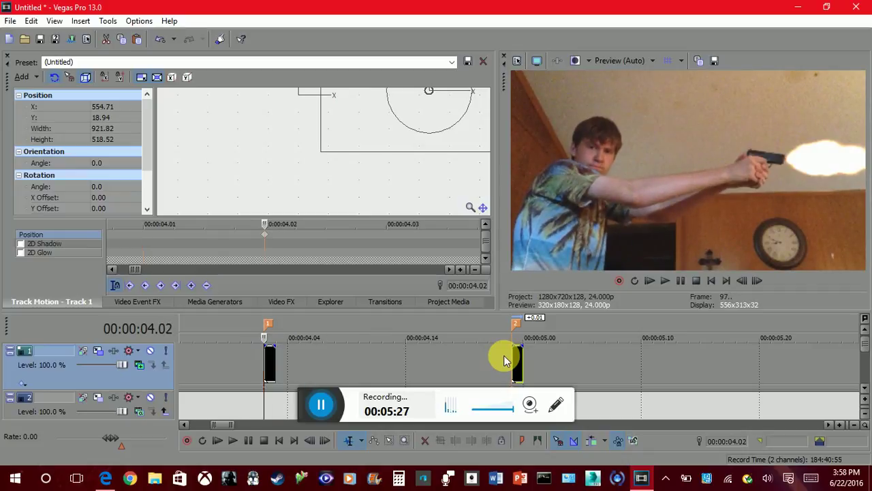
key(Left)
key(Left)
key(Right)
key(Right)
key(Right)
key(Right)
key(Right)
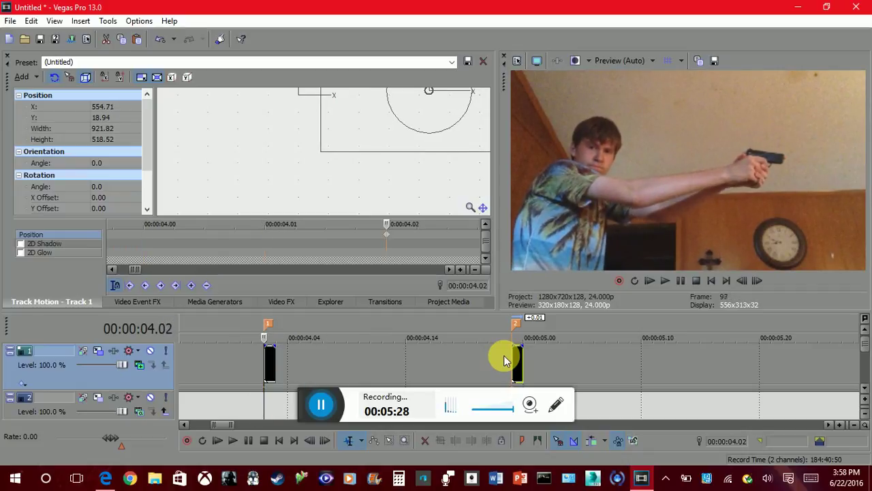
key(Right)
key(Right)
key(Right)
key(Right)
key(Right)
key(Right)
key(Right)
key(Right)
key(Right)
key(Right)
key(Right)
key(Right)
key(Right)
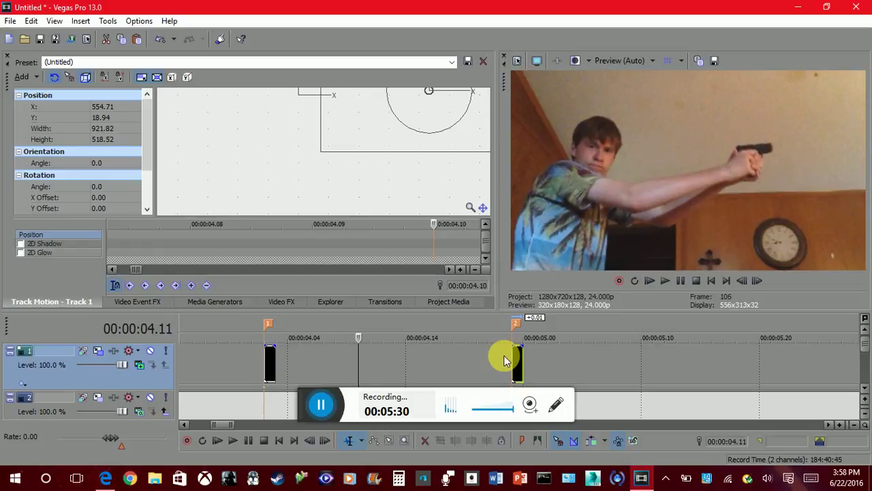
key(Right)
key(Right)
key(Right)
key(Right)
key(Right)
key(Right)
key(Right)
key(Right)
key(Right)
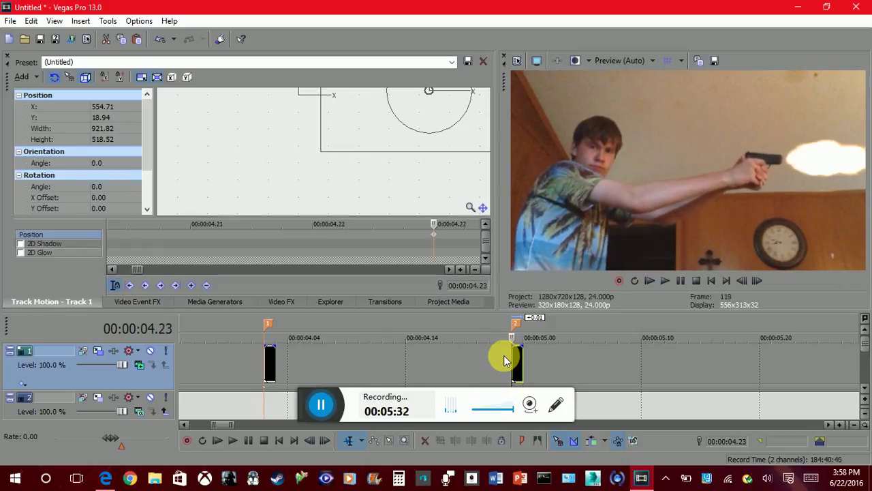
key(Right)
key(Right)
key(Right)
key(Left)
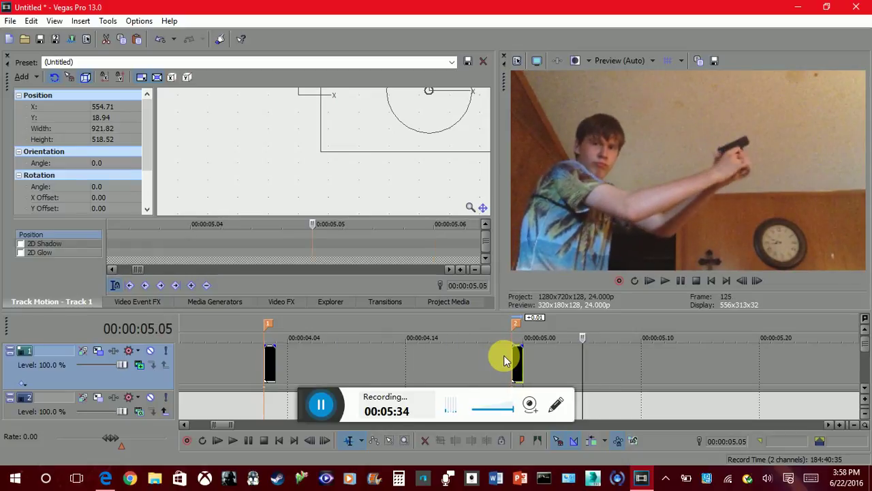
key(Left)
key(Left)
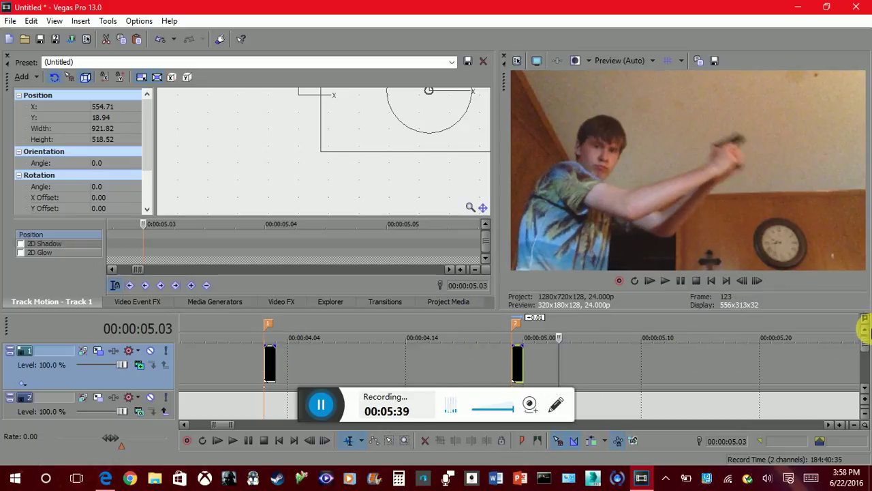
Insert a new video track and place it directly beneath the muzzle flash track
right_click(749, 374)
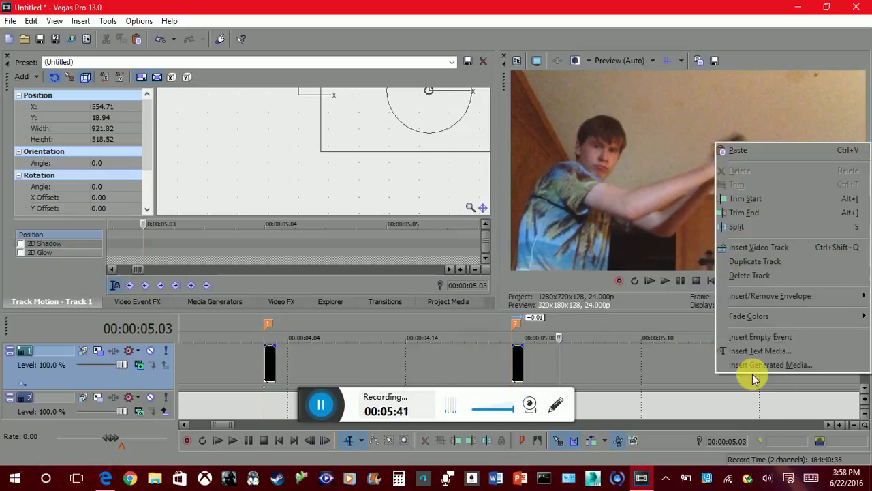
click(749, 248)
scroll(731, 360, up, 4)
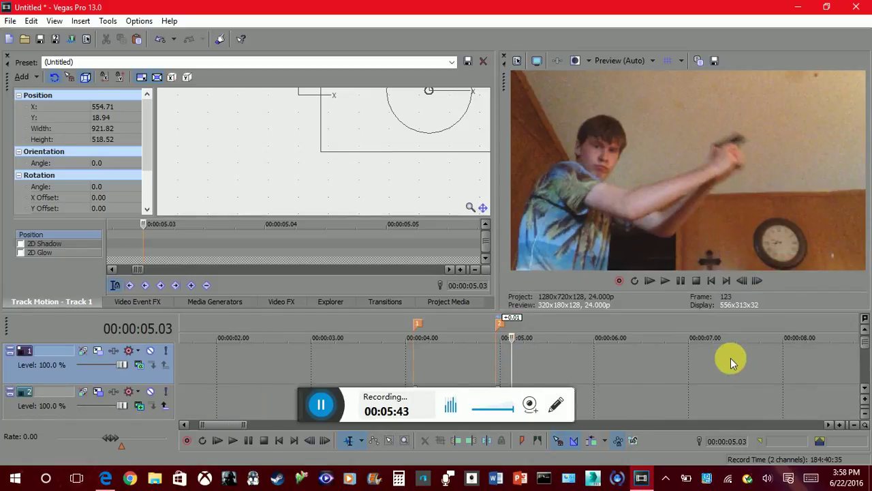
scroll(730, 357, down, 10)
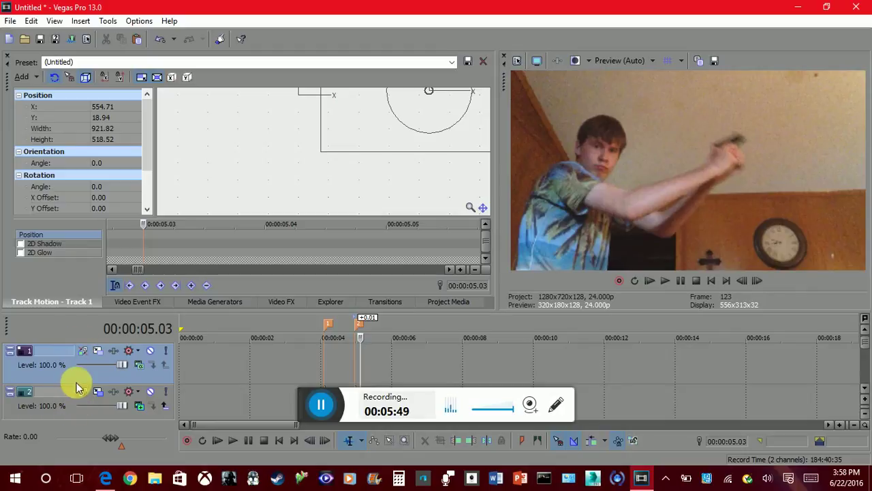
drag(80, 388, 74, 371)
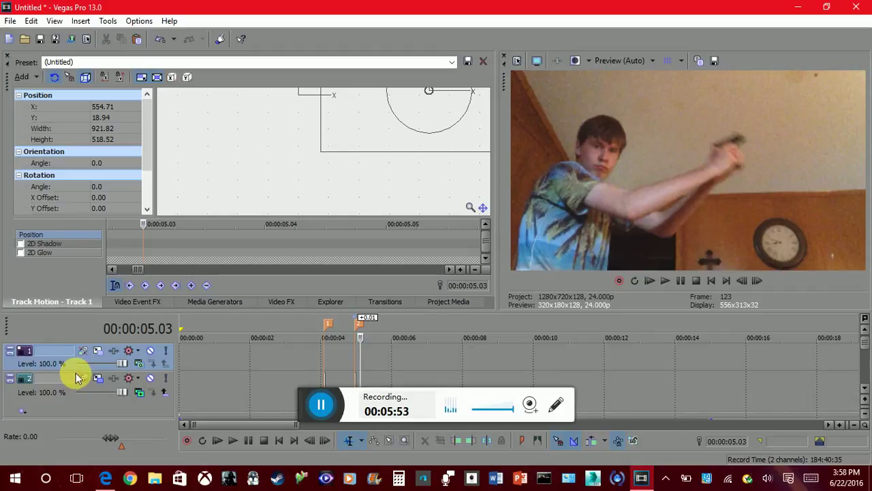
drag(73, 372, 77, 341)
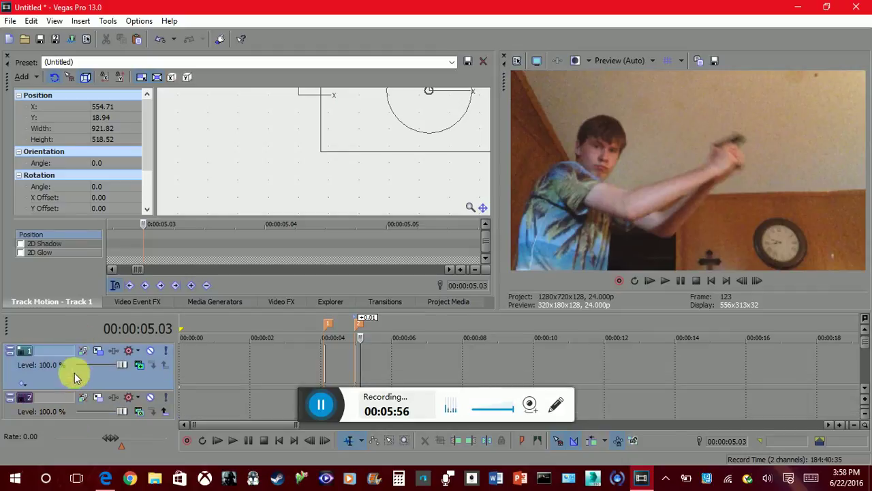
drag(90, 398, 90, 389)
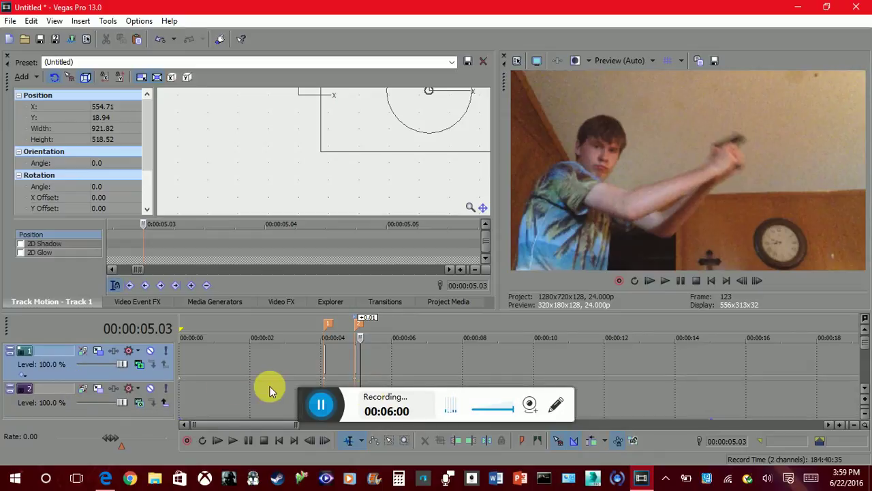
Select the second muzzle flash event and put the cursor at its start, 00:00:04.23
scroll(361, 380, up, 8)
scroll(361, 380, up, 2)
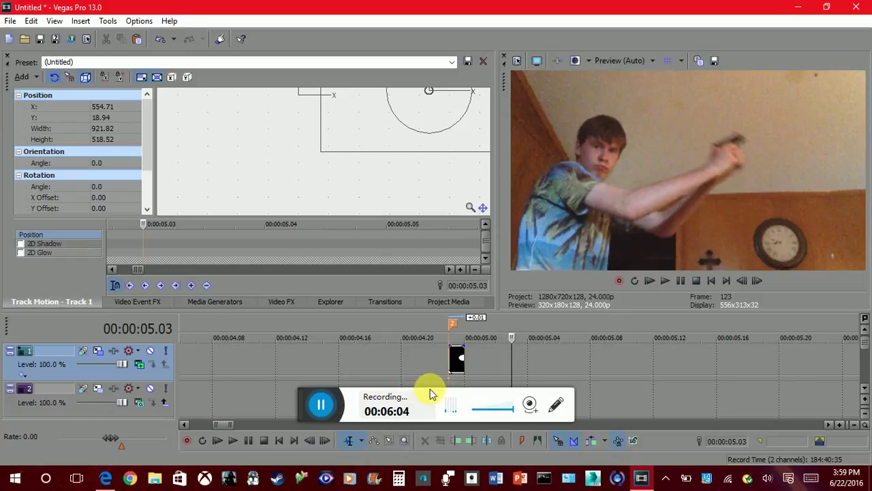
click(451, 396)
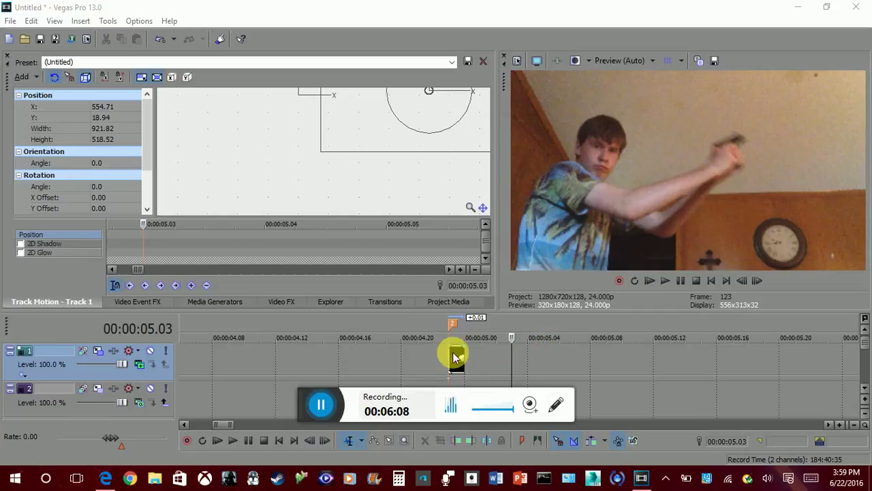
click(453, 357)
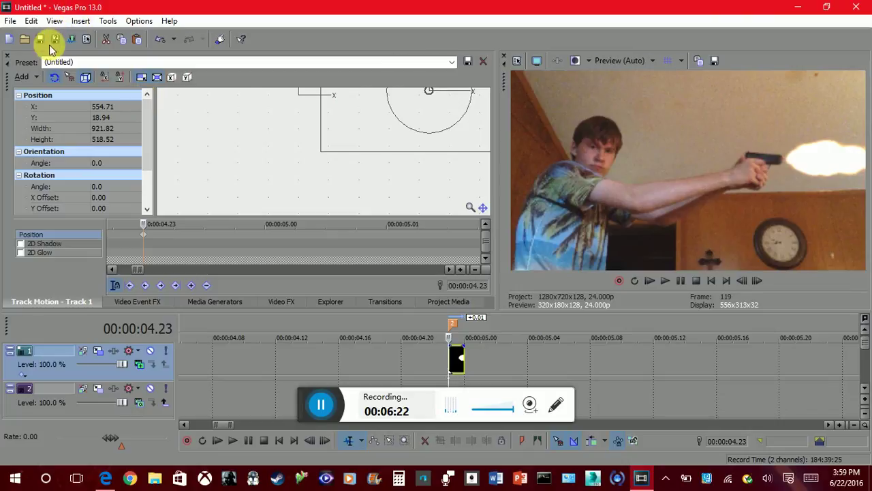
Import the Smoke-For-Gun-Effects video from the gun stuff folder into the project media
click(10, 20)
mouse_move(84, 153)
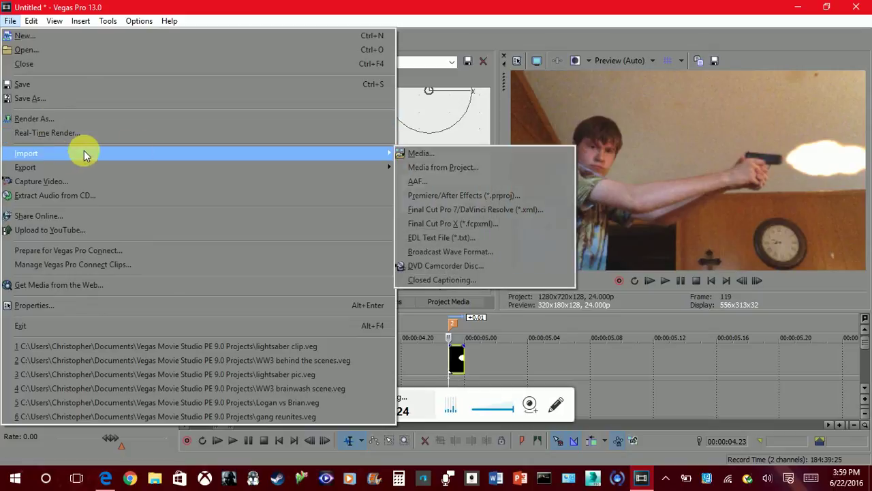
click(402, 152)
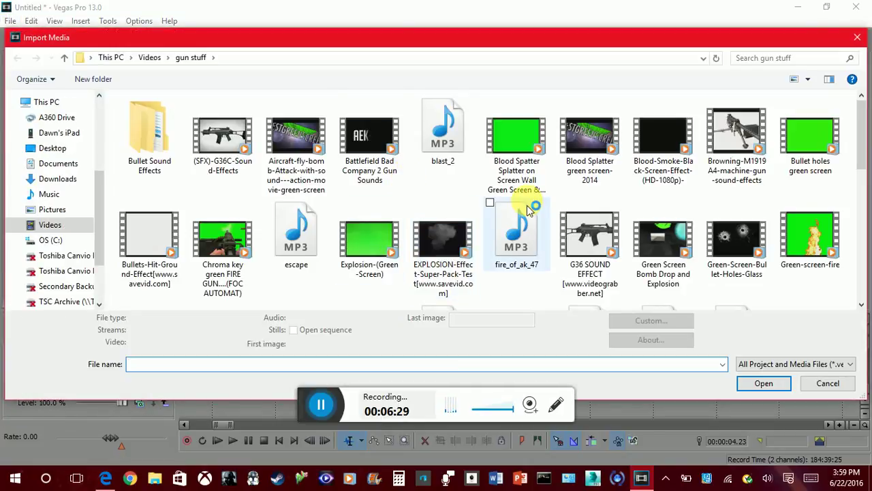
scroll(586, 239, down, 3)
scroll(584, 225, down, 3)
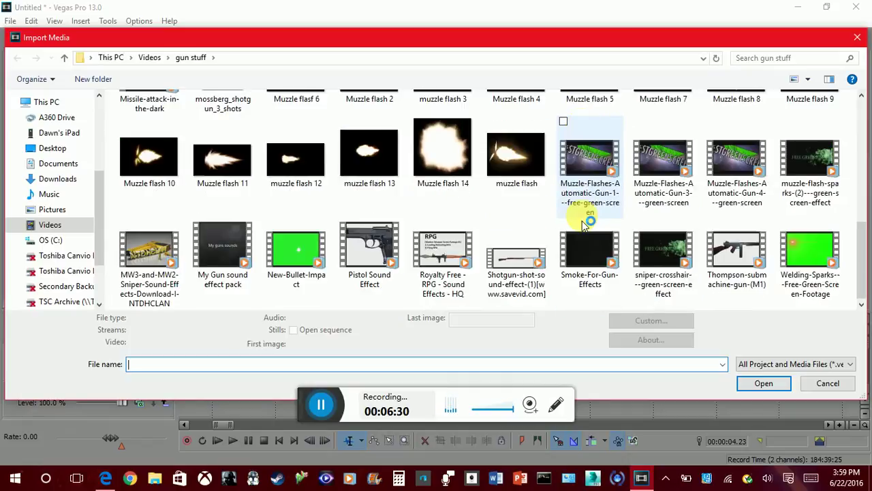
scroll(583, 225, up, 1)
scroll(583, 225, up, 3)
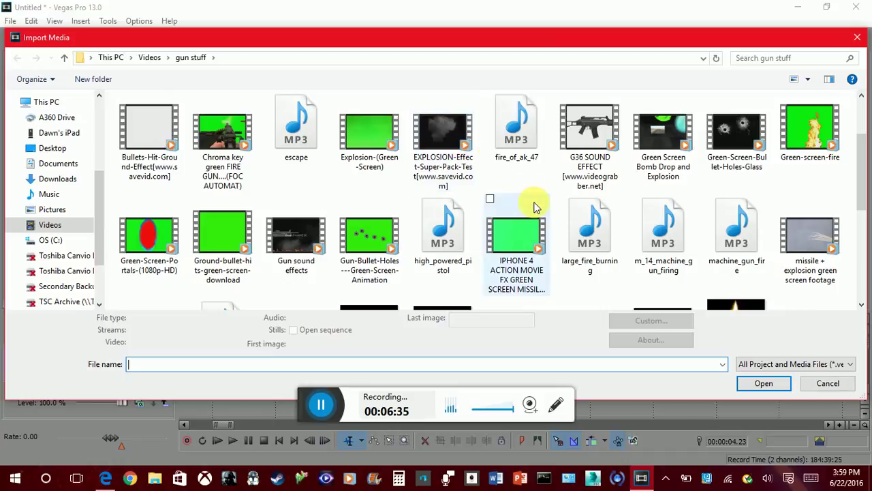
scroll(531, 184, down, 2)
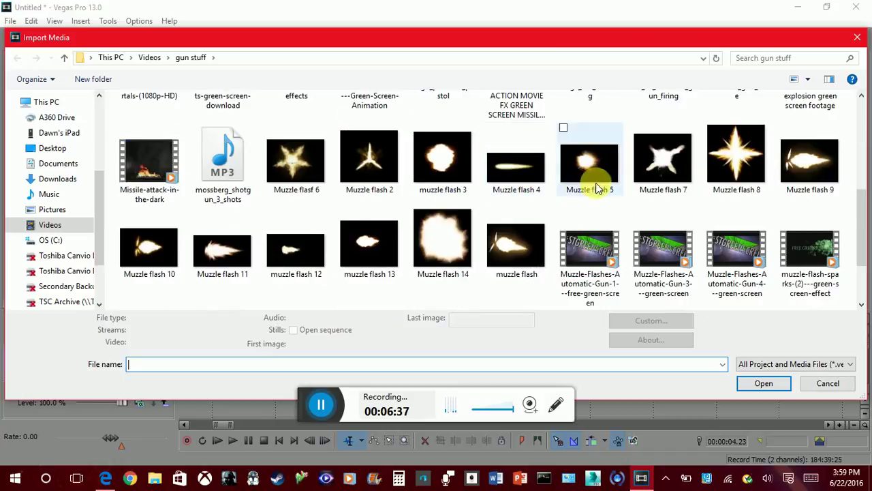
scroll(526, 204, down, 1)
scroll(522, 218, up, 3)
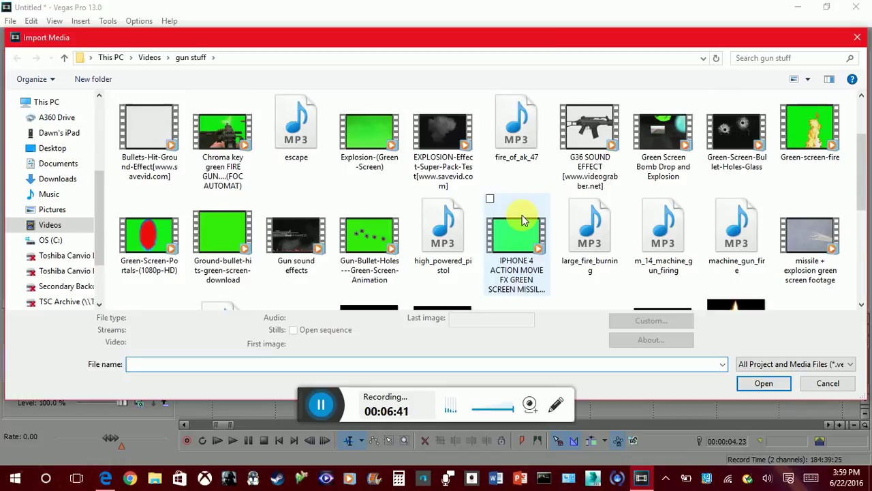
scroll(522, 219, down, 1)
scroll(522, 218, down, 1)
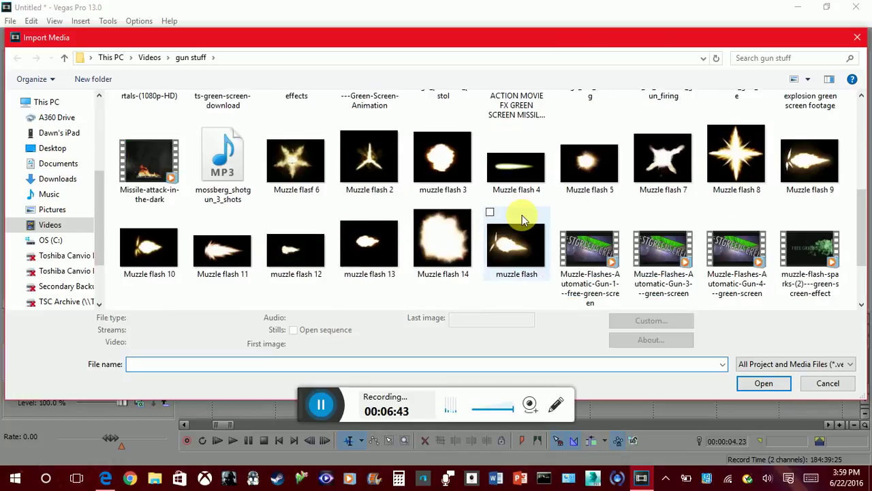
scroll(522, 218, down, 1)
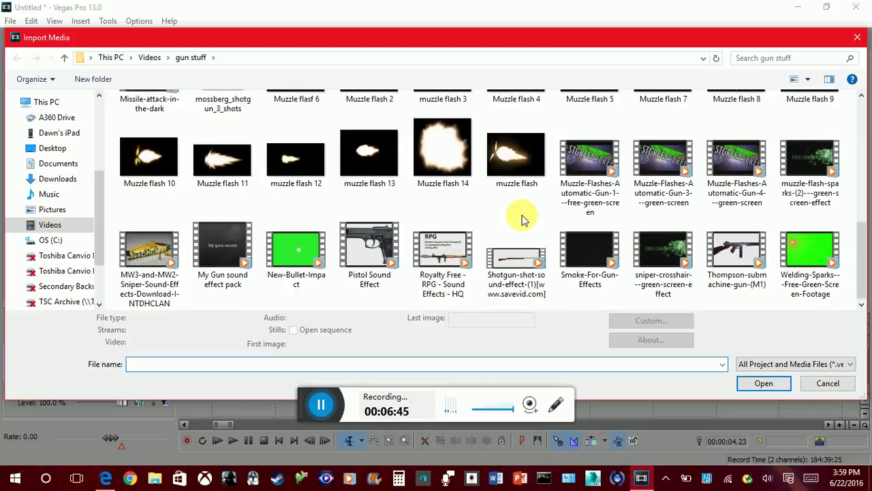
scroll(522, 219, up, 2)
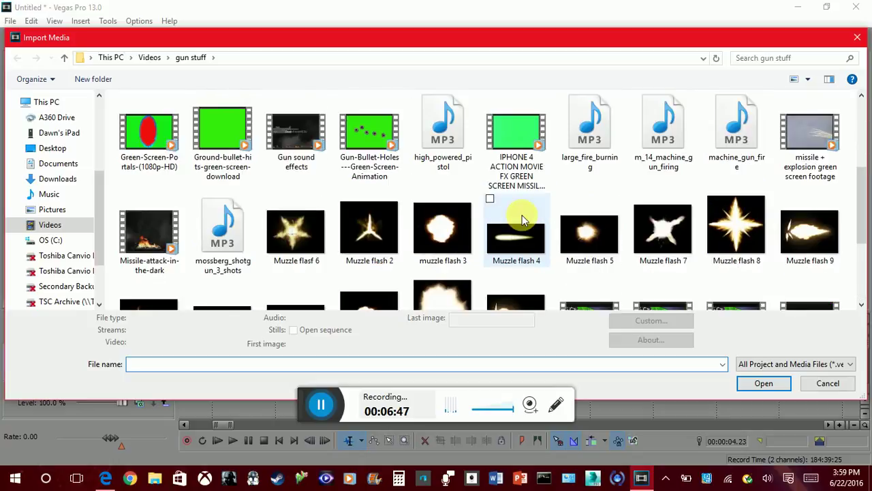
scroll(522, 219, up, 1)
scroll(522, 219, up, 1)
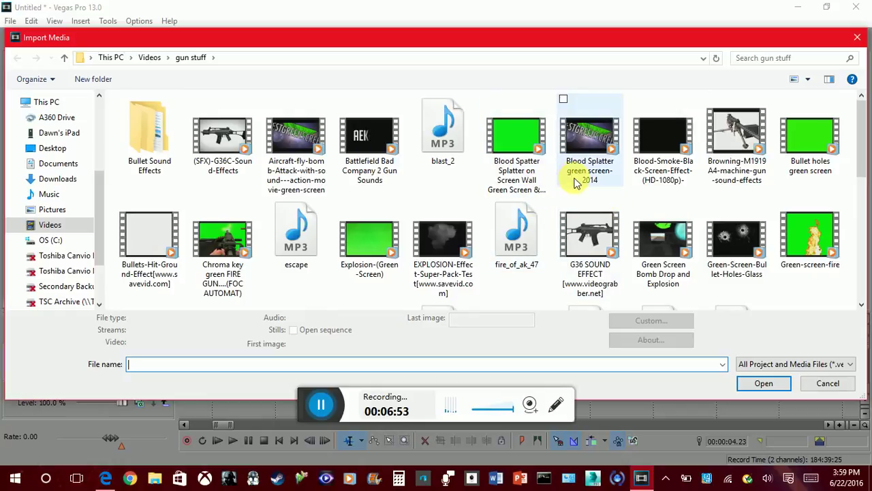
drag(597, 399, 594, 468)
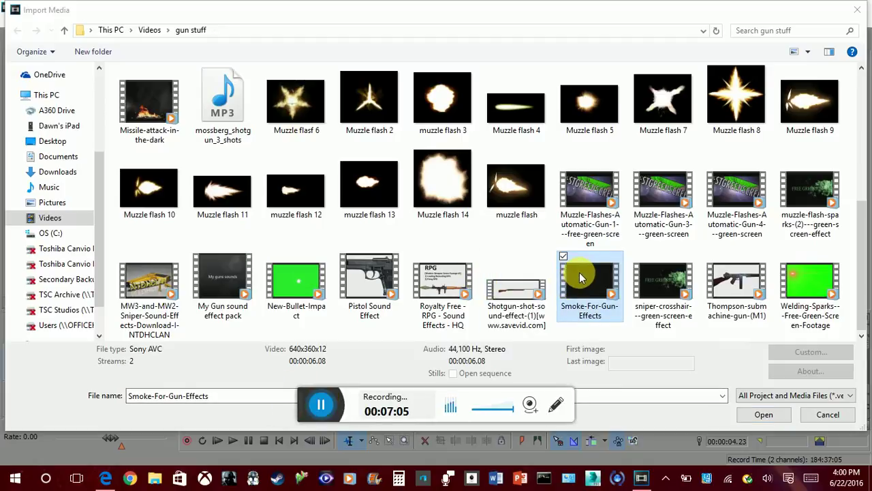
double_click(580, 281)
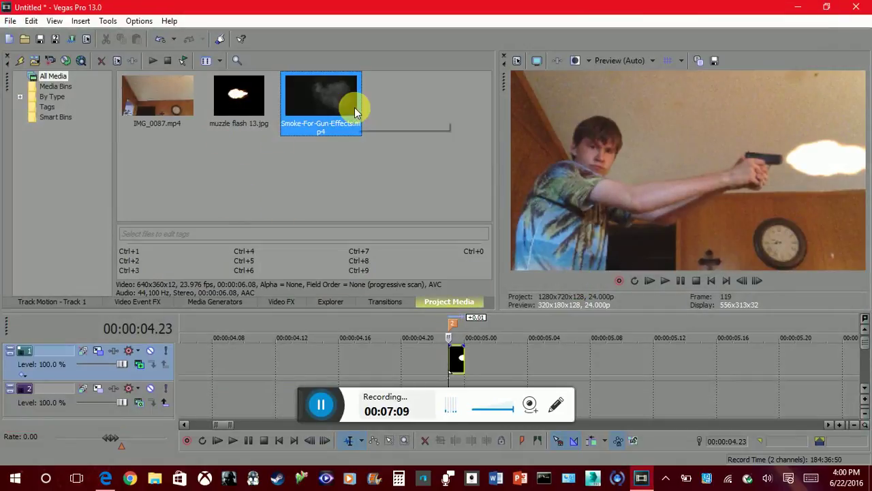
Place the Smoke-For-Gun-Effects clip on the new video track 2, starting at marker 2, 00:00:04.23
drag(331, 102, 455, 387)
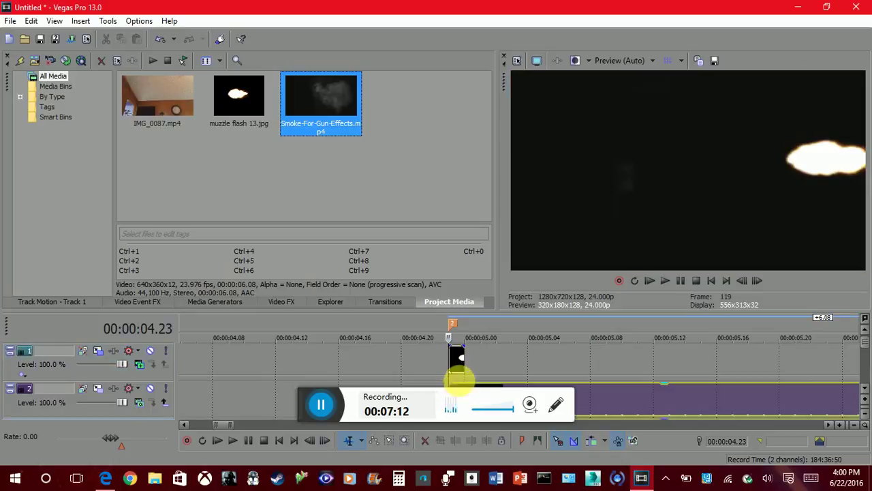
click(861, 392)
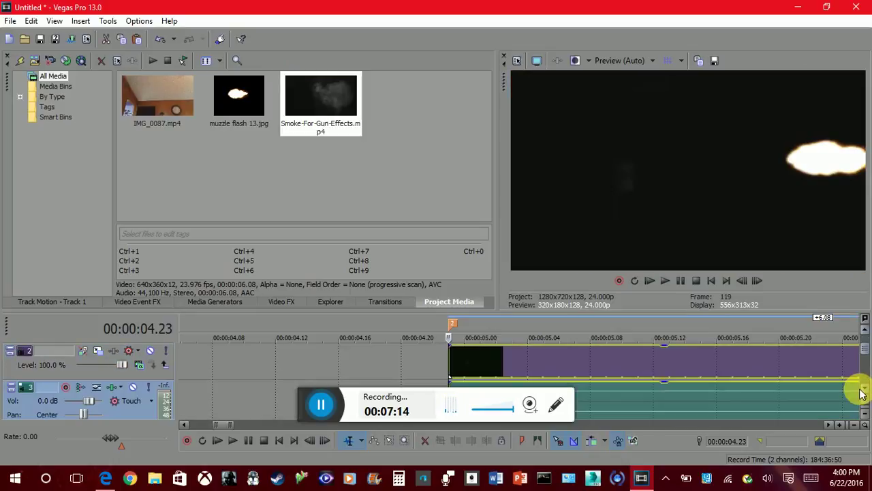
Delete the smoke clip's audio track 3 from the project
right_click(286, 390)
click(334, 291)
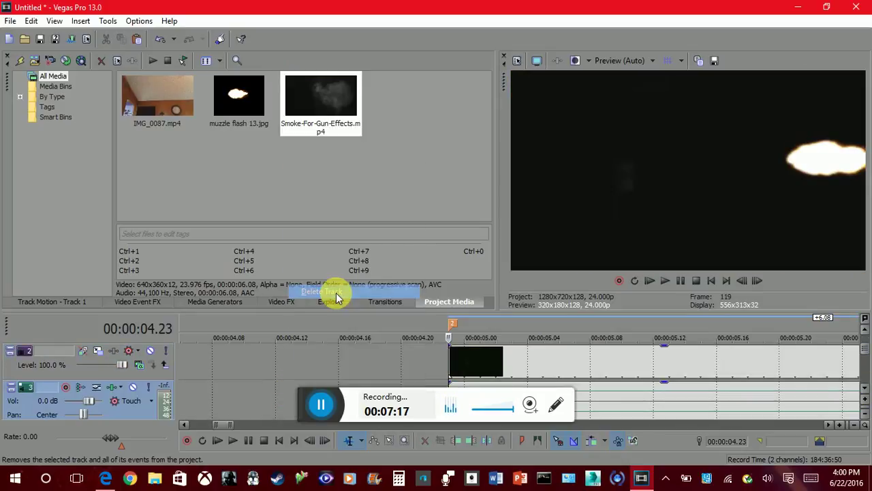
click(865, 334)
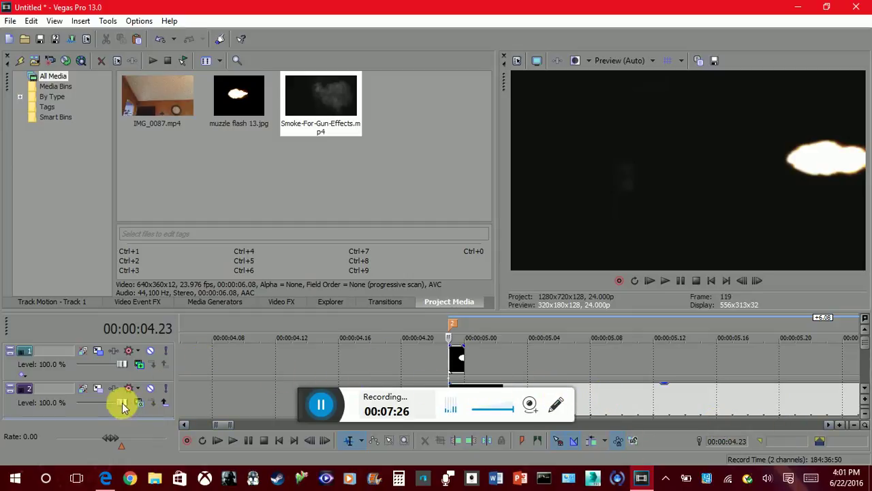
Step through the smoke clip frame by frame between 00:00:05.00 and 00:00:05.08 to examine where the smoke appears
click(589, 393)
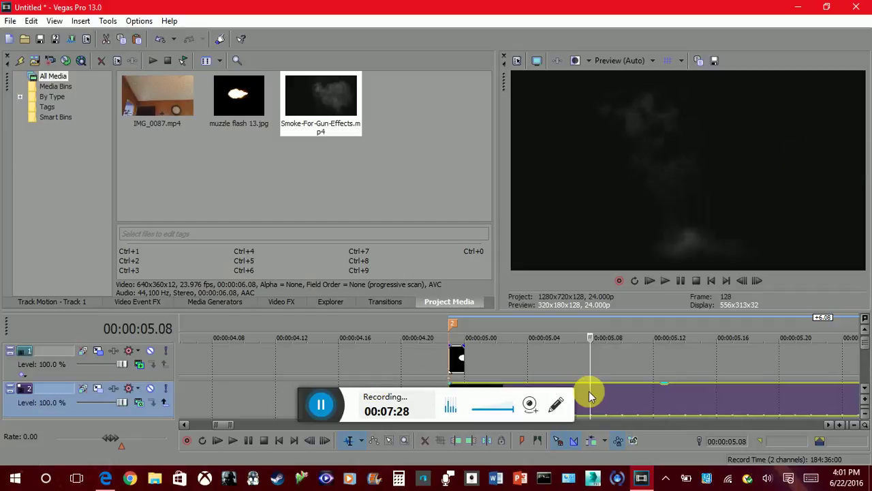
key(Left)
key(Left)
key(Left)
key(Left)
key(Left)
key(Left)
key(Left)
key(Left)
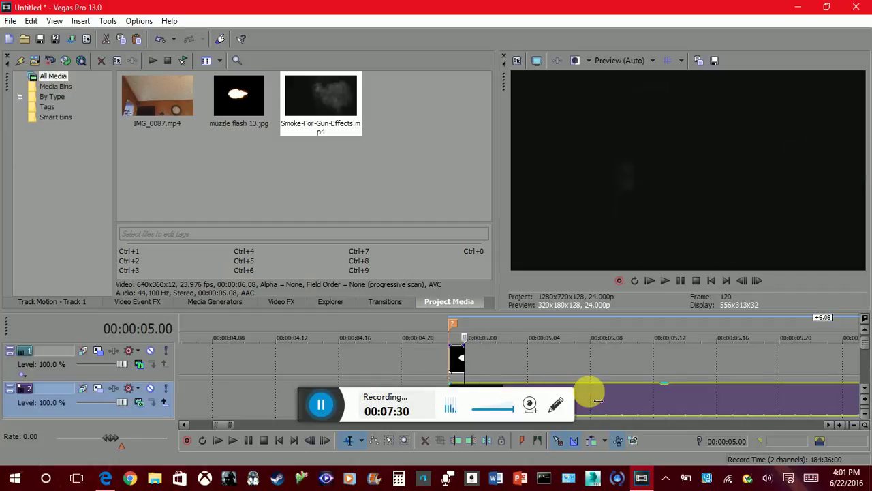
key(Right)
key(Right)
key(Right)
key(Right)
key(Right)
key(Right)
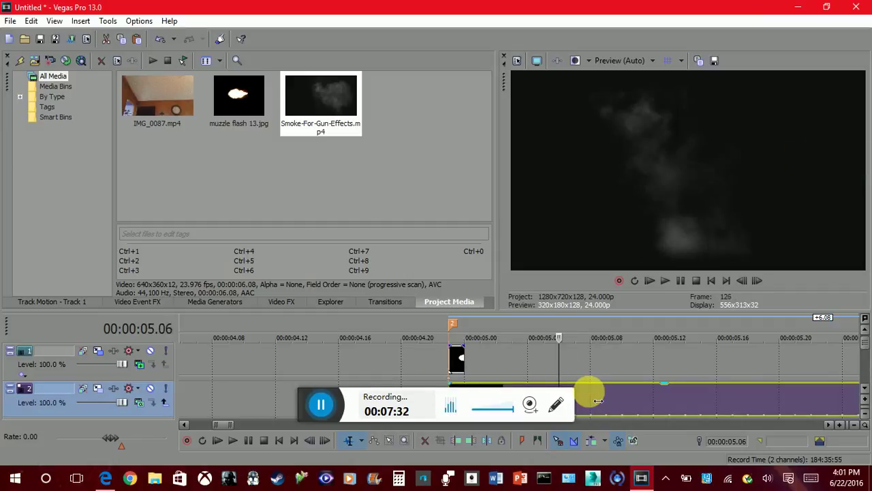
Split the smoke clip at 00:00:05.00, one frame after its start at marker 2
key(Left)
key(Left)
key(Left)
key(Left)
key(Left)
key(Left)
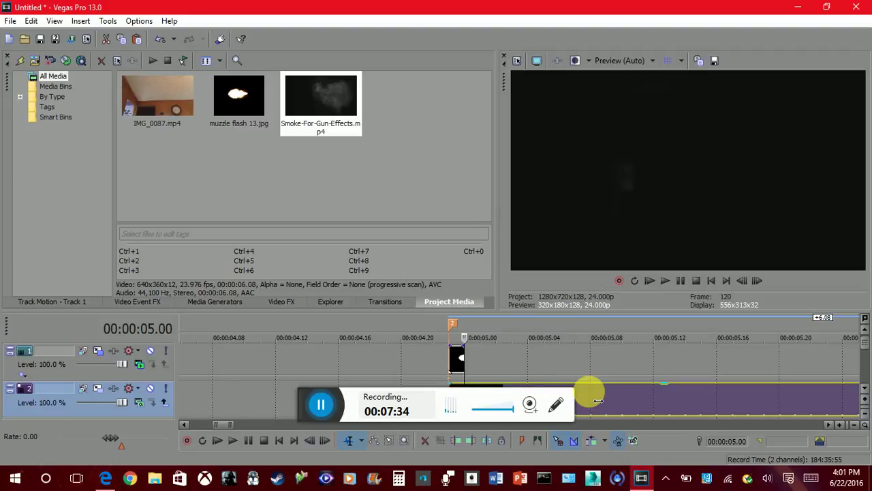
key(Up)
key(Up)
key(Up)
Split the smoke clip at 00:00:05.11, where the smoke has faded, and delete the remainder
key(Right)
key(Right)
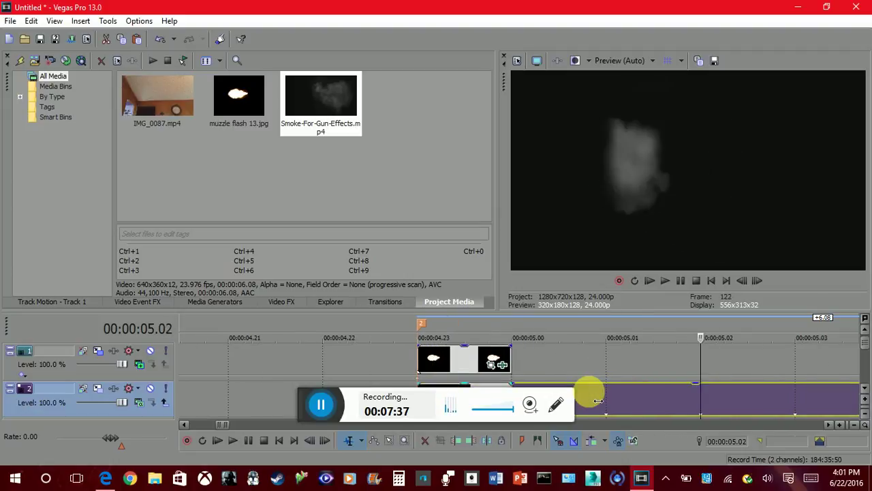
key(Right)
key(Right)
key(Right)
key(Right)
key(Right)
key(Right)
key(Right)
key(Right)
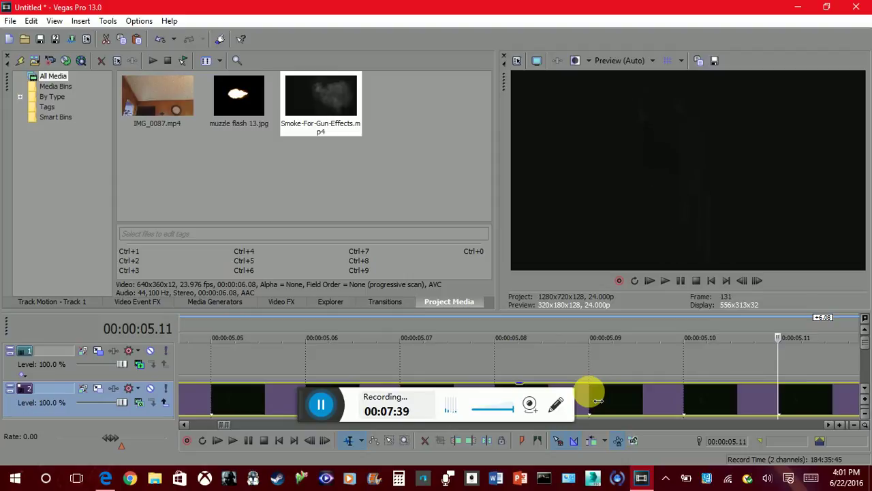
drag(598, 401, 584, 400)
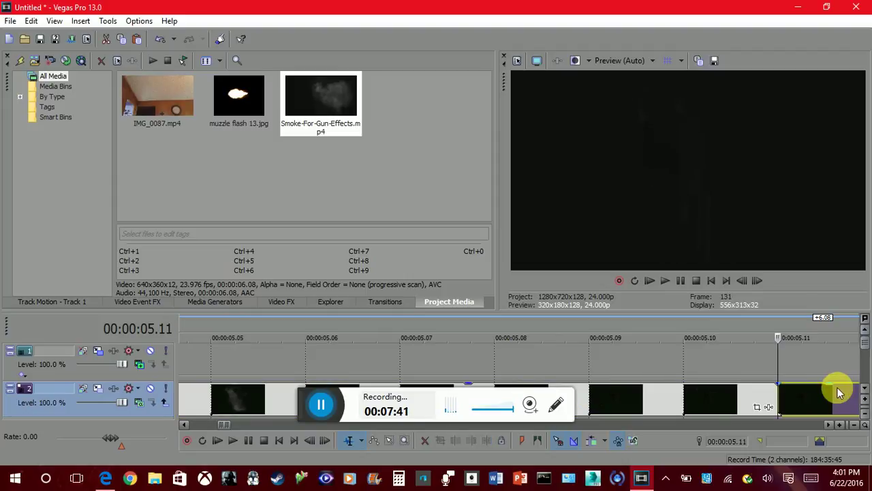
key(Delete)
scroll(717, 402, down, 5)
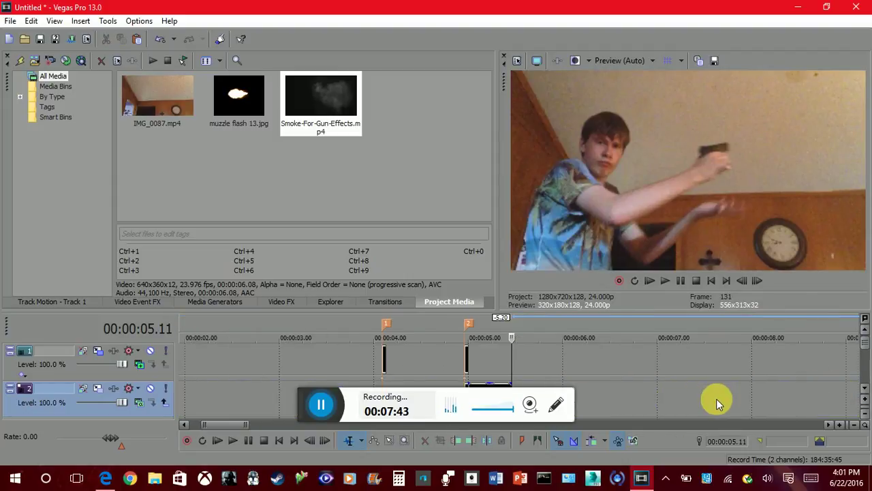
Delete the one-frame smoke piece at marker 2 and move the trimmed smoke clip to marker 1, 00:00:04.02
click(468, 386)
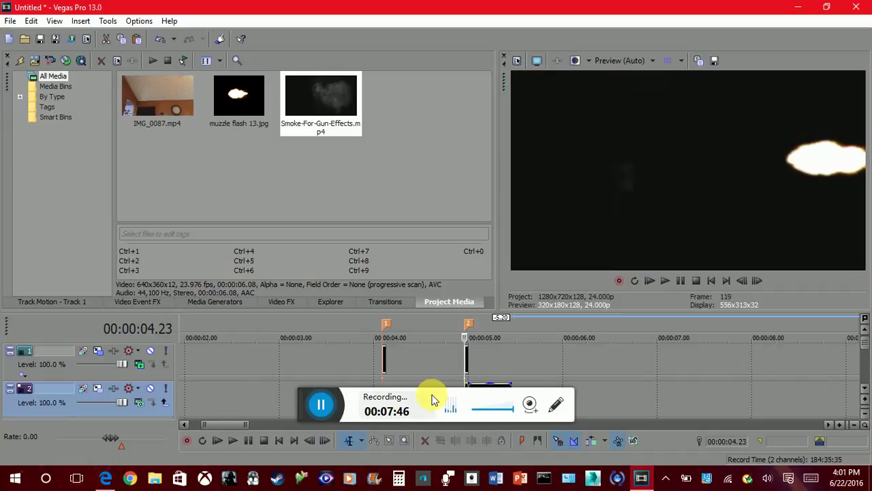
click(862, 390)
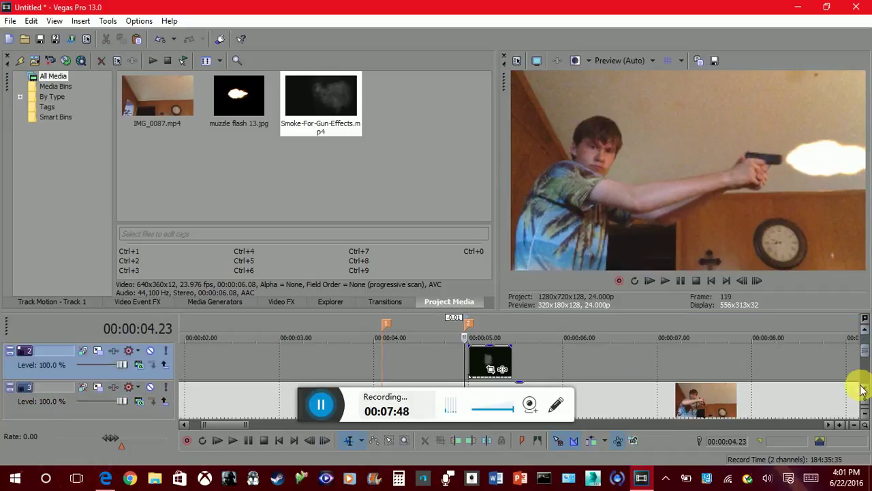
click(381, 367)
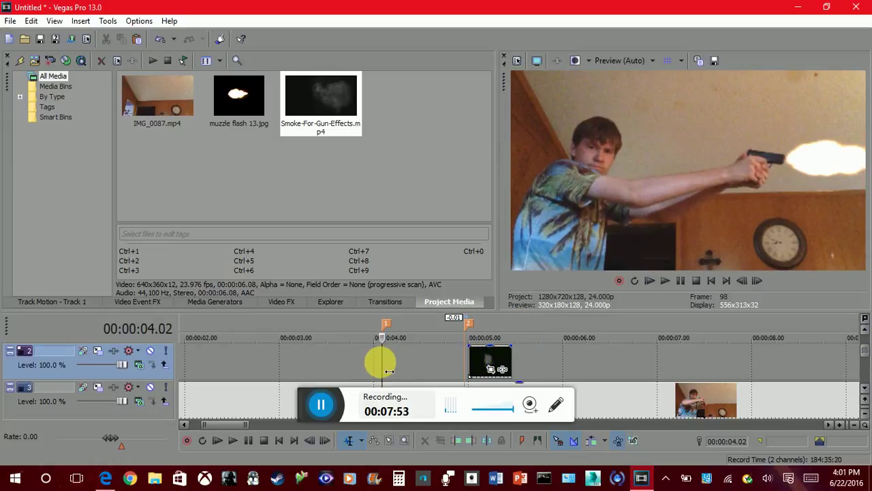
drag(481, 356, 400, 370)
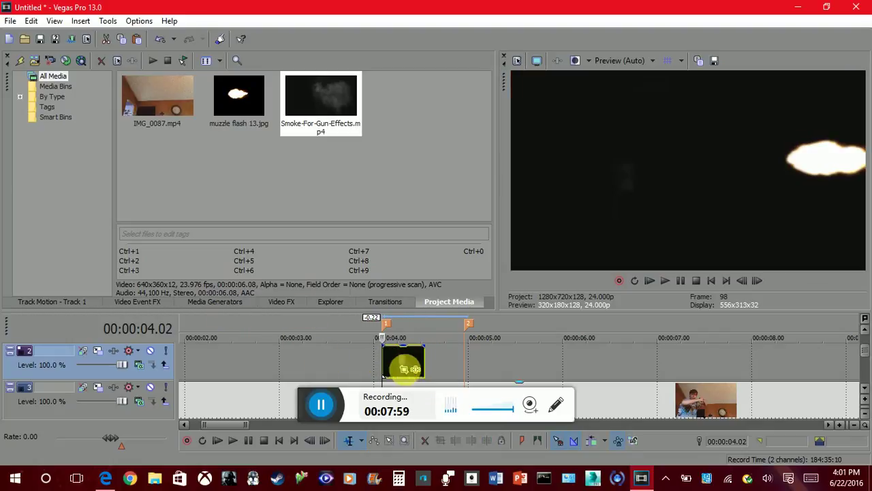
Add the Sony Chroma Keyer effect to the smoke clip
click(416, 369)
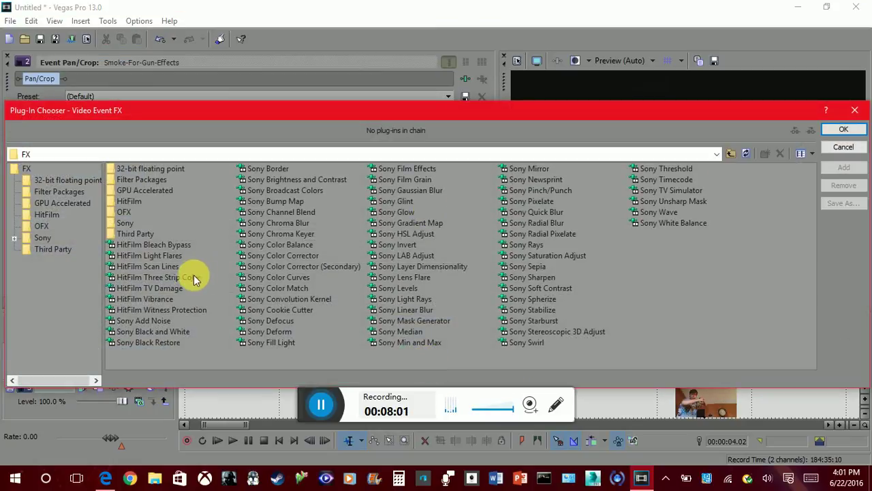
double_click(282, 234)
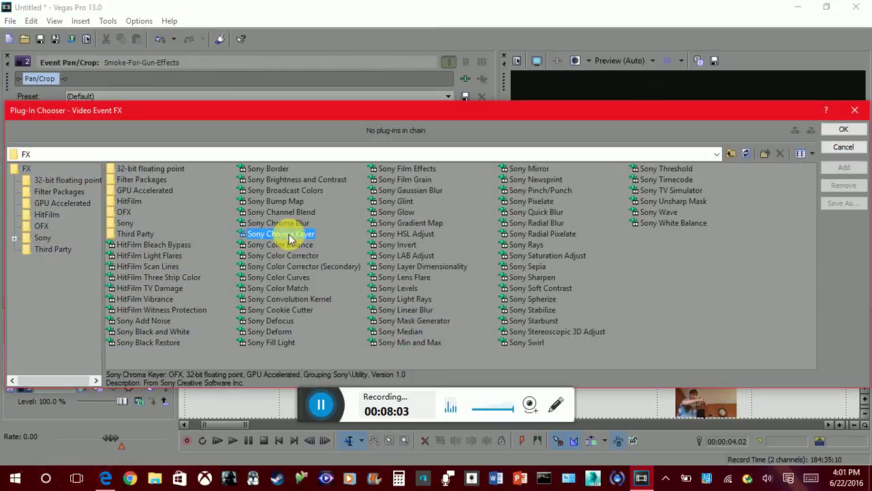
click(838, 130)
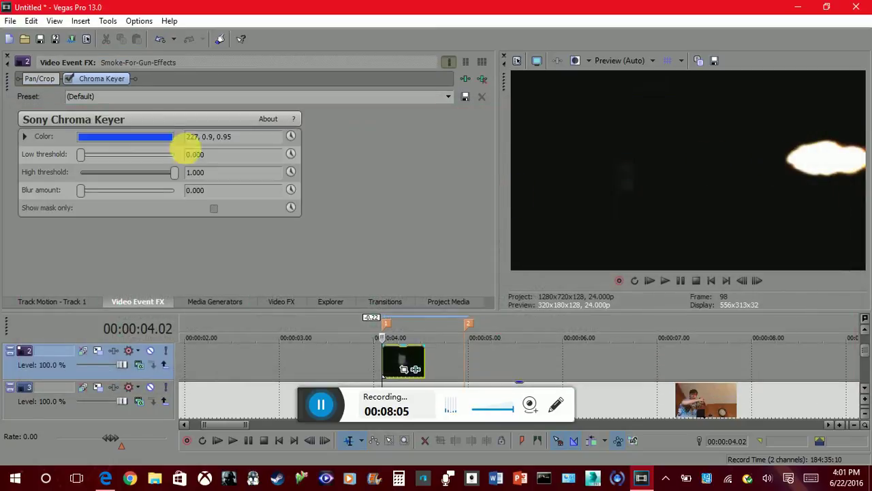
Sample the smoke's black background (0, 0.0, 0.06) from the preview as the key colour and set the low threshold to 0.320
click(121, 136)
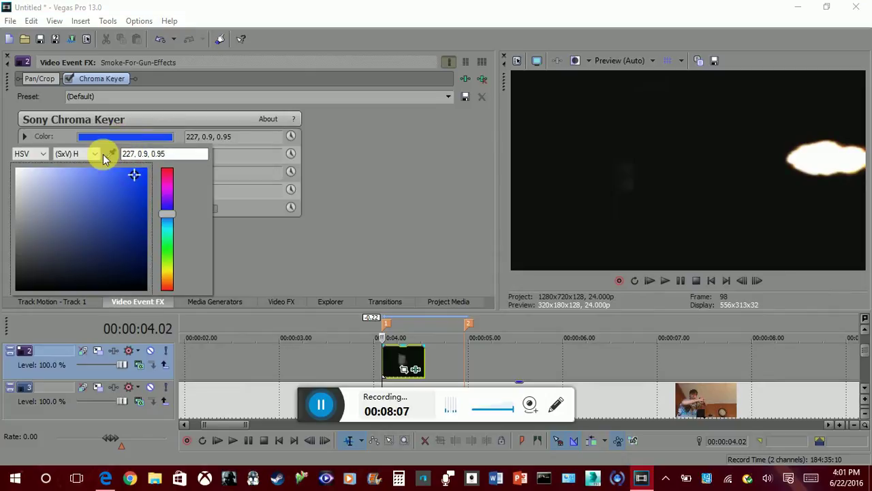
click(109, 154)
click(669, 144)
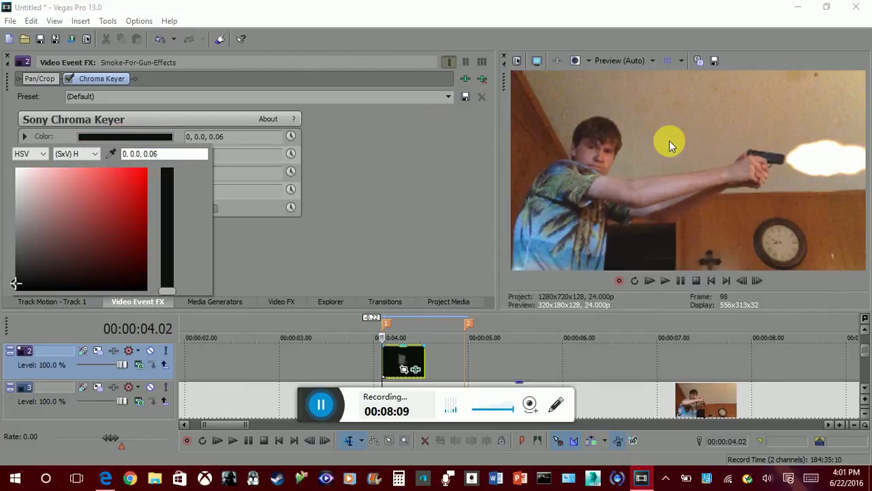
click(323, 250)
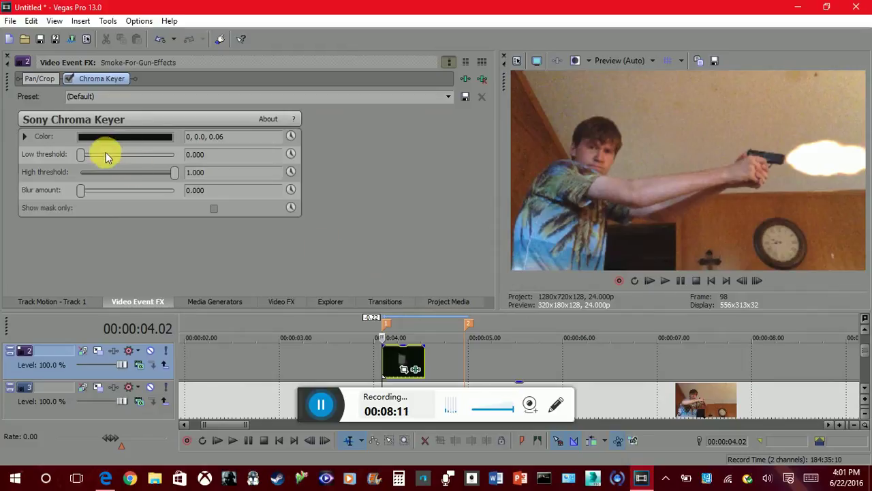
mouse_move(107, 156)
mouse_down()
mouse_move(93, 156)
mouse_move(104, 157)
mouse_up()
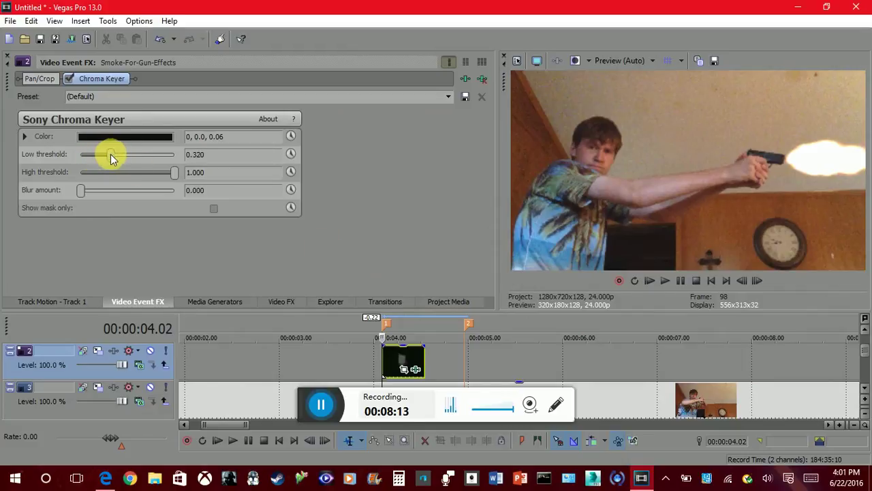
Step back and forth through the frames after marker 1 to examine the keyed smoke over the footage
key(Right)
key(Right)
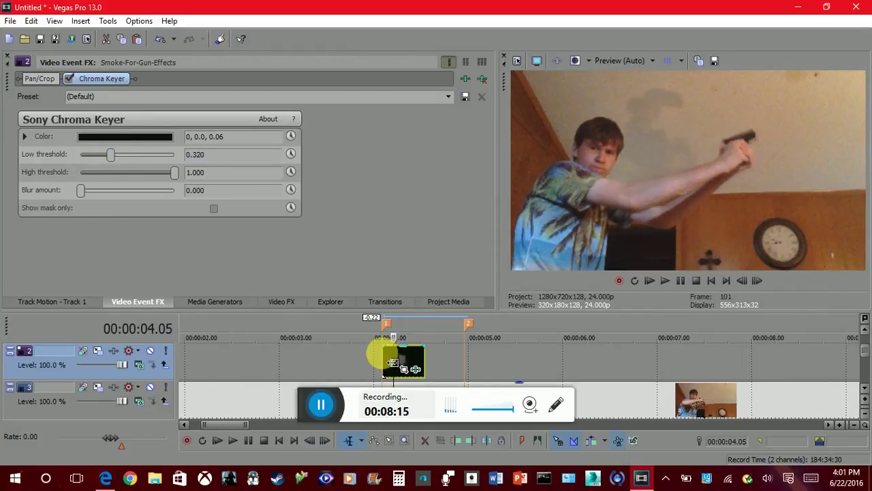
key(Right)
key(Right)
key(Right)
key(Left)
key(Left)
key(Left)
key(Left)
key(Left)
key(Left)
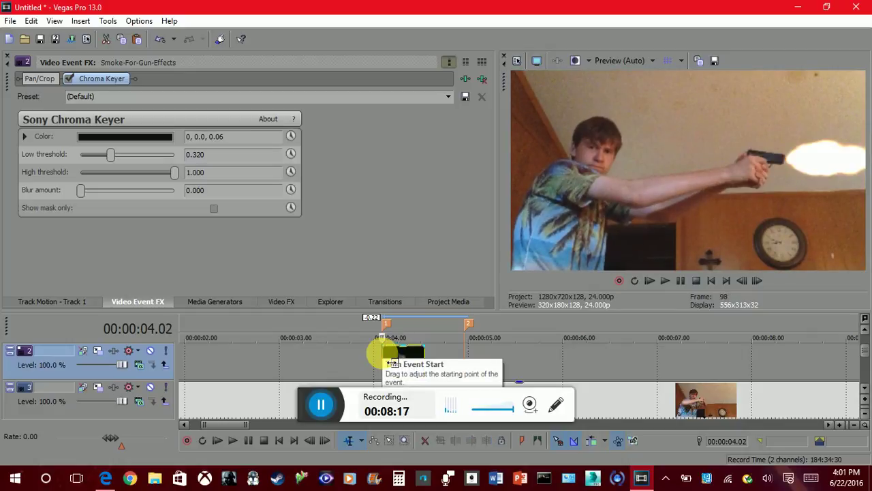
key(Right)
key(Right)
key(Right)
key(Left)
key(Left)
key(Left)
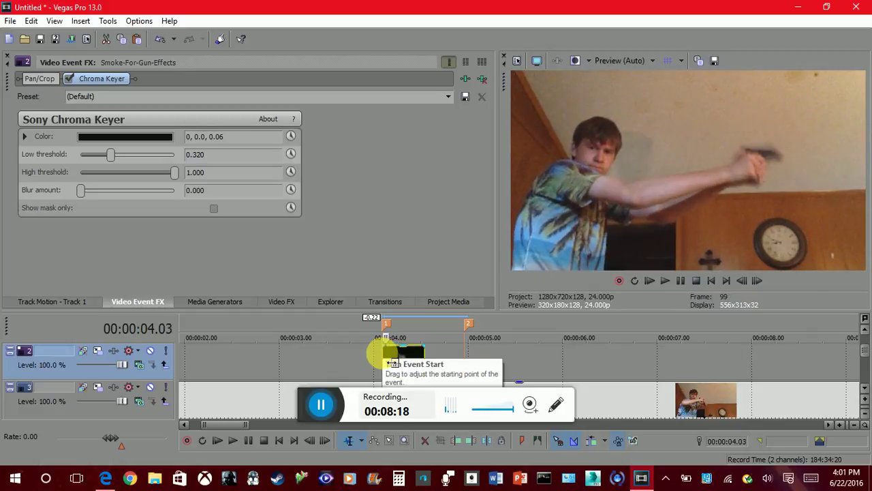
key(Left)
key(Right)
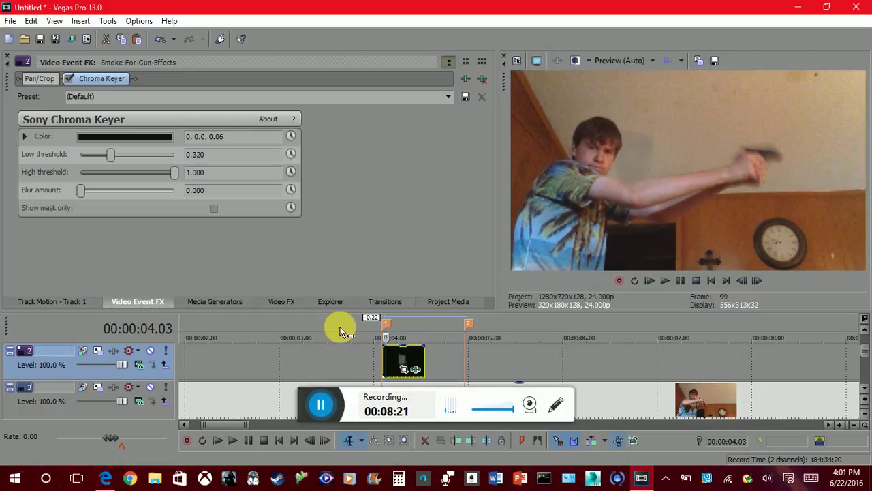
Use Track Motion on track 2 to shift the smoke toward the gun muzzle, at X 604.80, Y 36.00
click(84, 351)
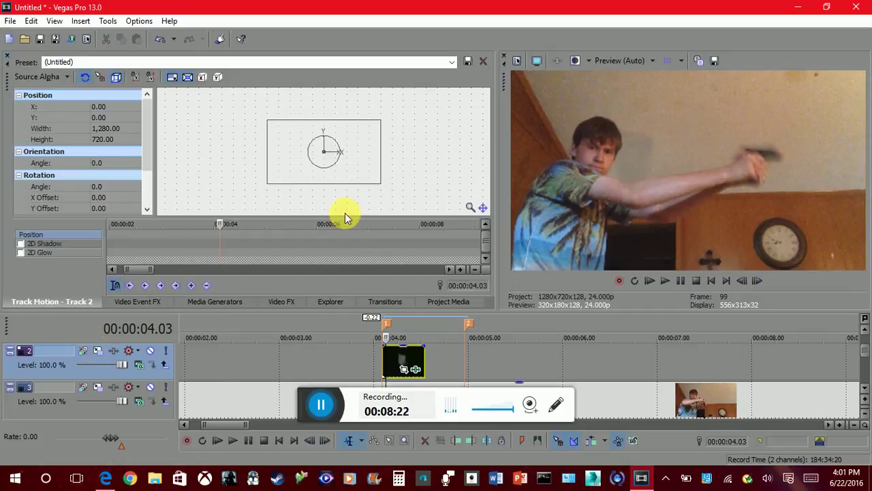
drag(338, 155, 392, 152)
click(381, 361)
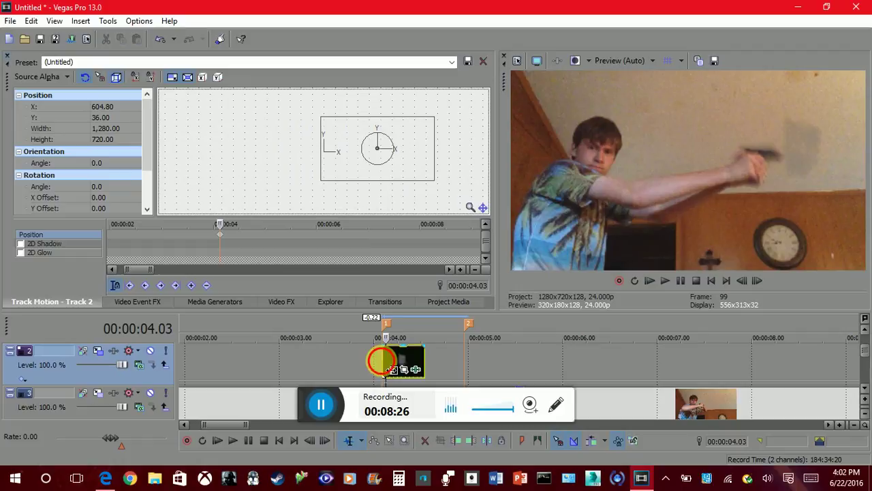
Move the smoke clip one frame earlier so it starts at 00:00:04.01
key(Right)
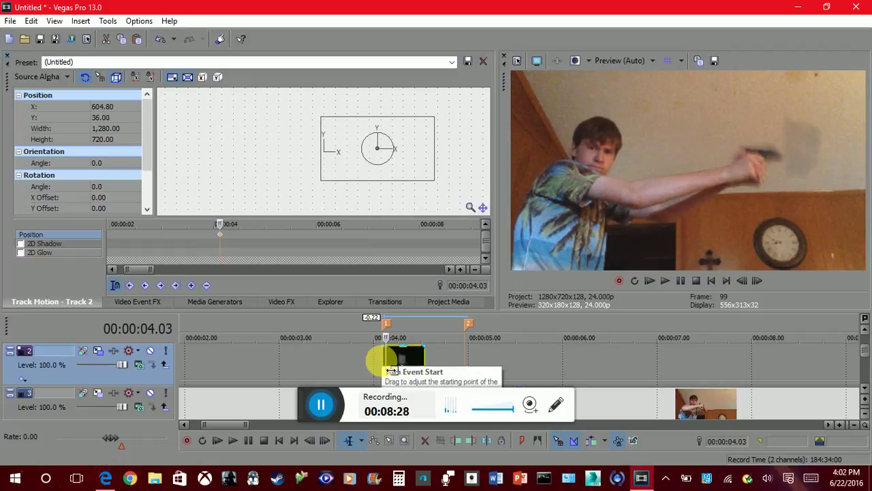
key(Left)
key(Left)
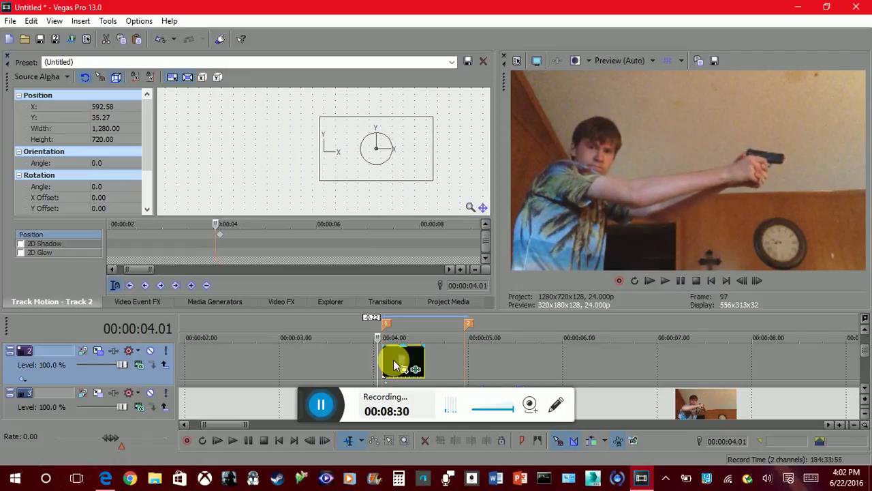
drag(400, 354, 393, 355)
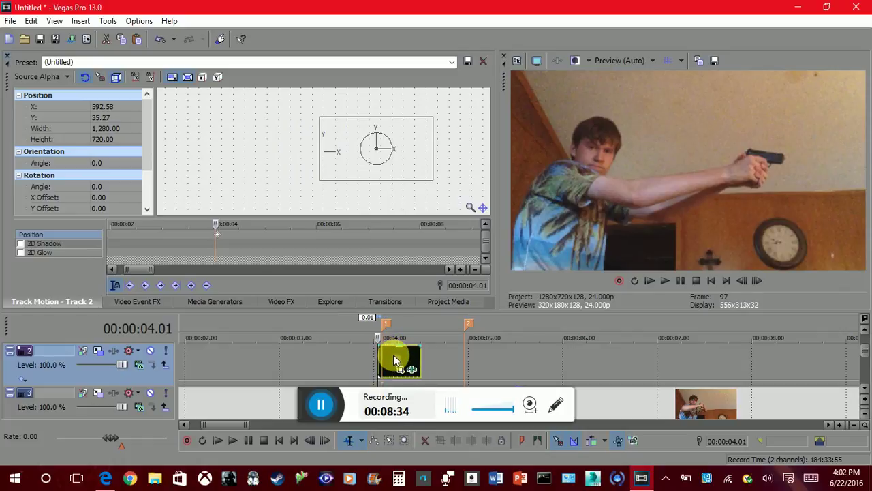
Reposition and shrink the smoke at 00:00:04.02 to about 1,038 by 584 at X 566, Y 13, and play it back
key(Right)
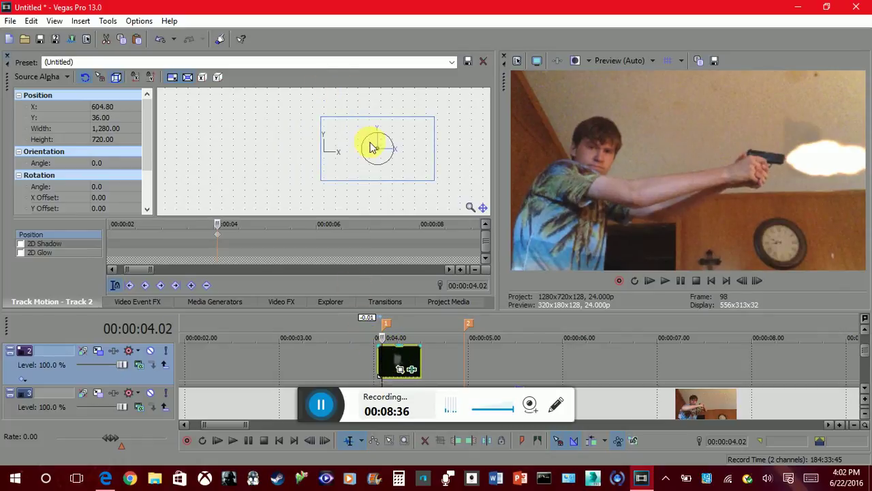
drag(376, 143, 374, 149)
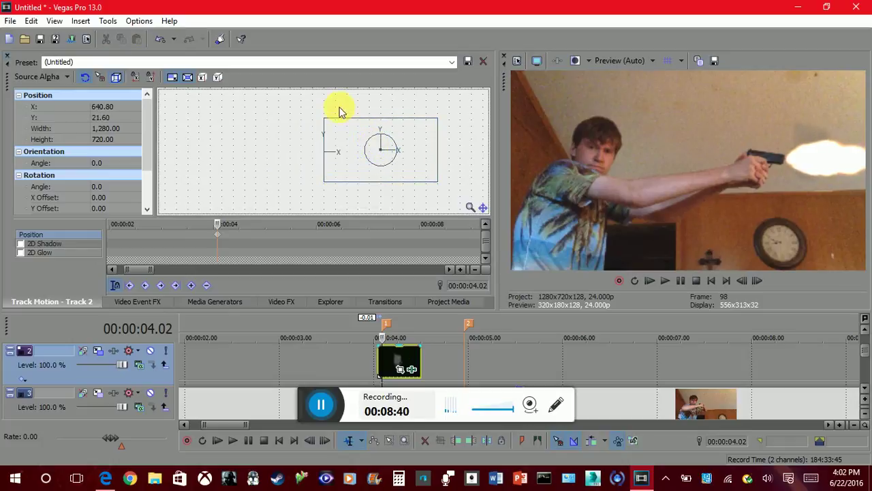
scroll(327, 117, up, 3)
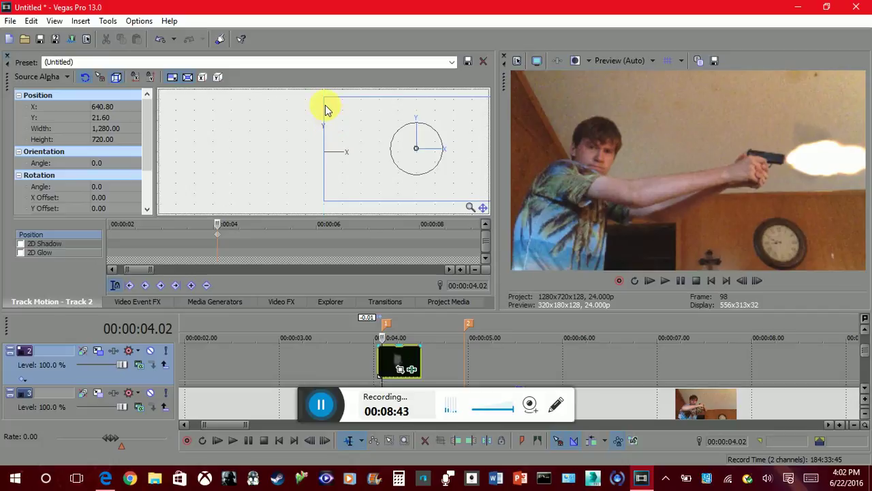
drag(325, 100, 395, 147)
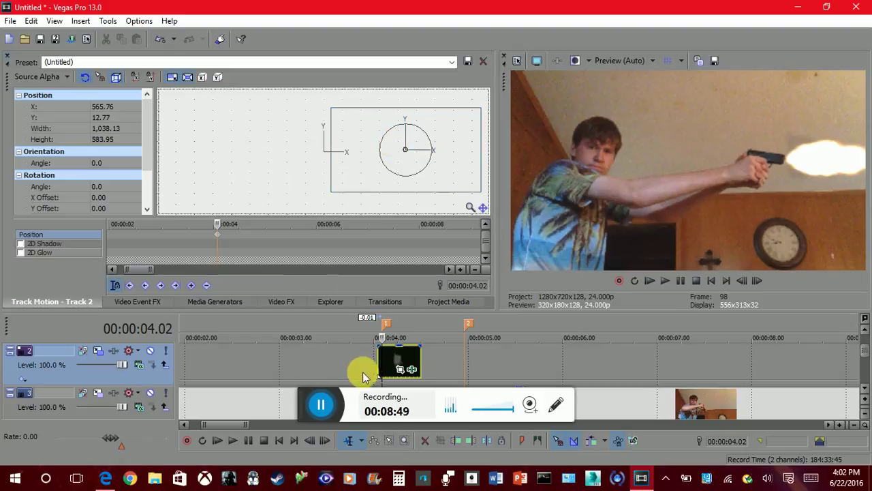
click(383, 362)
key(space)
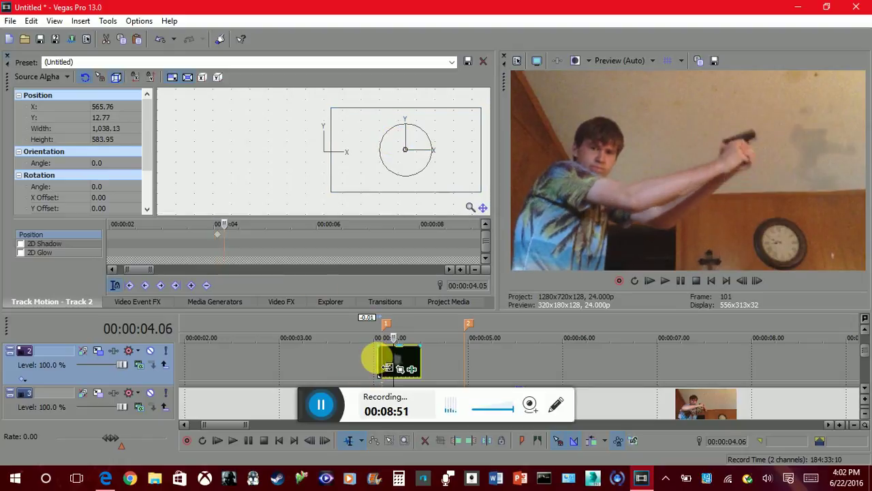
Step back and forth through the frames around marker 1 to examine how the repositioned smoke follows the shot
key(Left)
key(Left)
key(Left)
key(Left)
key(Left)
key(Left)
key(Left)
key(Left)
key(Left)
key(Left)
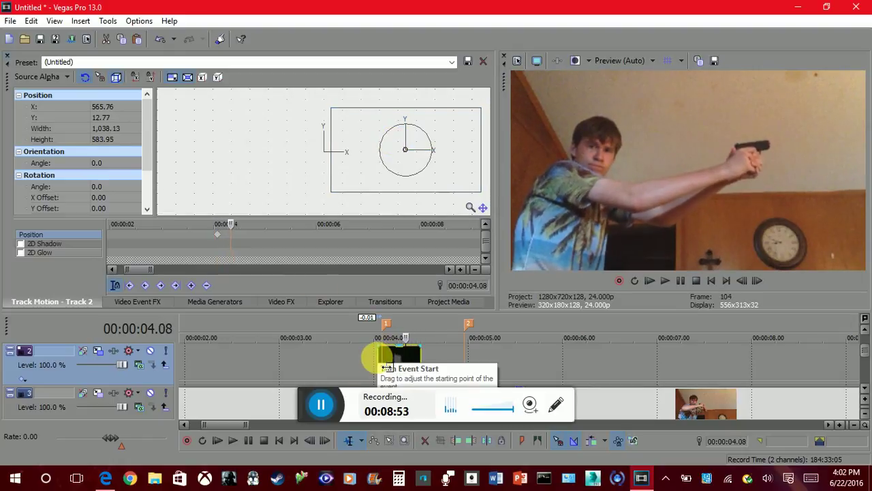
key(Right)
key(Right)
key(Right)
key(Right)
key(Right)
key(Right)
key(Right)
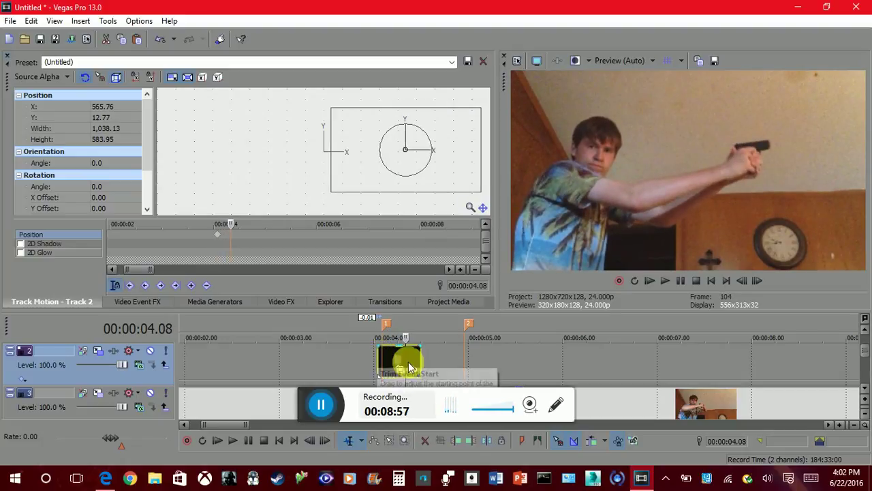
Copy the smoke clip on track 2 and paste it at 00:00:04.22, one frame before marker 2
right_click(392, 358)
click(438, 161)
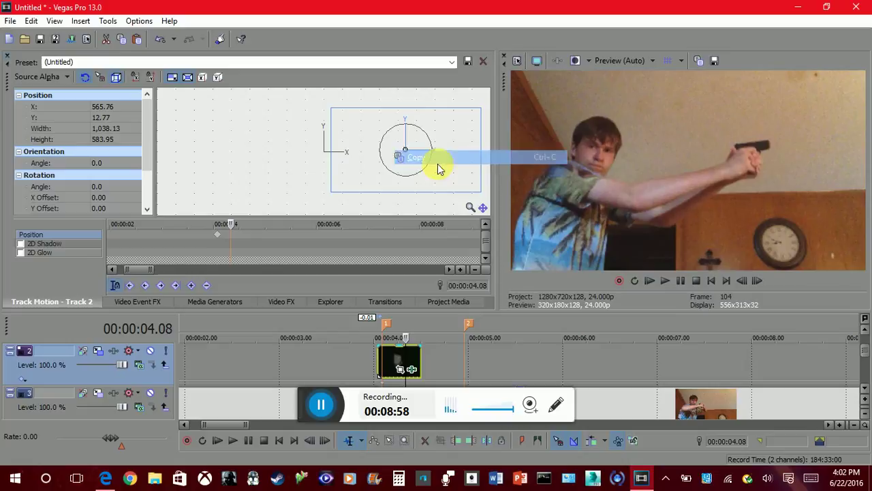
click(461, 366)
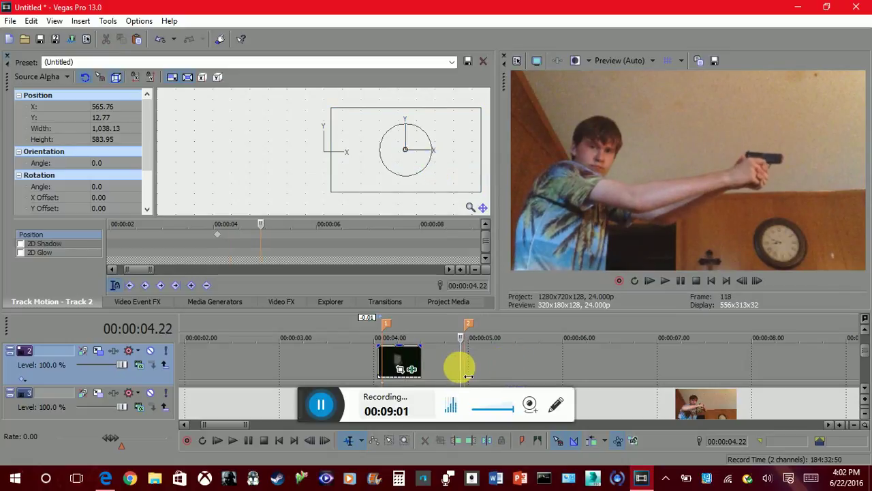
key(ctrl+v)
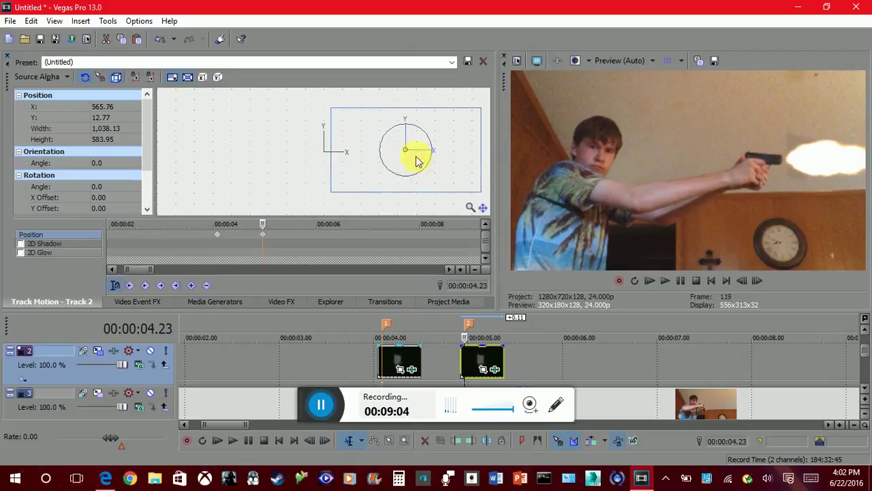
Step through the frames after marker 2 to examine the pasted smoke over the footage
key(Right)
key(Right)
key(Right)
key(Right)
key(Right)
key(Right)
key(Right)
key(Right)
key(Right)
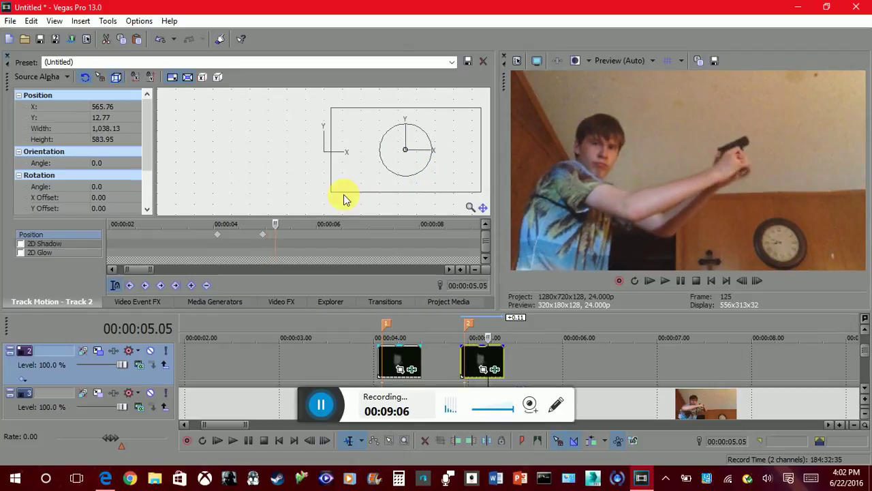
Duplicate the gun footage track (track 3)
click(379, 357)
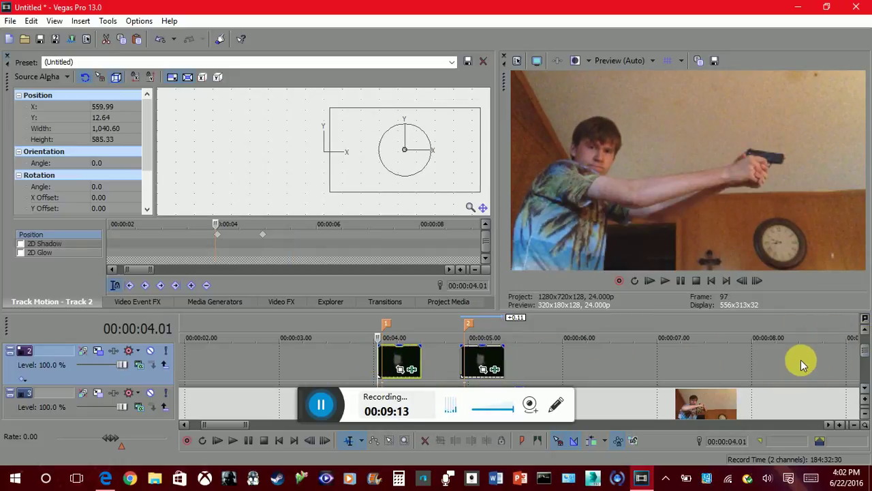
scroll(801, 360, down, 10)
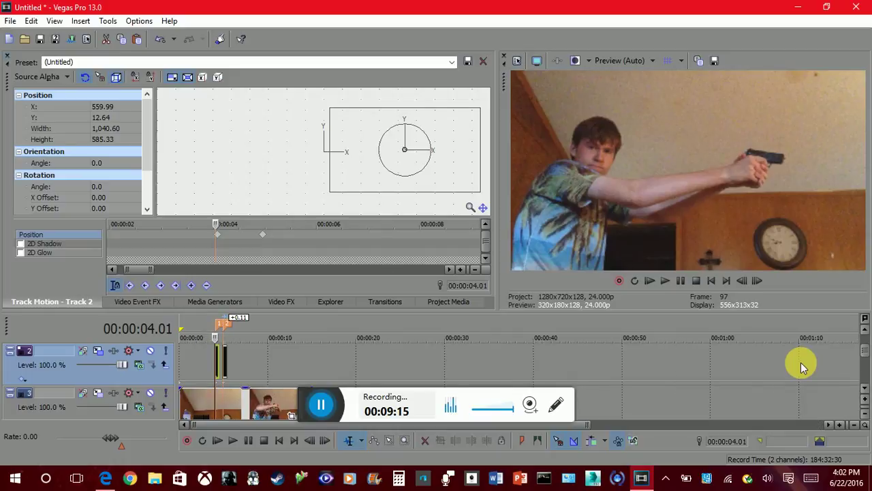
scroll(801, 366, down, 2)
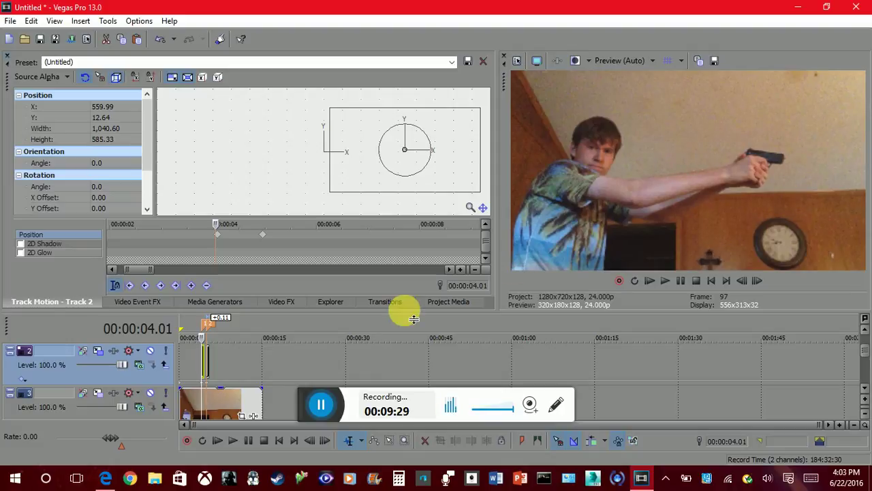
click(322, 404)
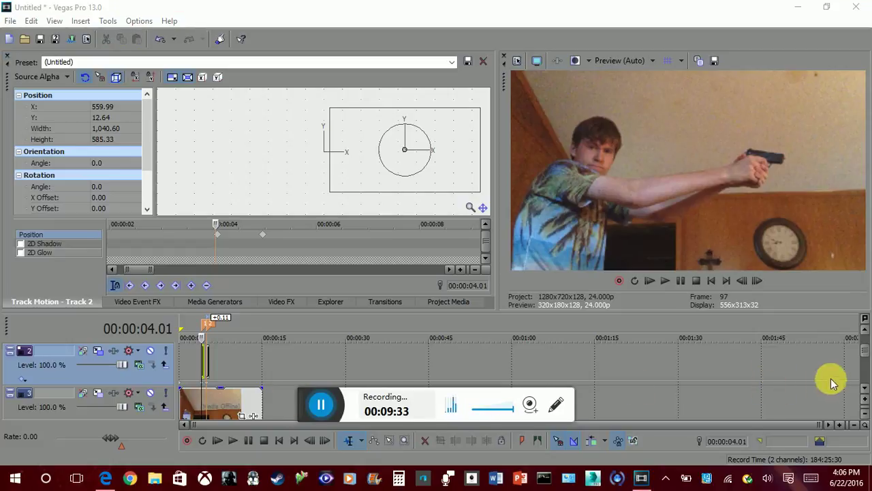
click(864, 390)
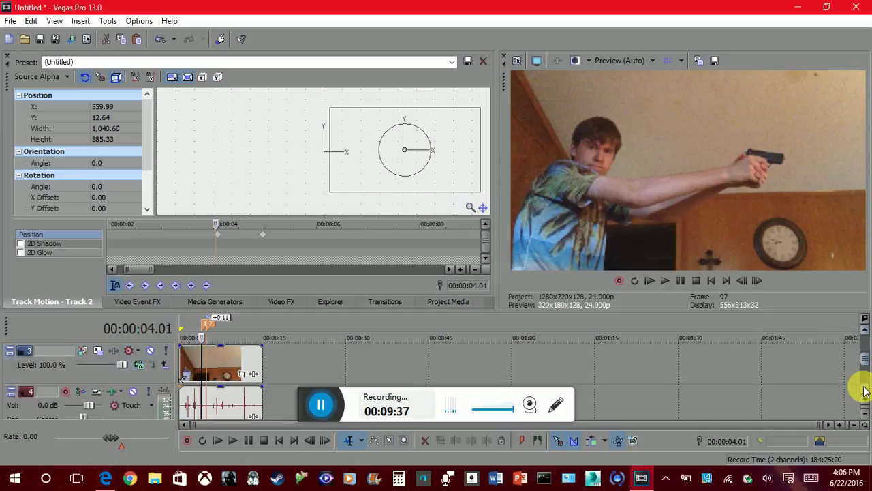
click(864, 389)
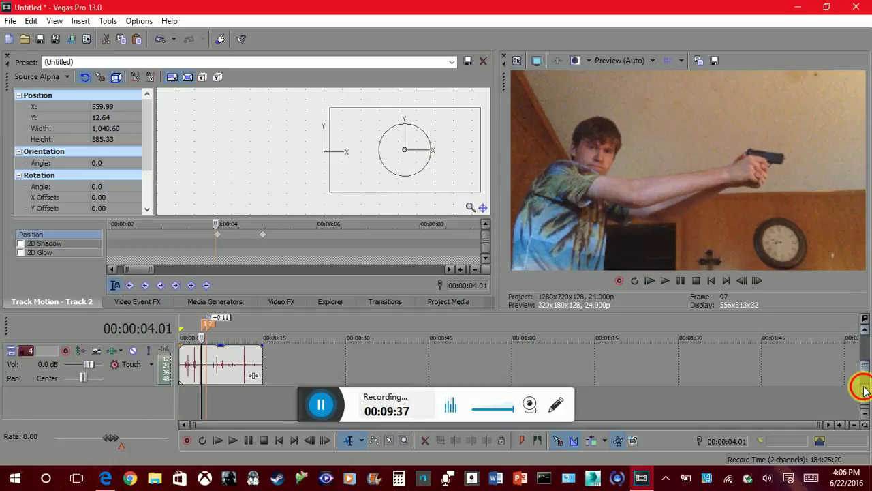
click(862, 329)
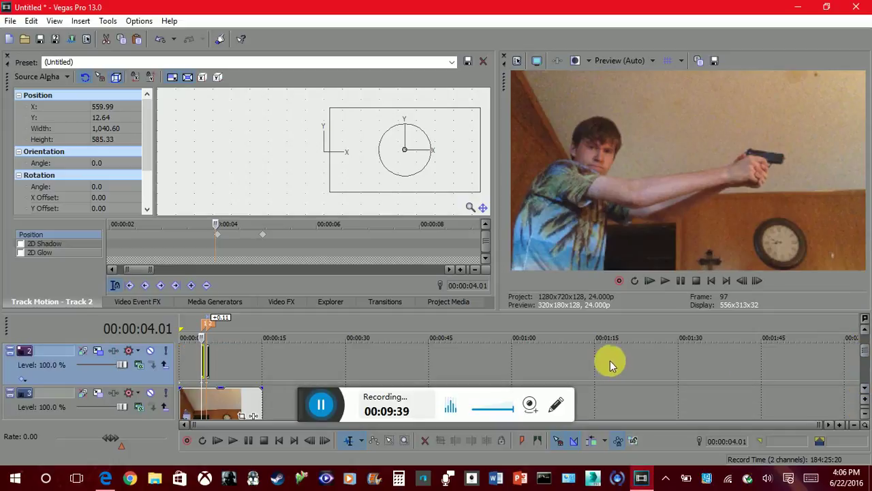
right_click(624, 402)
click(644, 285)
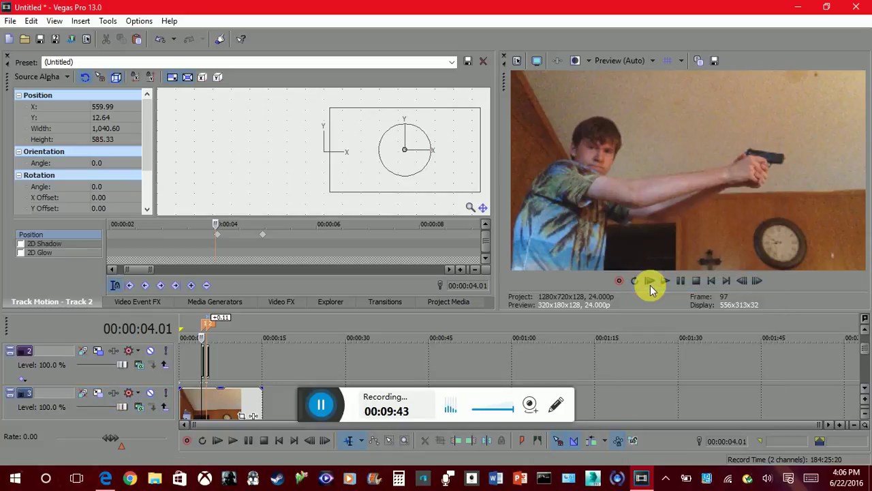
Split the duplicated footage on track 4 at 00:00:04.02 and 00:00:04.03 to isolate the first muzzle-flash frame
click(865, 392)
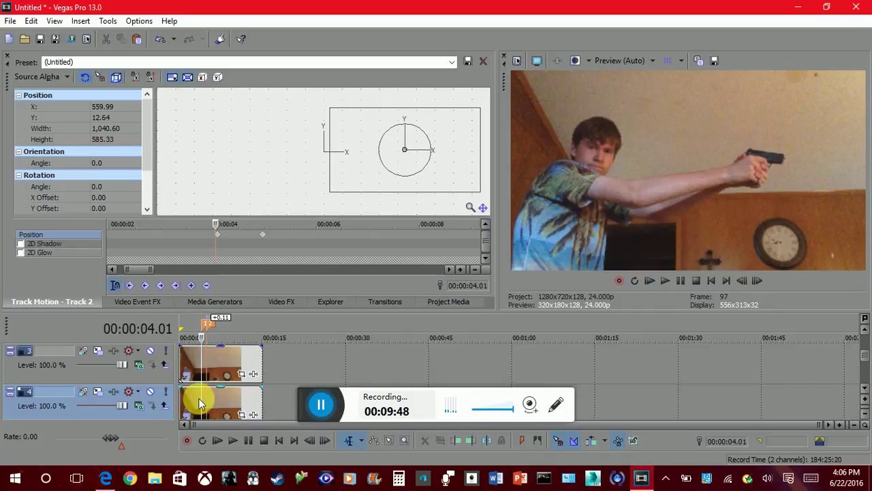
key(Right)
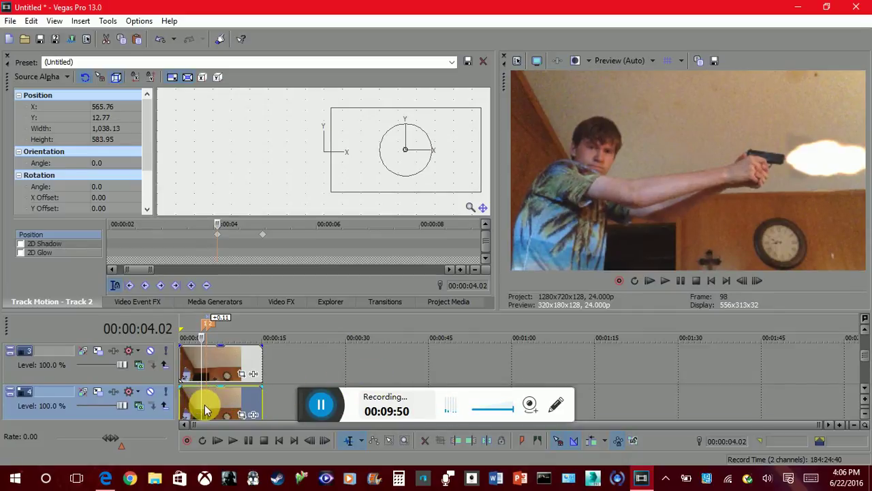
click(206, 409)
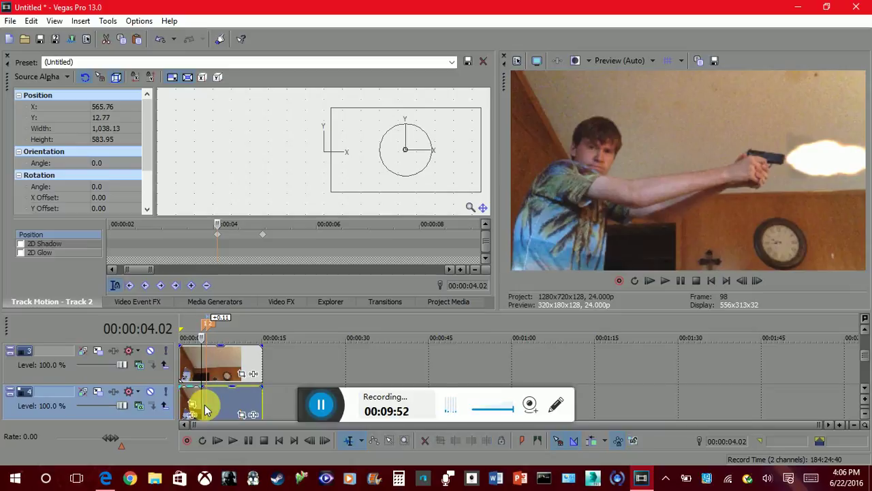
scroll(204, 406, up, 8)
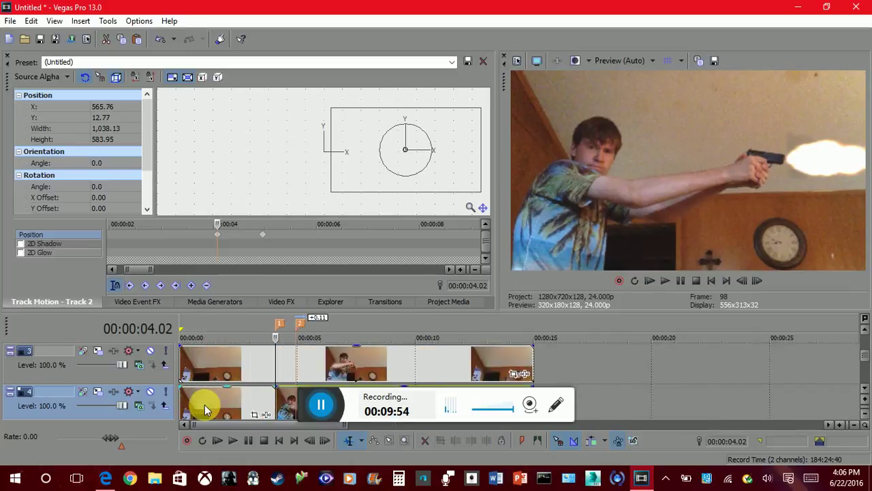
click(865, 388)
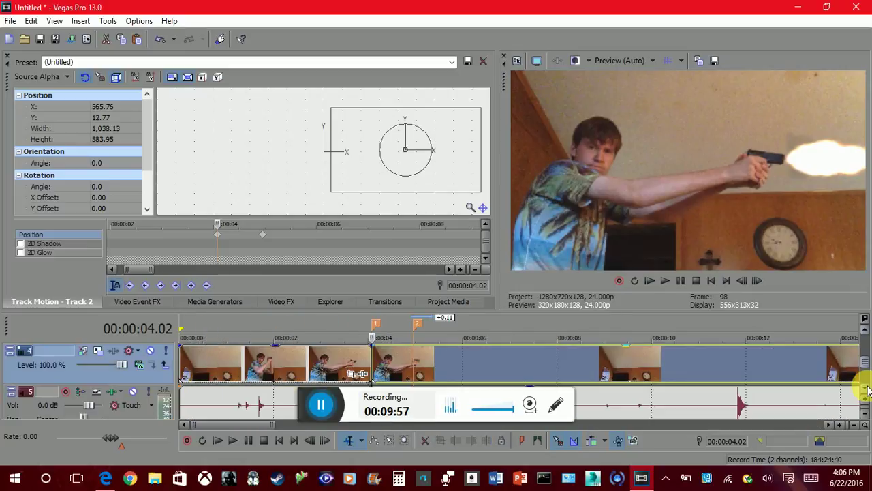
key(Right)
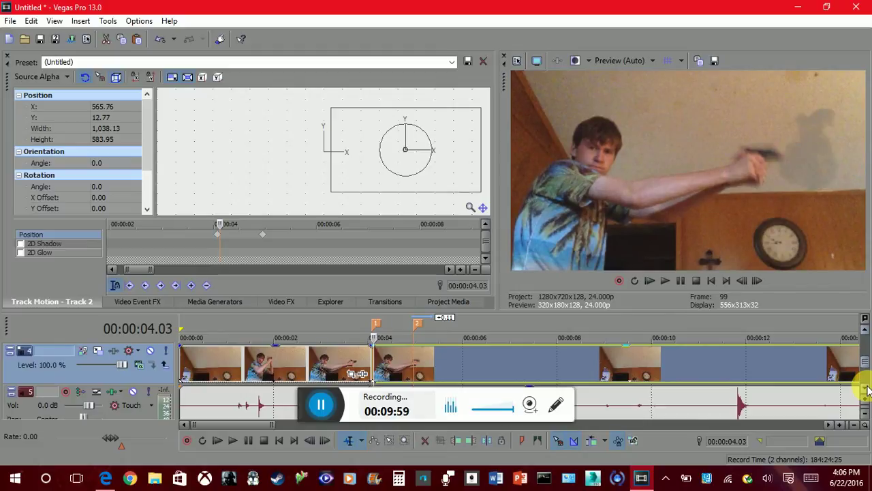
key(s)
key(Right)
key(space)
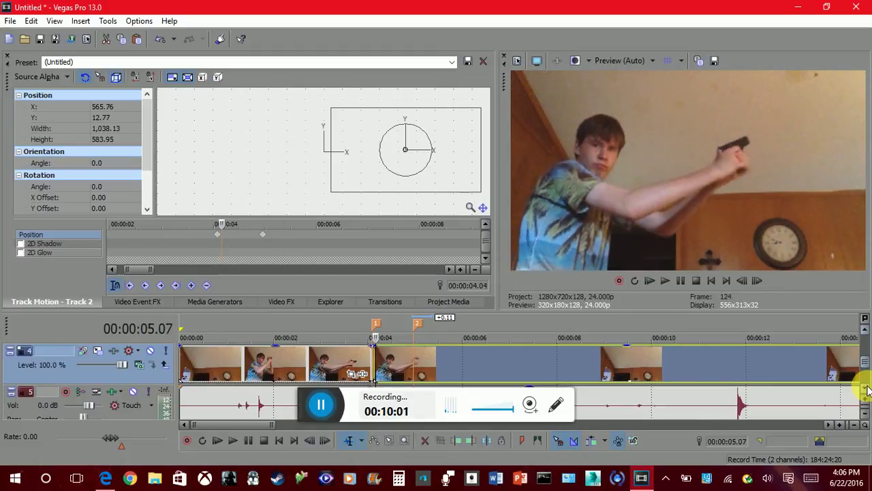
Split the duplicated footage at 00:00:04.23 and 00:00:05.00 to isolate the second muzzle-flash frame
click(413, 353)
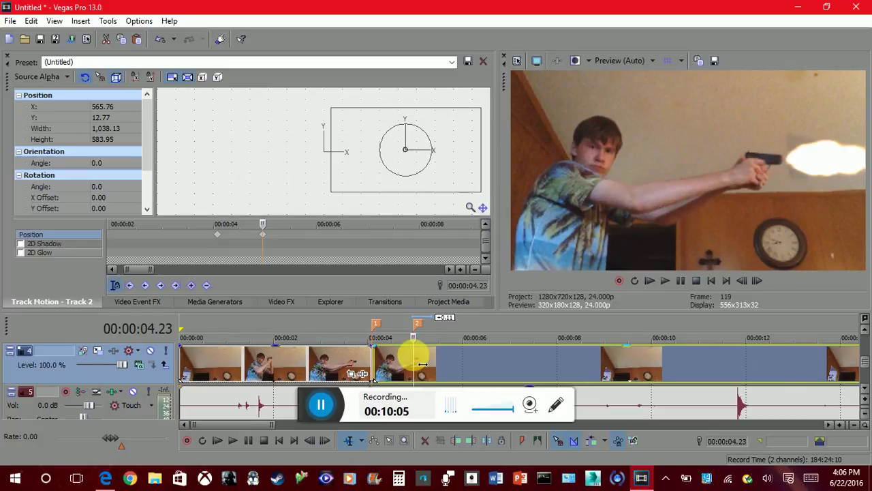
key(s)
key(Right)
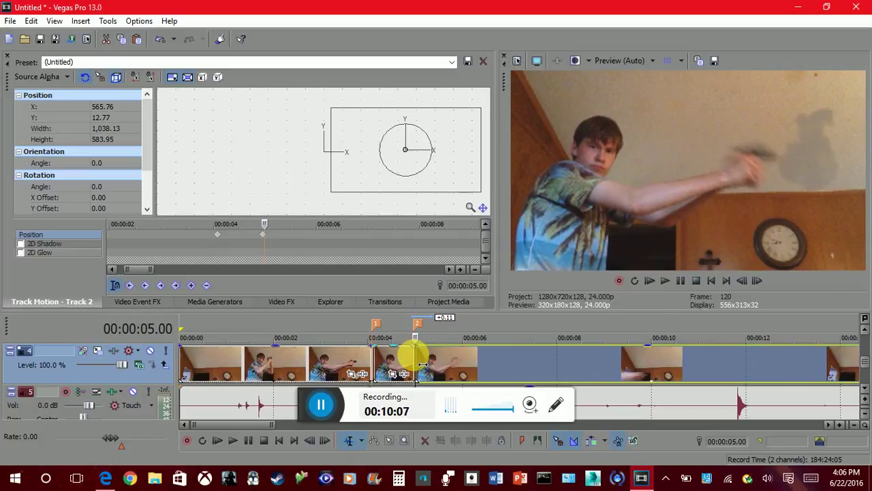
Delete the duplicated footage before, between and after the two isolated flash frames on track 4
double_click(435, 359)
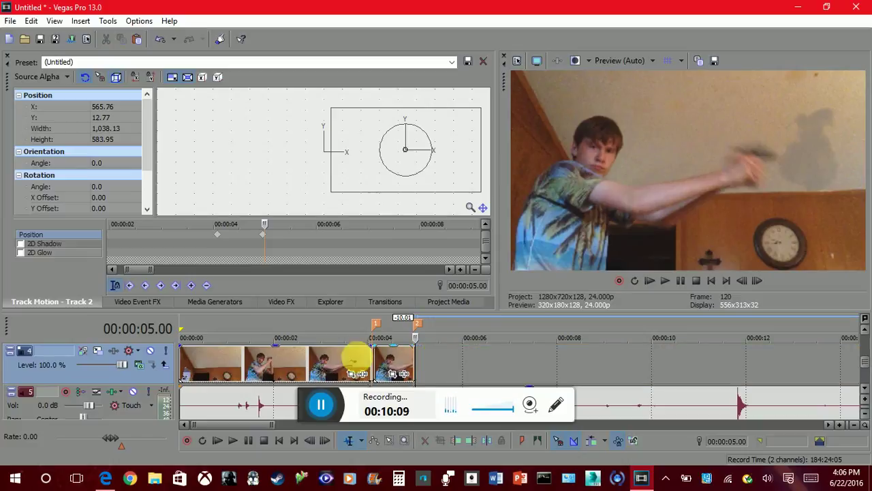
right_click(303, 364)
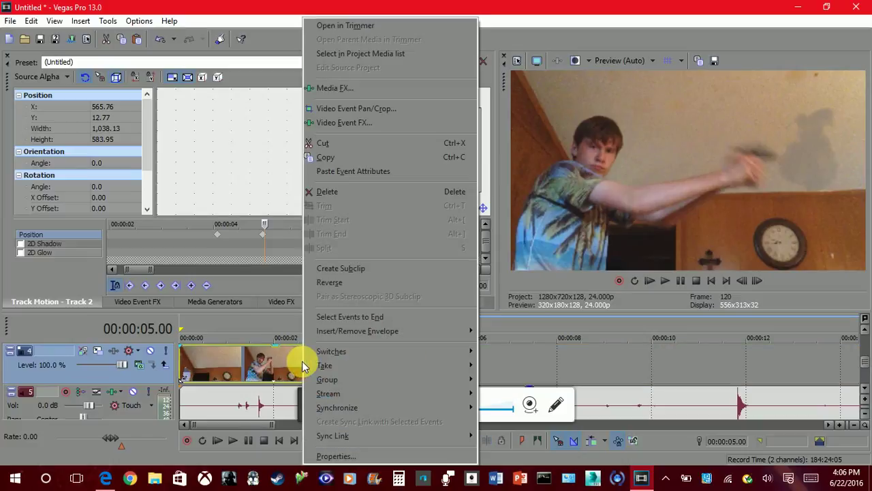
click(326, 191)
right_click(395, 366)
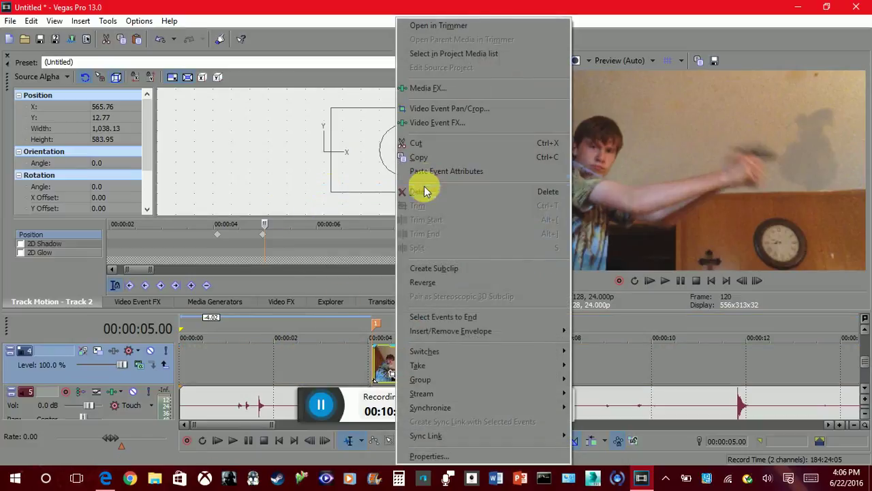
click(424, 191)
Try the Add compositing mode on track 4 at the first flash frame, and set the mode to Screen
click(371, 363)
scroll(375, 364, up, 10)
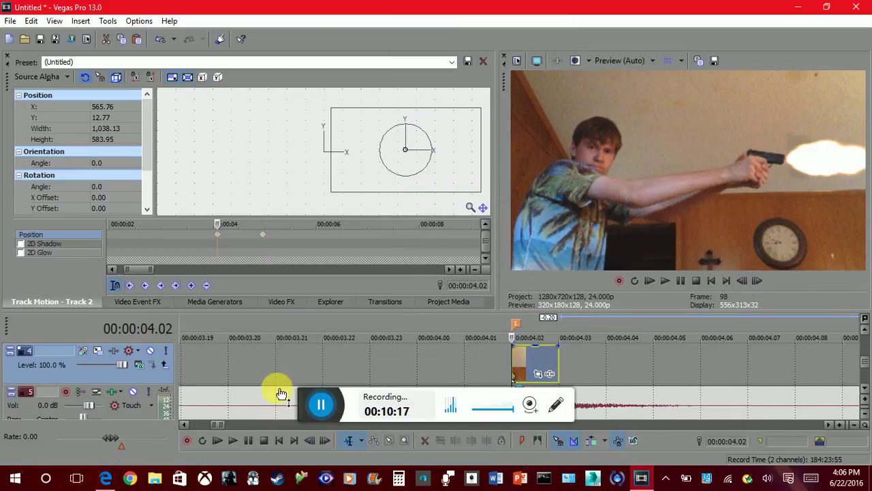
click(139, 363)
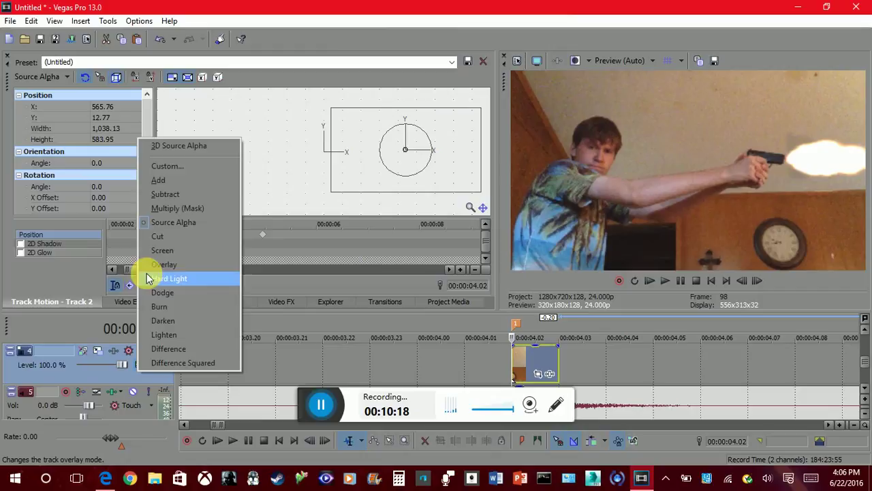
click(159, 181)
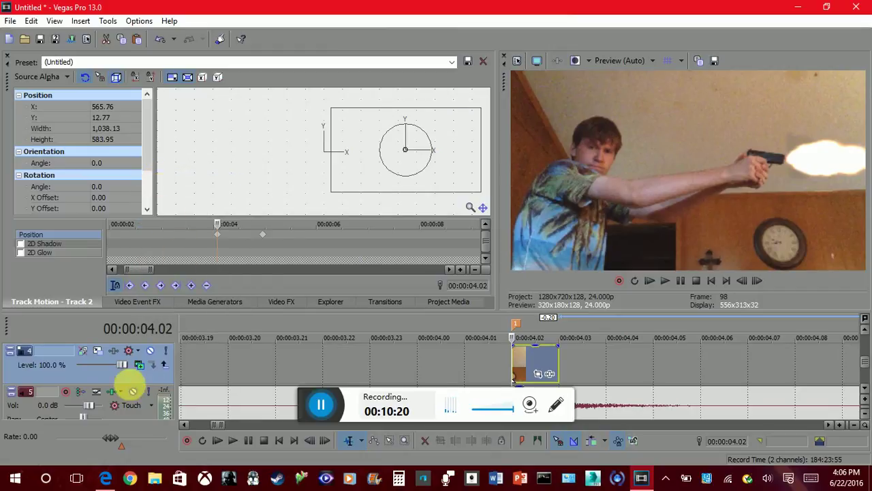
click(139, 364)
click(161, 251)
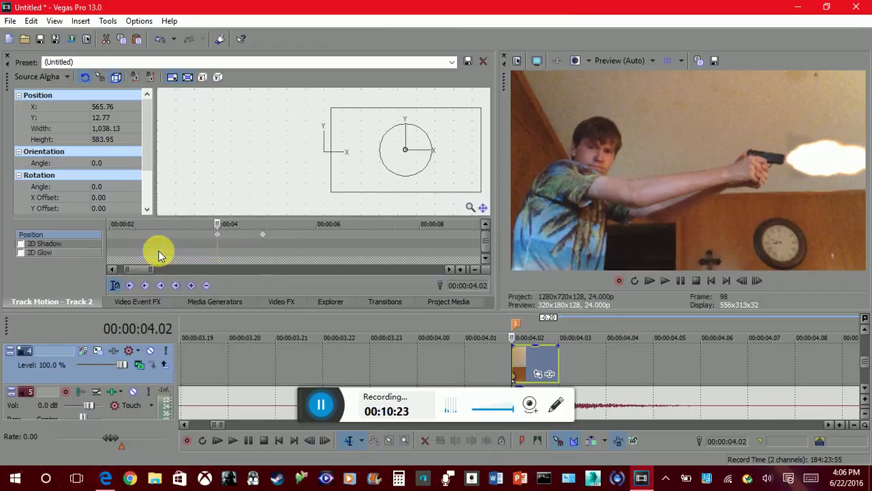
Move the track with the one-frame footage pieces above the full gun footage track
click(864, 331)
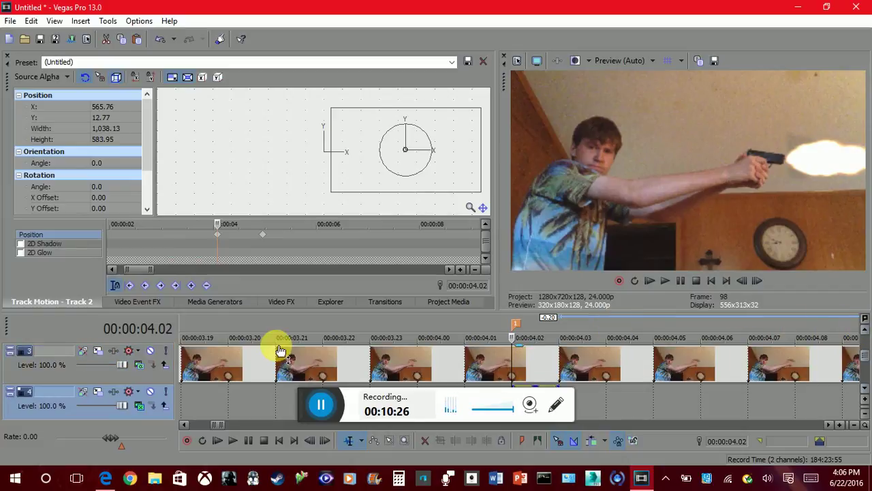
click(99, 377)
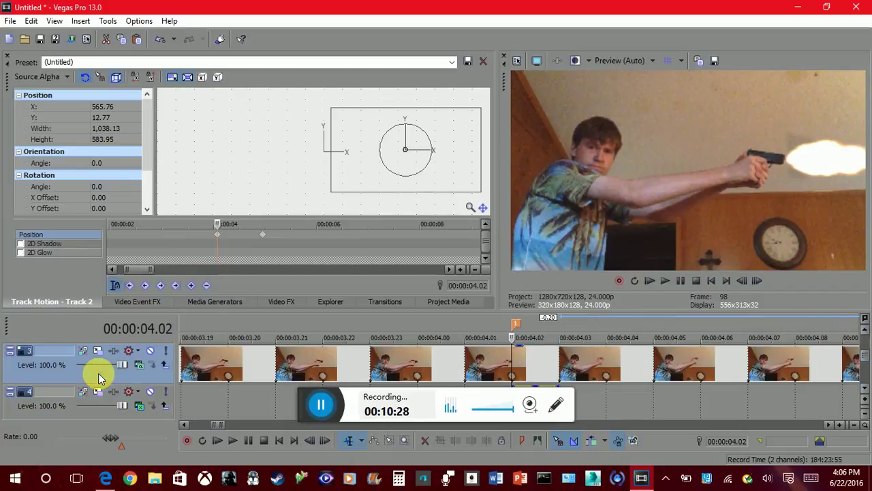
click(97, 412)
drag(96, 418, 96, 418)
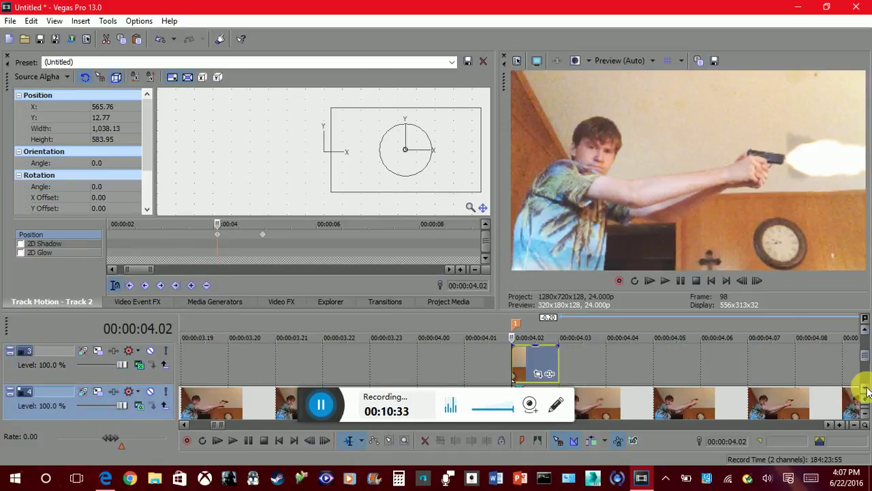
scroll(867, 391, down, 1)
scroll(865, 335, up, 2)
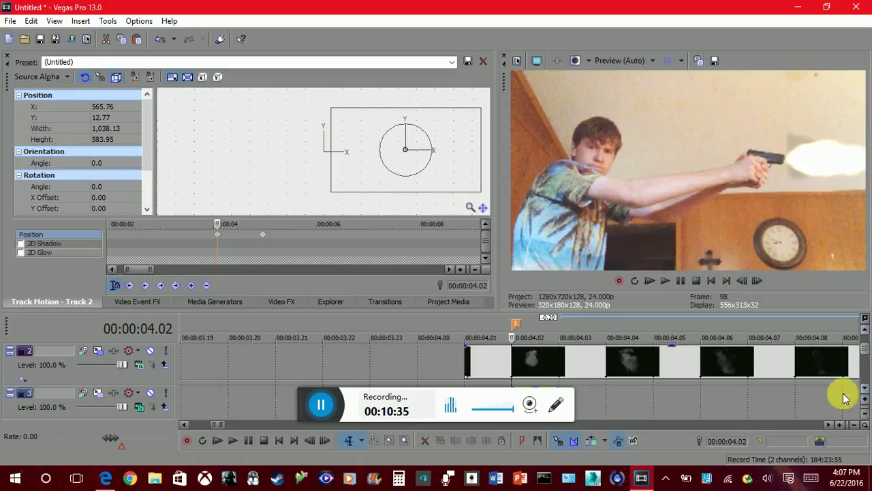
scroll(860, 389, down, 1)
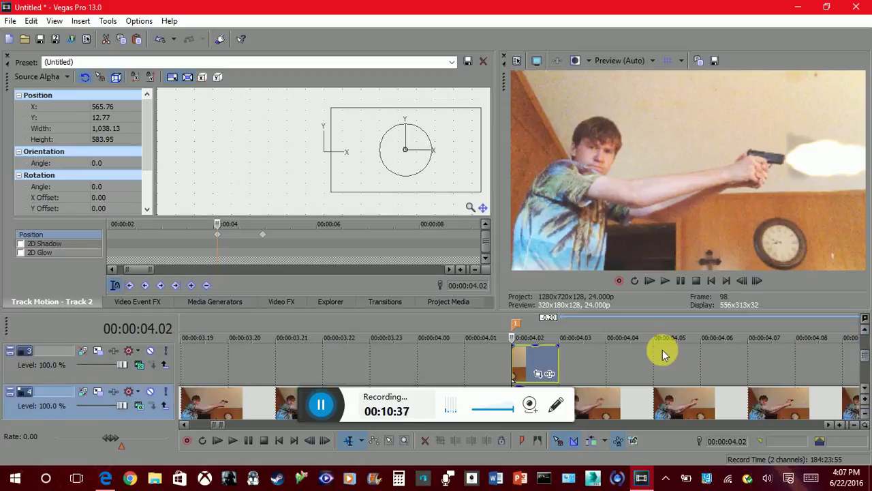
Open Pan/Crop for the one-frame footage piece at 00:00:04.02 on track 3 and enable its mask at the first frame
click(546, 378)
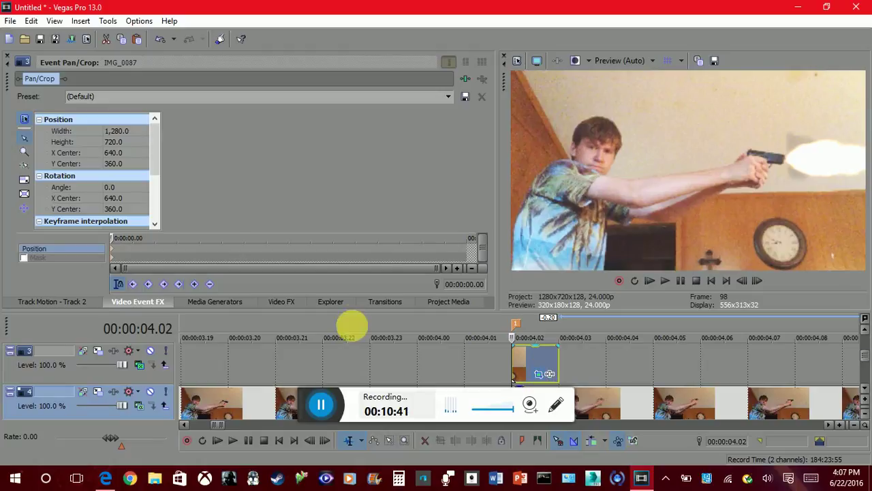
scroll(239, 190, down, 5)
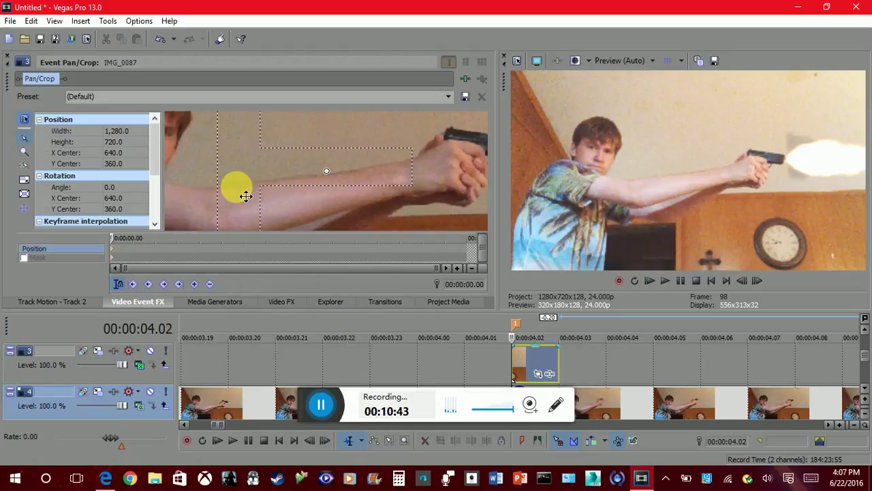
click(24, 257)
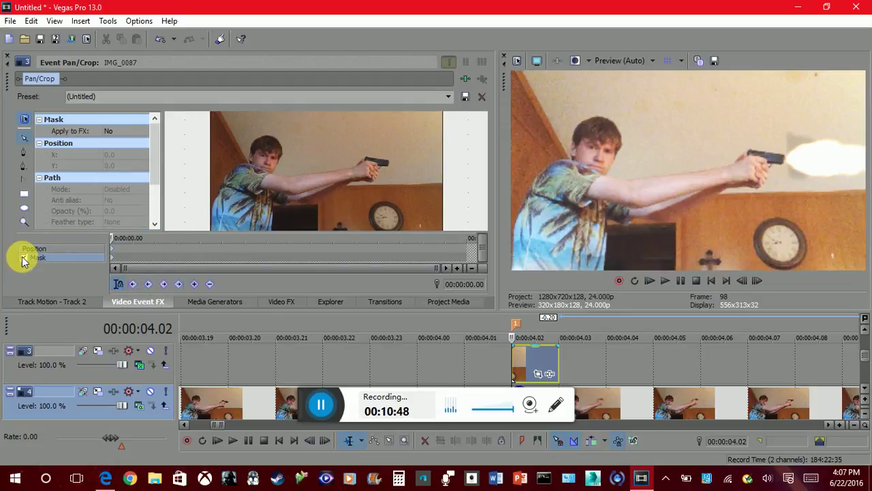
click(466, 256)
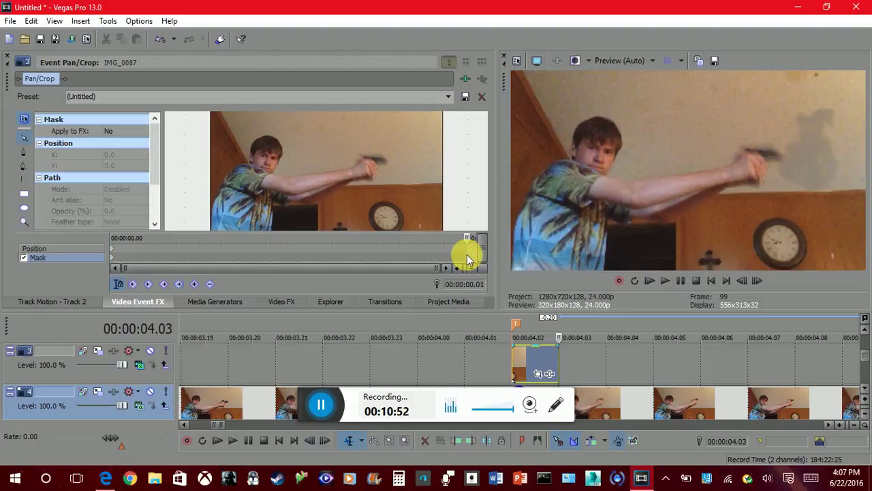
click(115, 258)
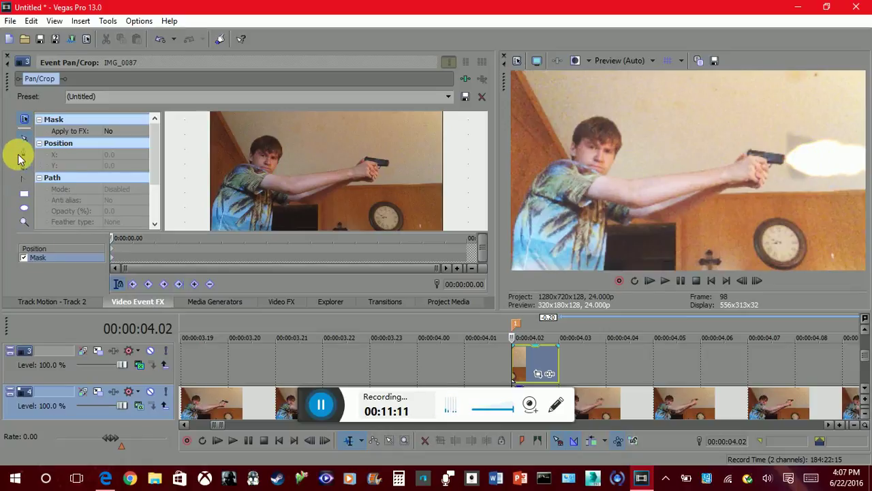
Draw a closed positive mask path around the gun and the hands holding it with the anchor creation tool
scroll(121, 175, down, 3)
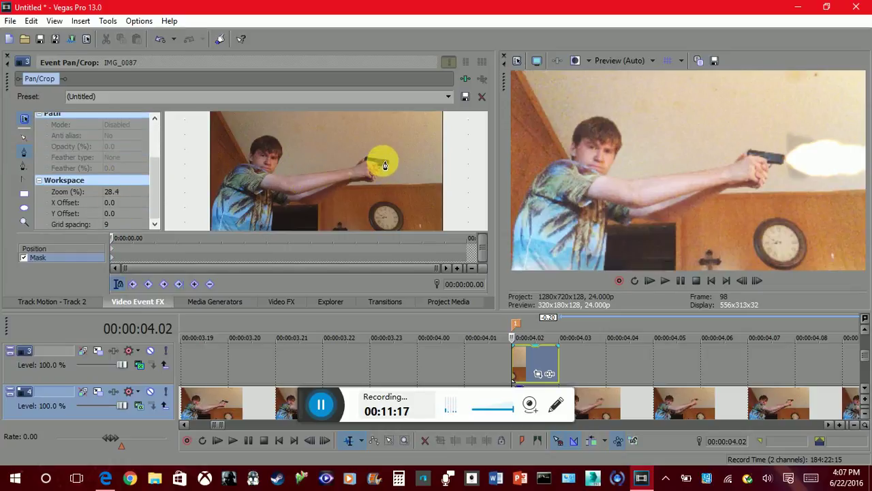
scroll(387, 164, up, 5)
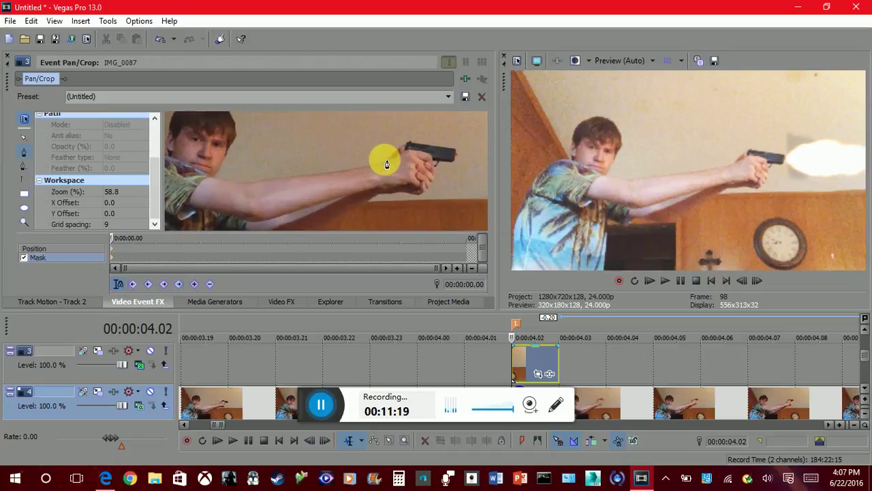
click(453, 149)
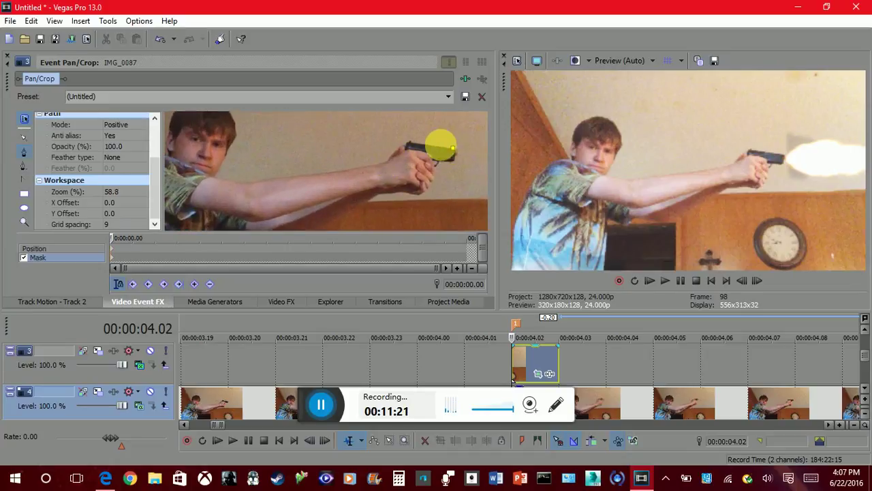
click(426, 144)
click(406, 140)
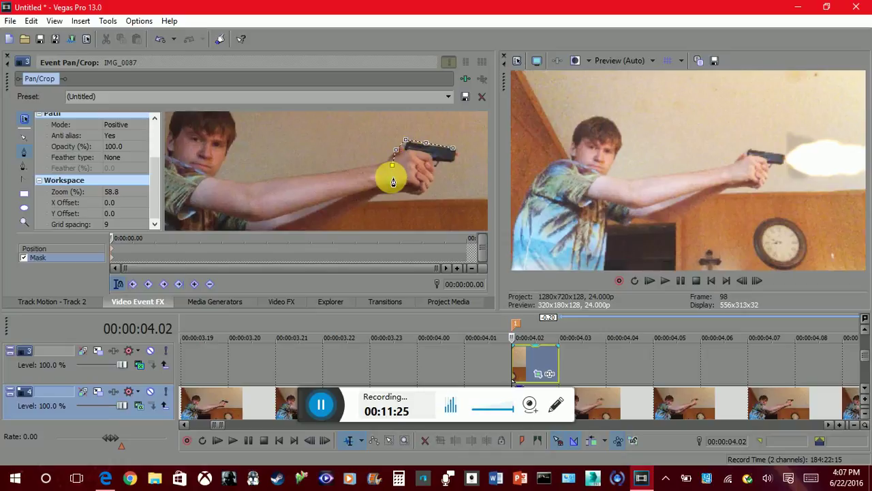
click(391, 179)
click(401, 188)
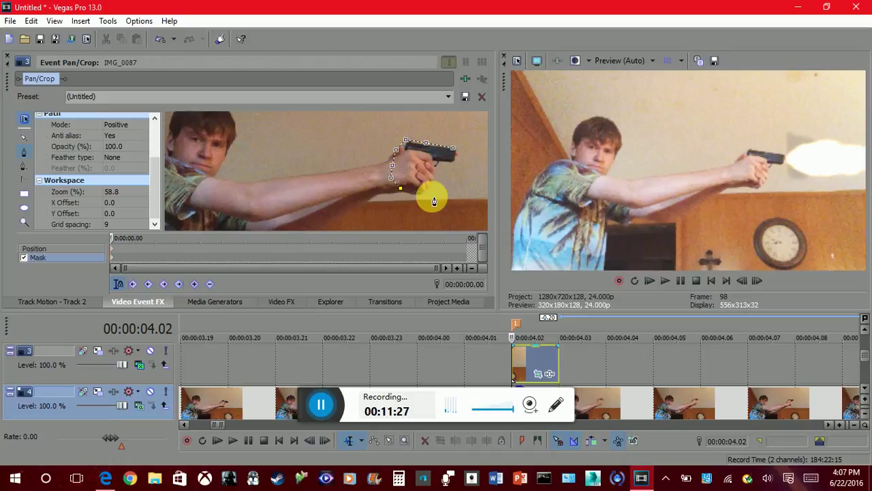
click(422, 194)
click(431, 167)
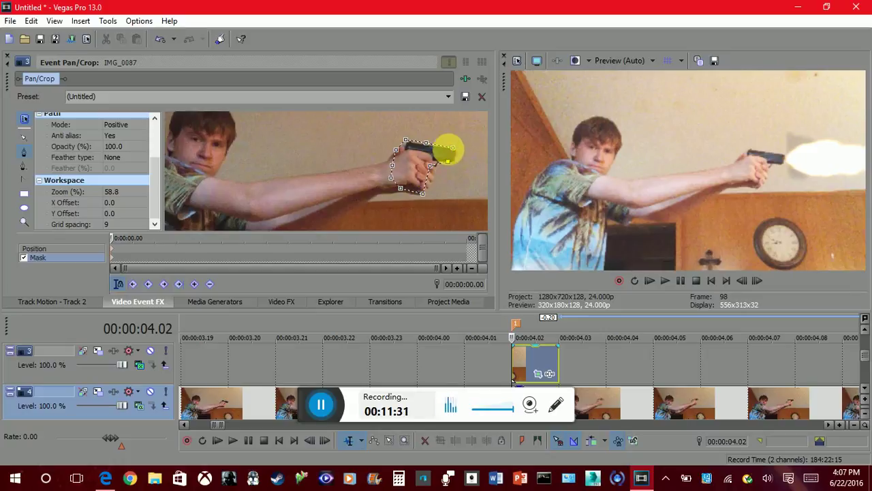
double_click(454, 149)
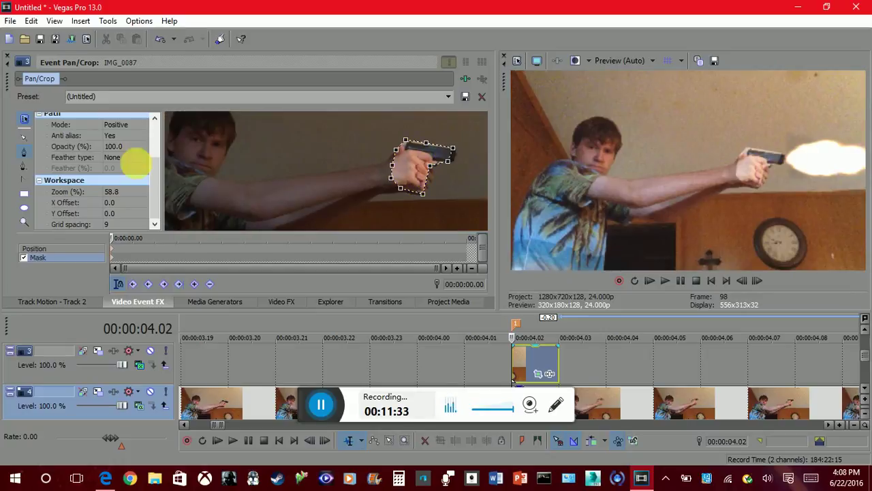
Adjust the mask's anchor points to follow the underside of the gun, the fingers and the rear of the slide more closely
click(24, 137)
scroll(229, 164, up, 6)
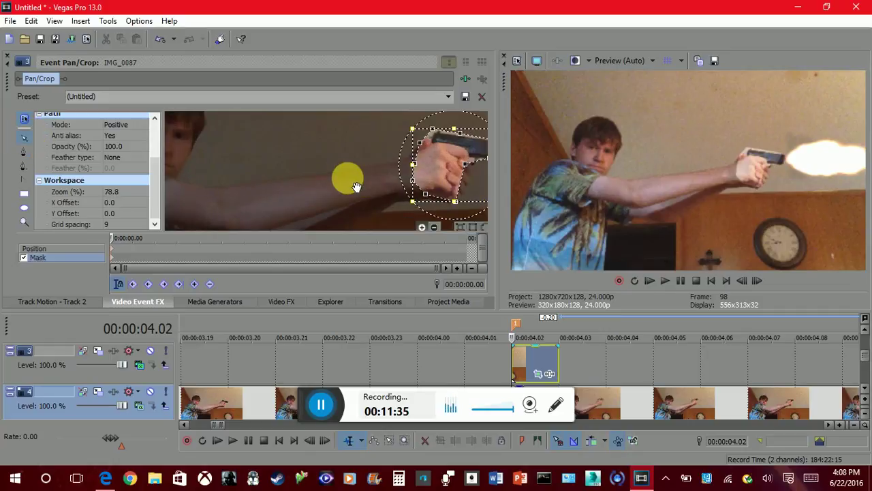
click(434, 220)
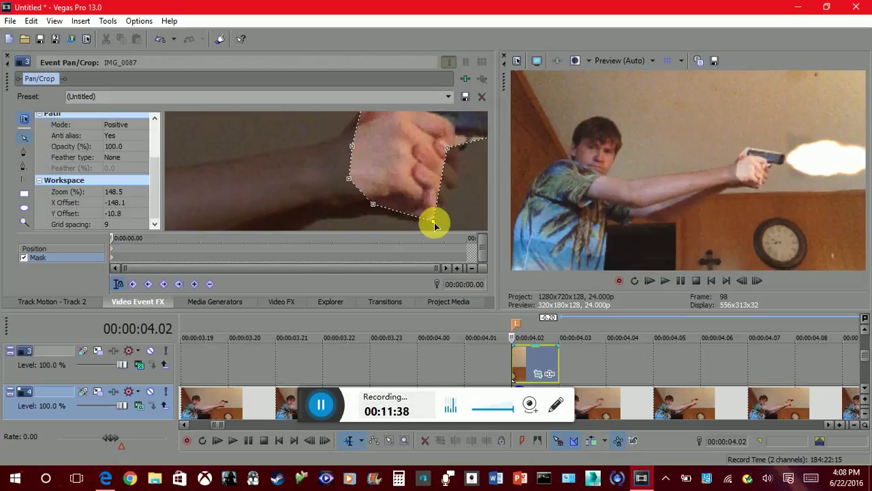
mouse_move(446, 148)
mouse_down()
mouse_move(473, 186)
mouse_move(403, 186)
mouse_move(417, 152)
mouse_move(441, 154)
mouse_up()
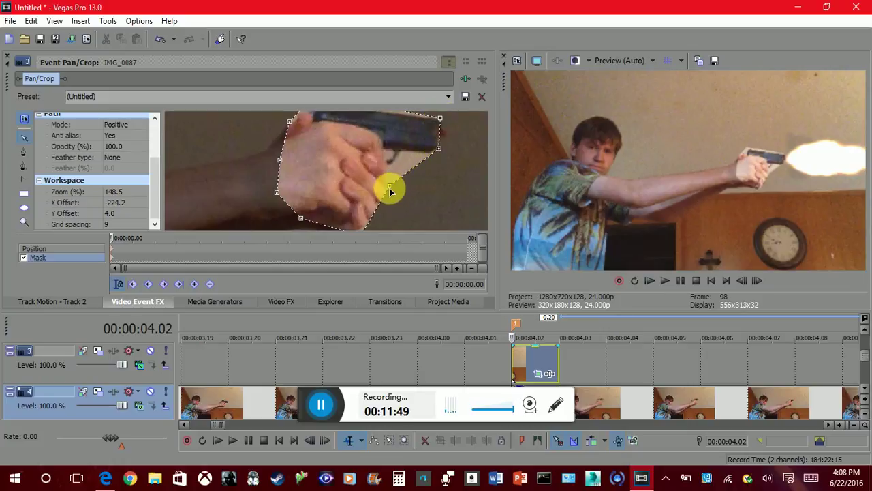
drag(391, 187, 389, 169)
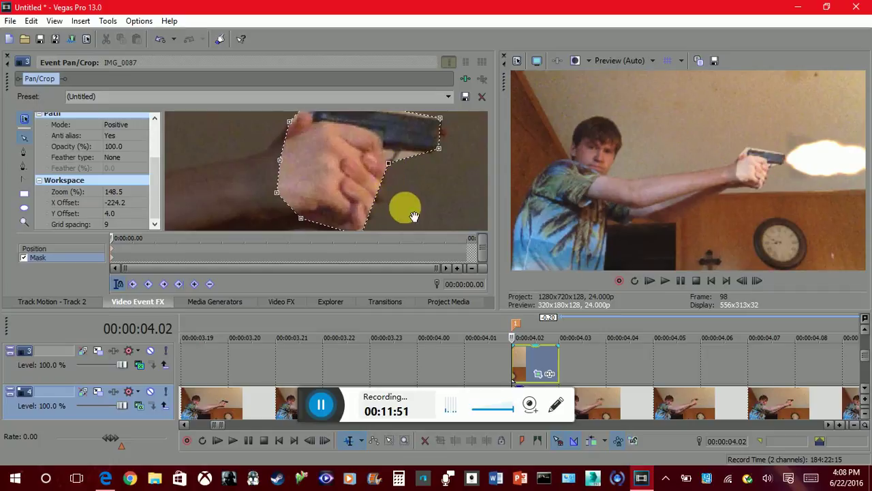
drag(403, 208, 407, 182)
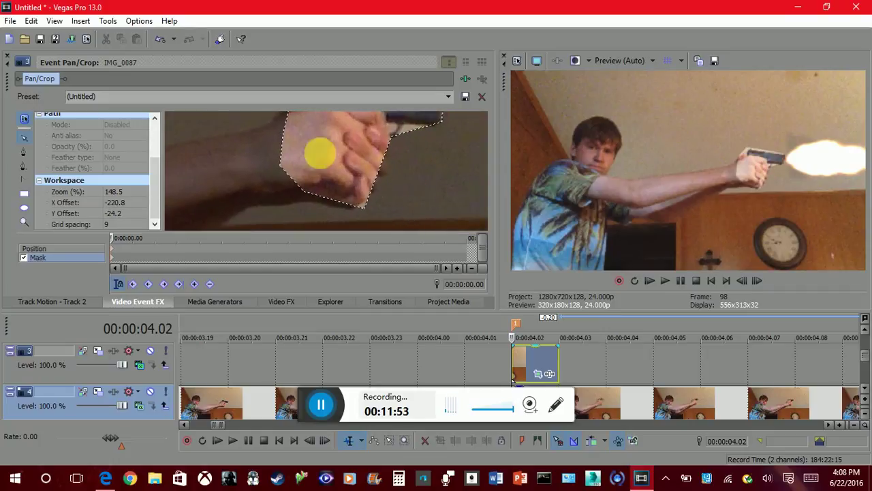
drag(205, 161, 195, 214)
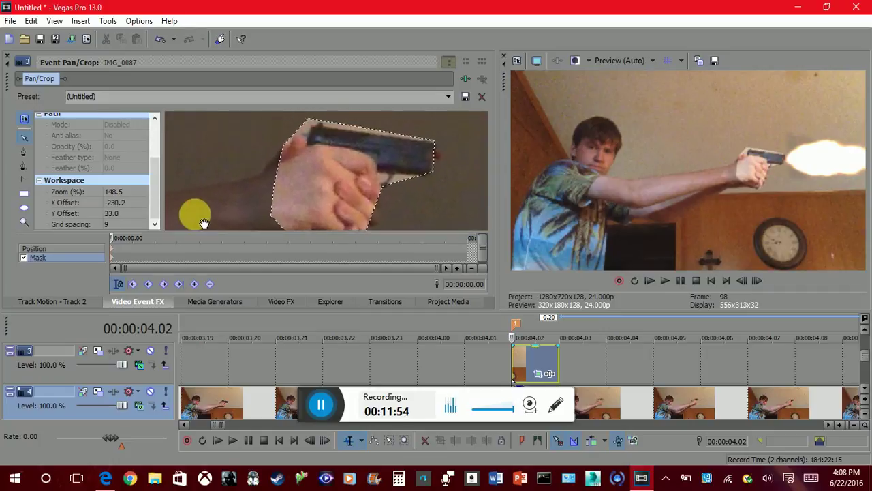
click(308, 130)
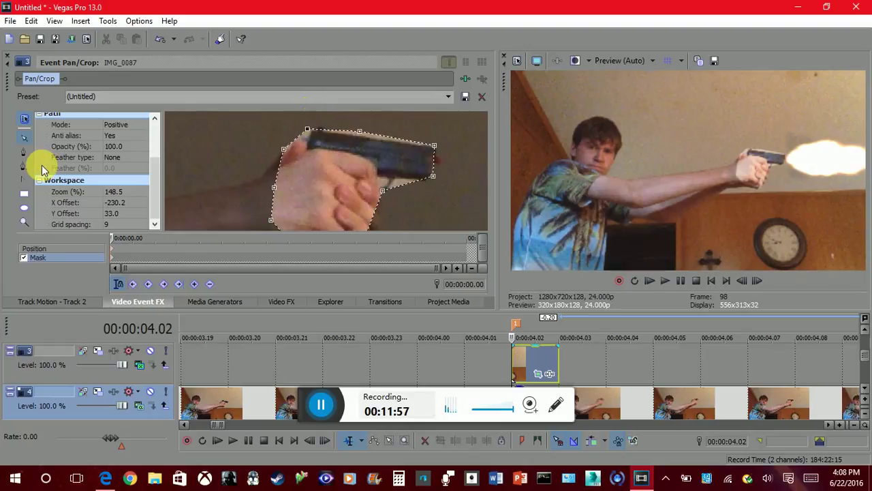
Set the gun mask's feather type to Both and its feather to 4.0%
click(127, 158)
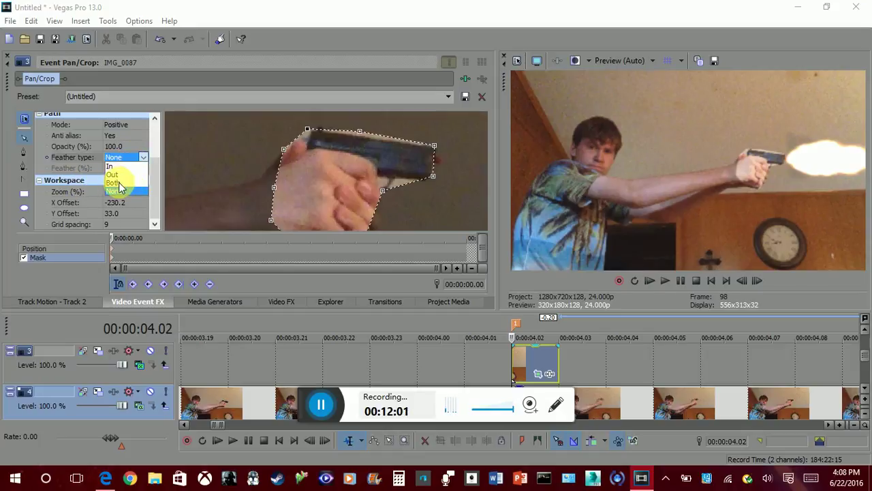
click(113, 182)
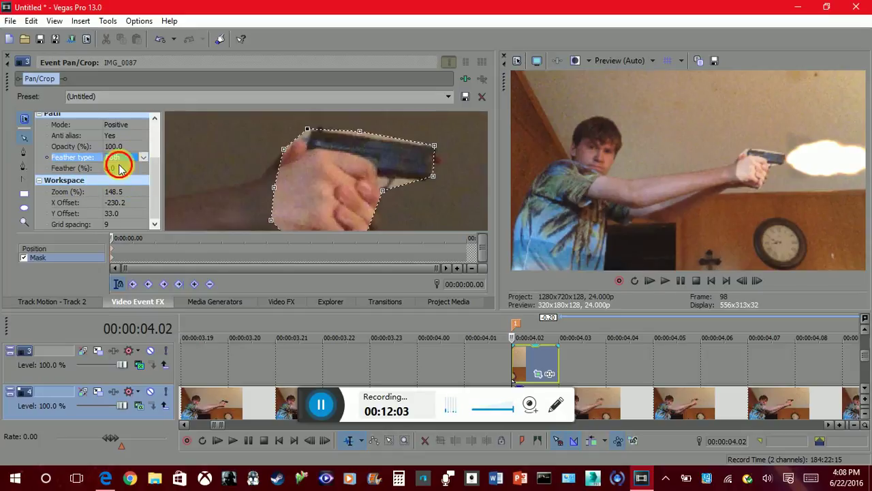
click(119, 169)
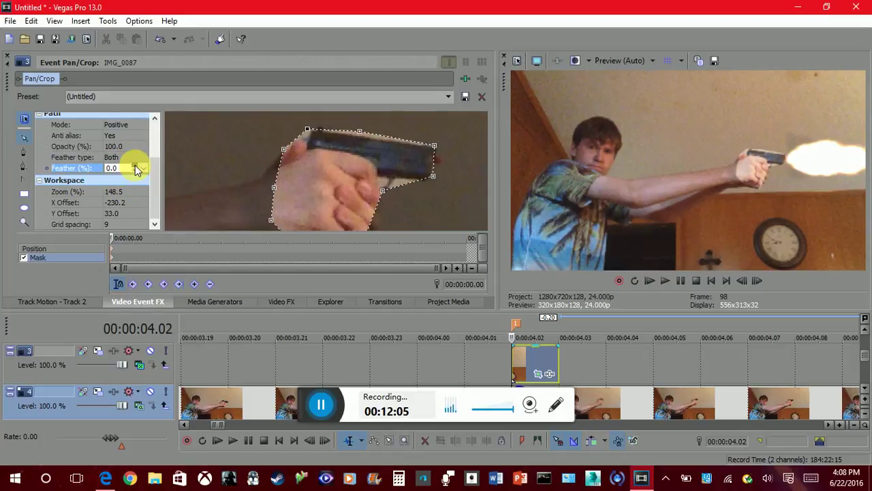
click(136, 166)
click(136, 166)
click(136, 166)
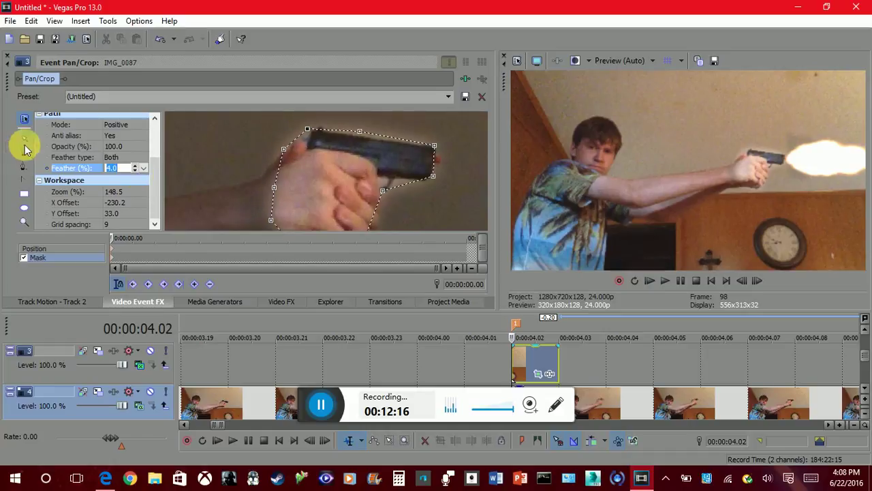
Try to edit the feather type and amount for a new mask path beside the gun's muzzle
click(230, 183)
drag(51, 160, 47, 160)
drag(264, 196, 182, 203)
scroll(324, 165, down, 5)
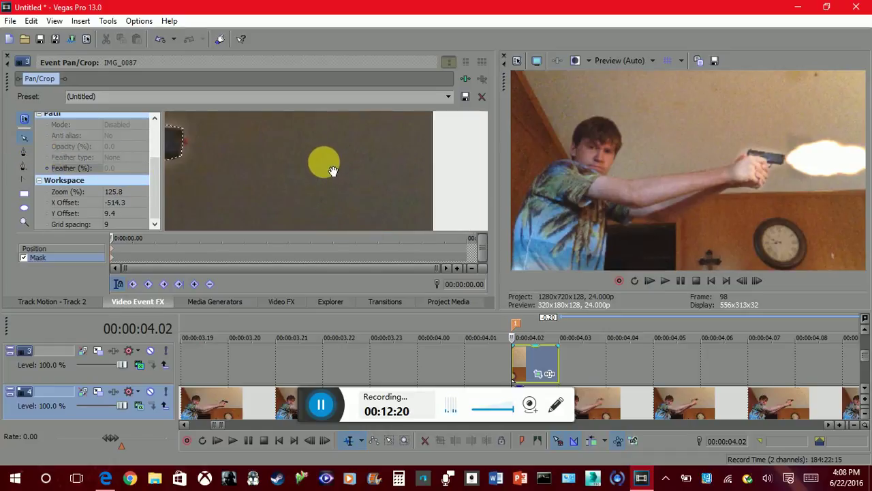
drag(292, 202, 301, 207)
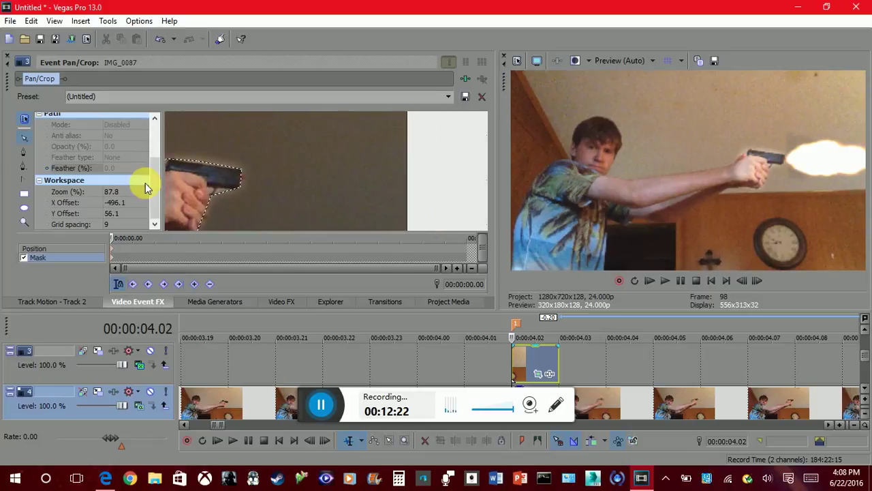
click(111, 167)
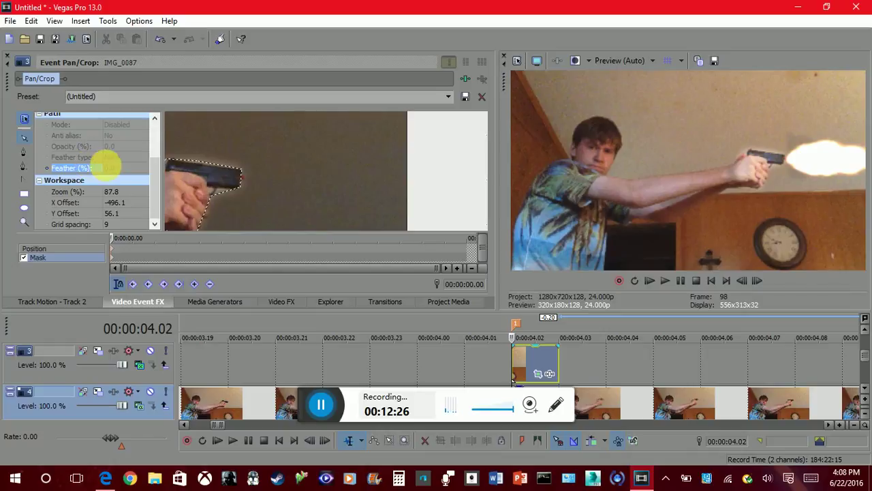
click(24, 151)
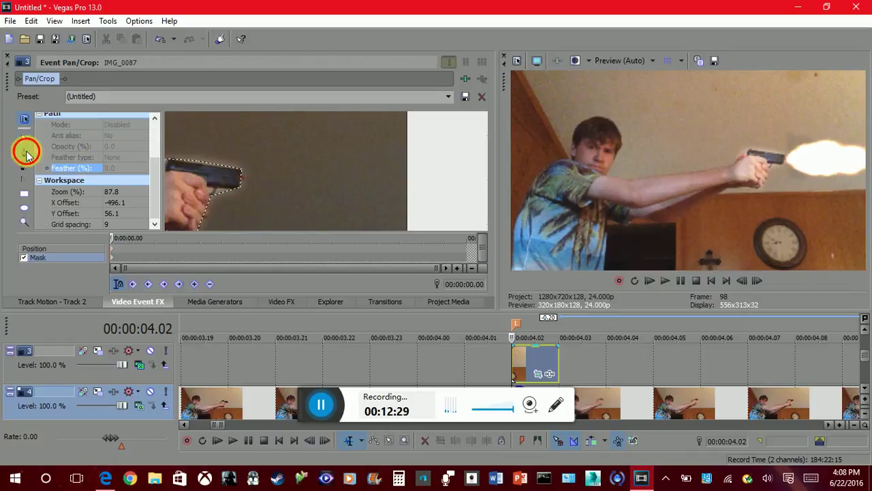
scroll(118, 176, up, 1)
scroll(118, 176, down, 1)
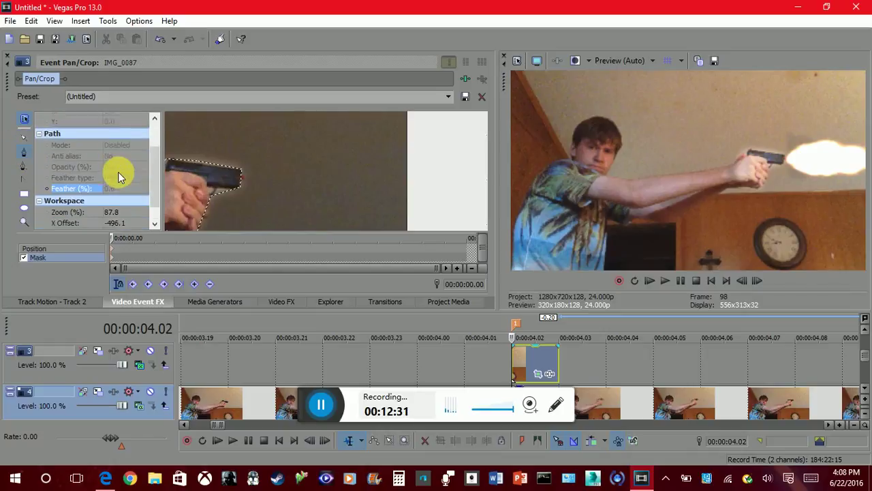
scroll(118, 171, up, 1)
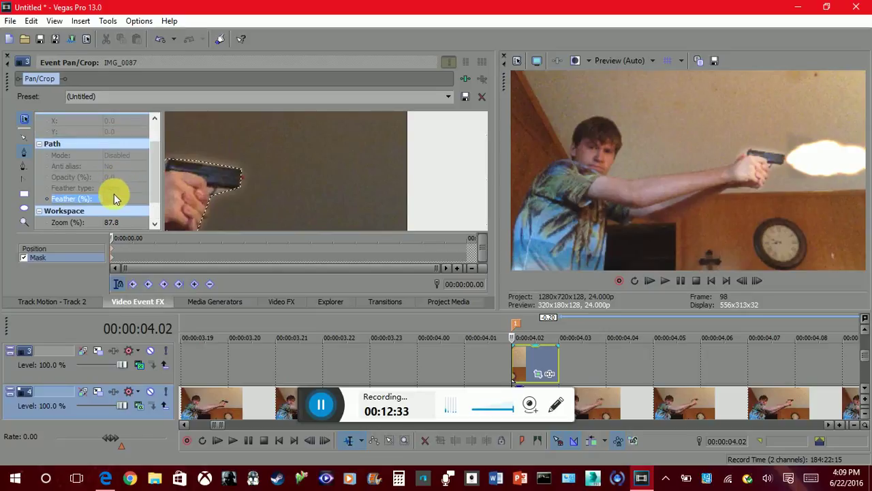
click(131, 189)
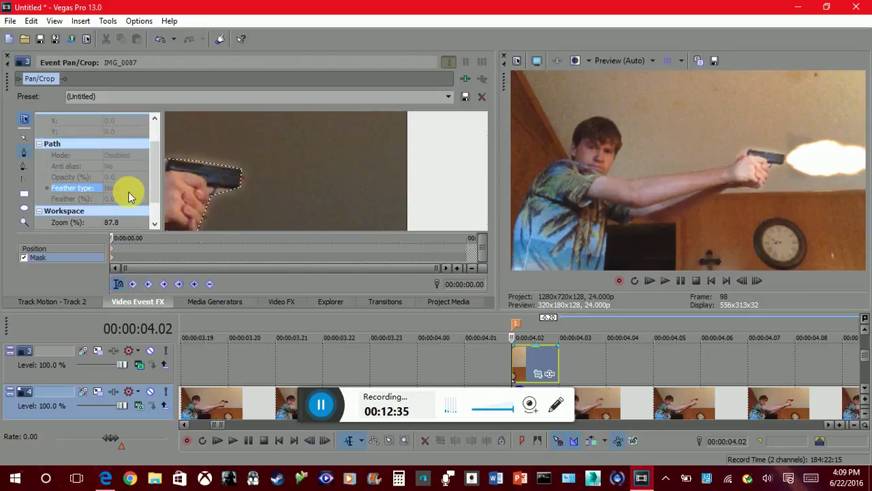
click(124, 199)
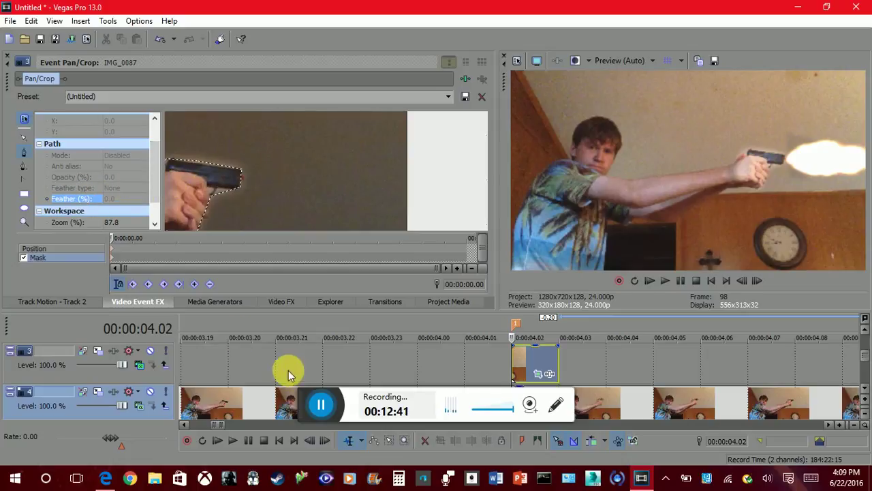
click(316, 403)
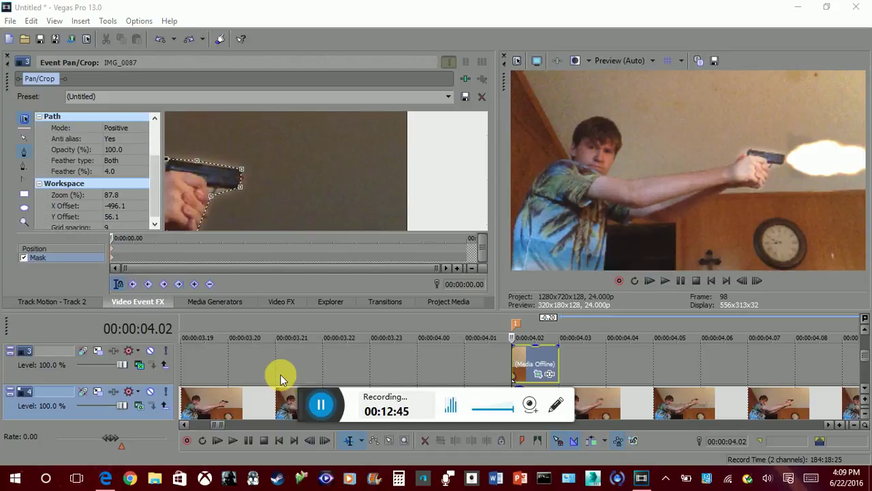
Try to draw a mask path around the muzzle flash area in front of the gun with the anchor creation tool
click(23, 154)
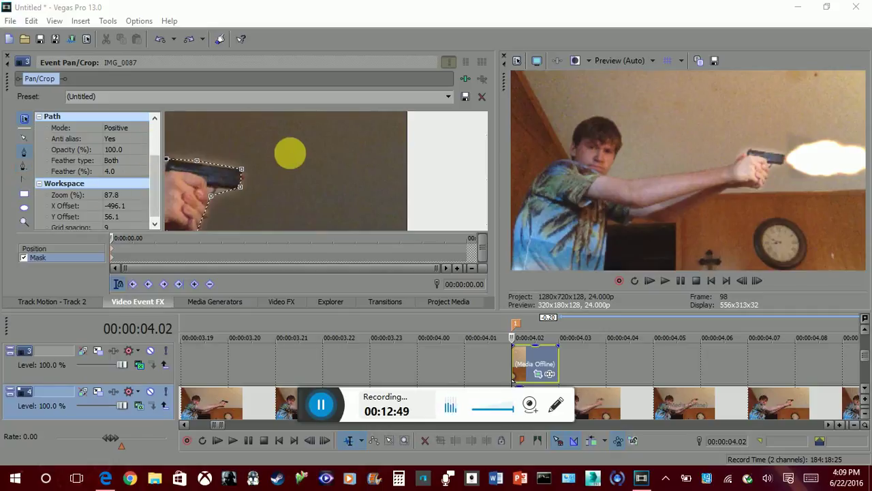
click(250, 161)
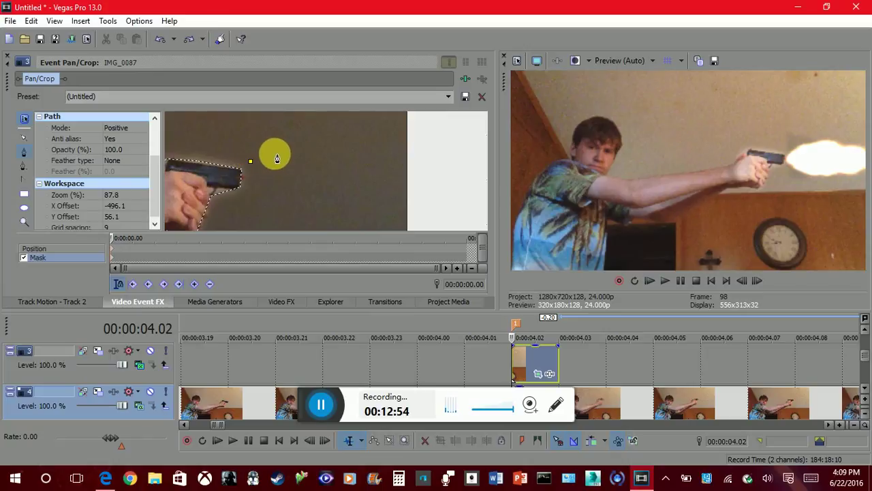
click(280, 153)
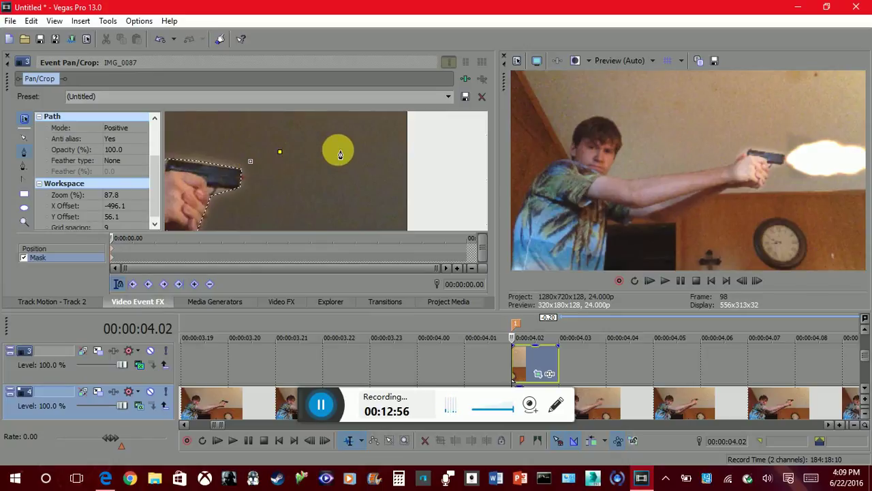
click(406, 156)
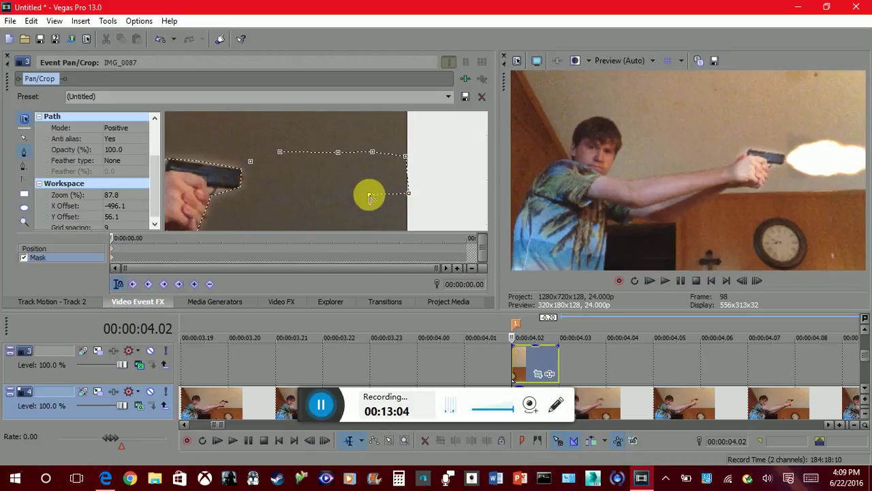
click(345, 193)
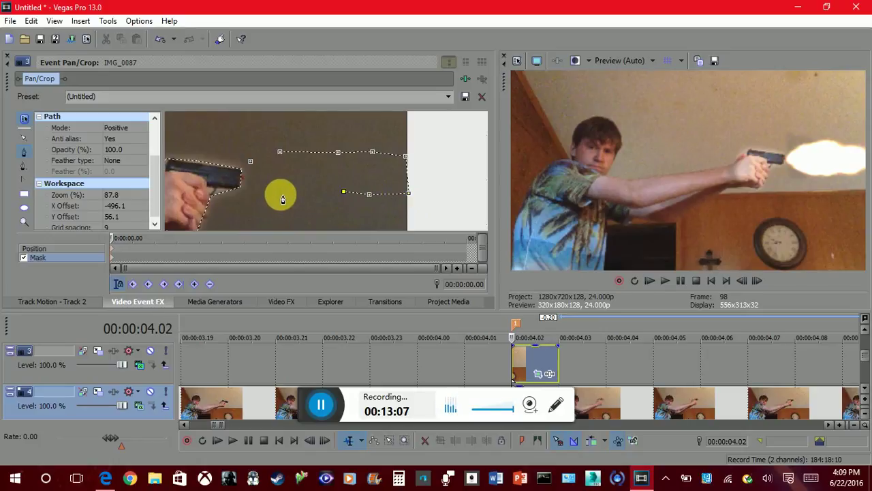
click(280, 195)
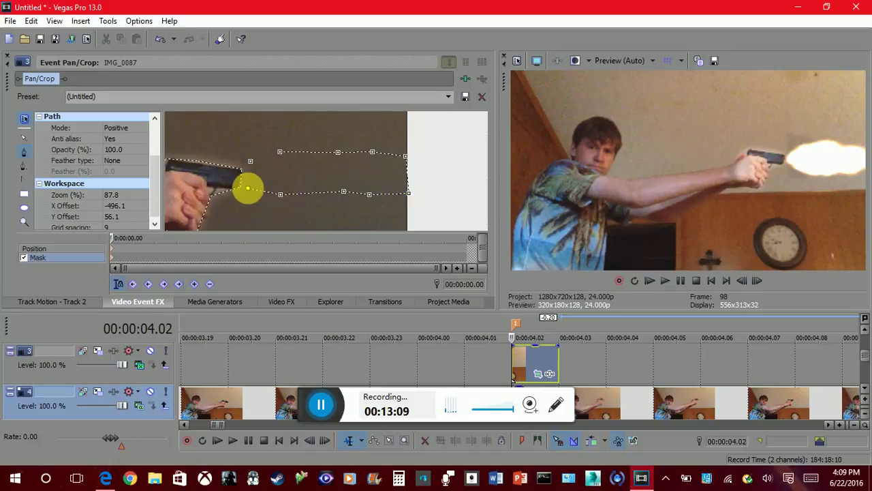
click(251, 162)
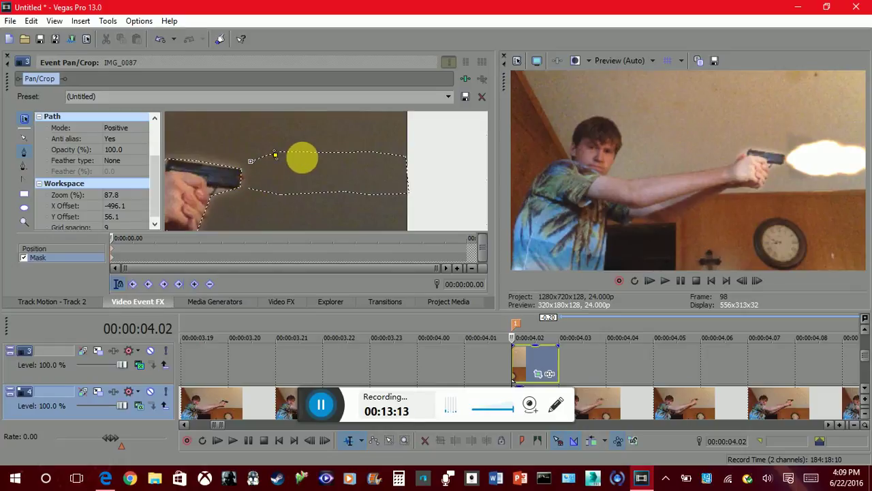
Try deleting all of the mask's paths to remove the open flash path, and undo the deletion
right_click(302, 161)
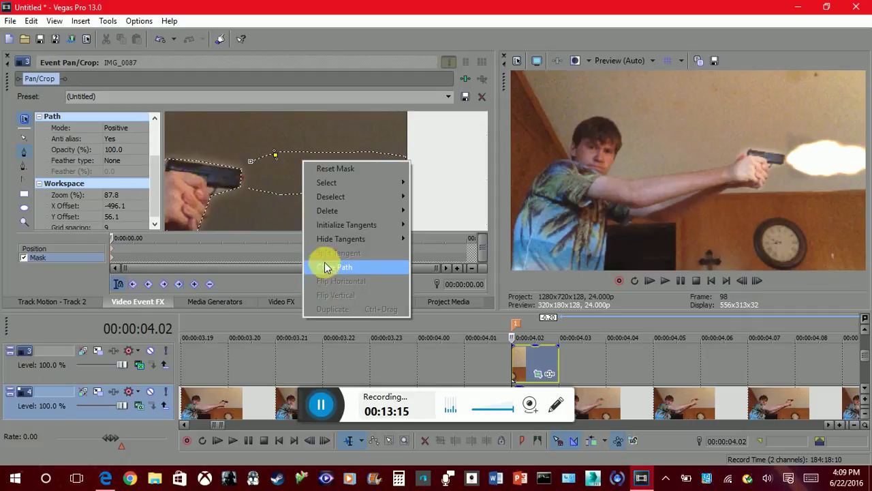
click(283, 150)
right_click(305, 154)
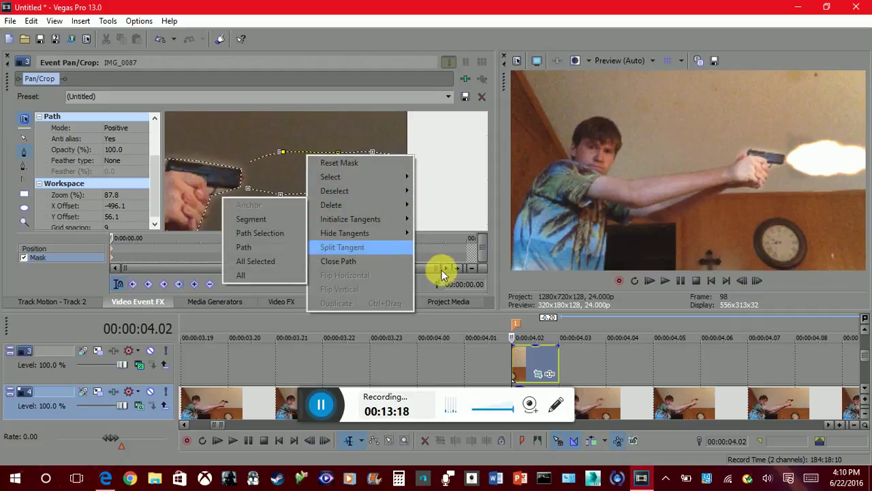
click(259, 273)
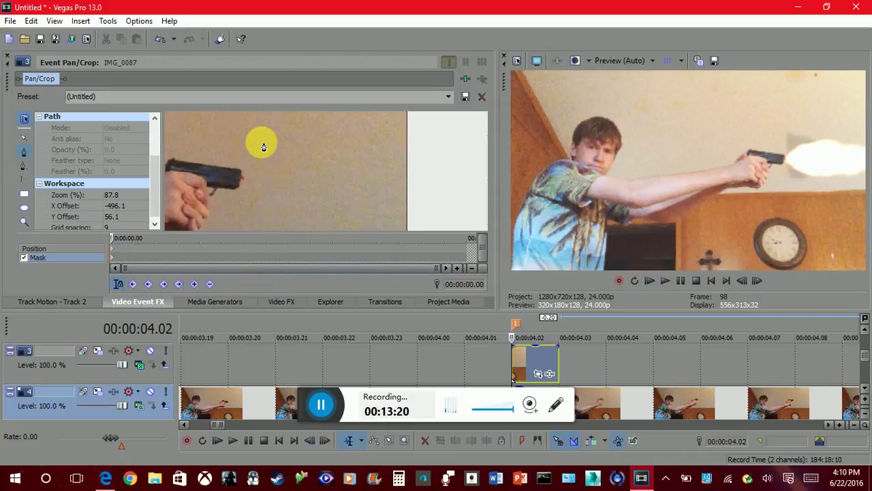
click(160, 39)
click(157, 39)
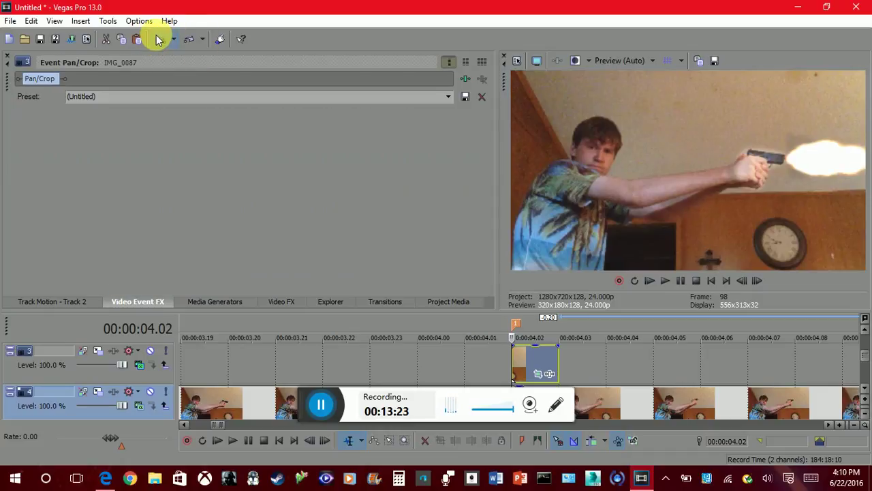
click(157, 39)
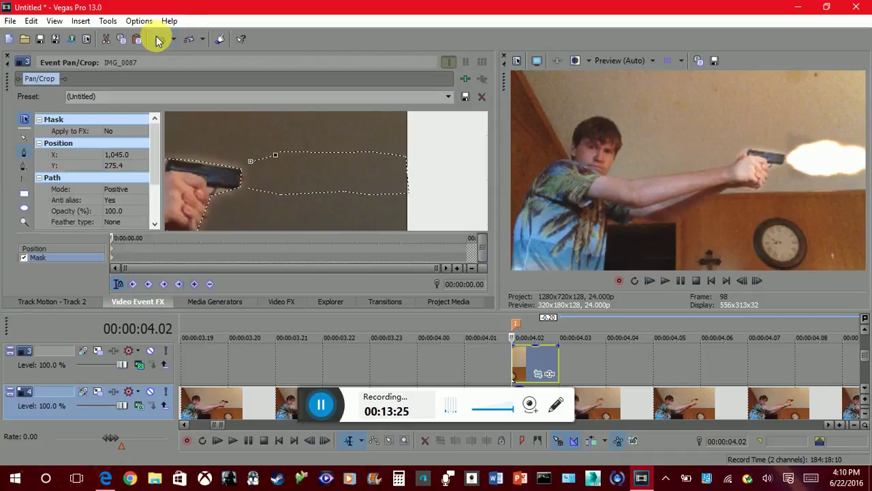
Delete the open mask path in front of the muzzle together with its remaining anchor points, keeping the gun mask
right_click(297, 158)
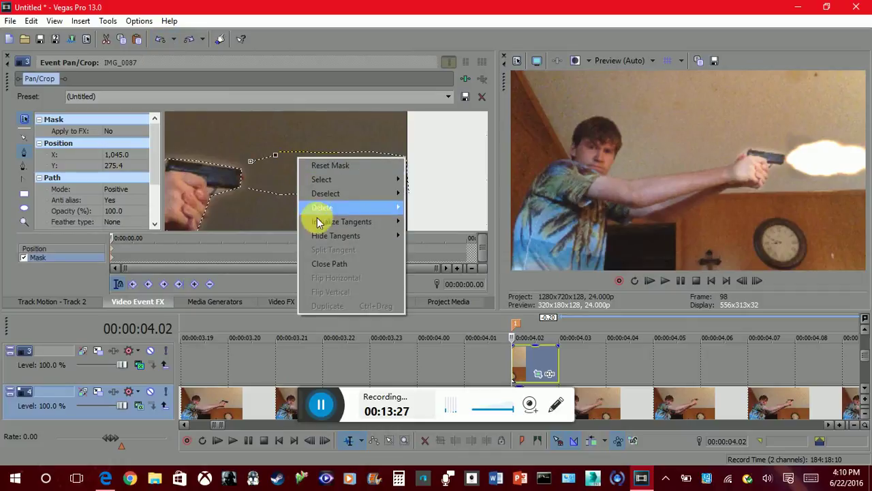
mouse_move(321, 204)
click(257, 278)
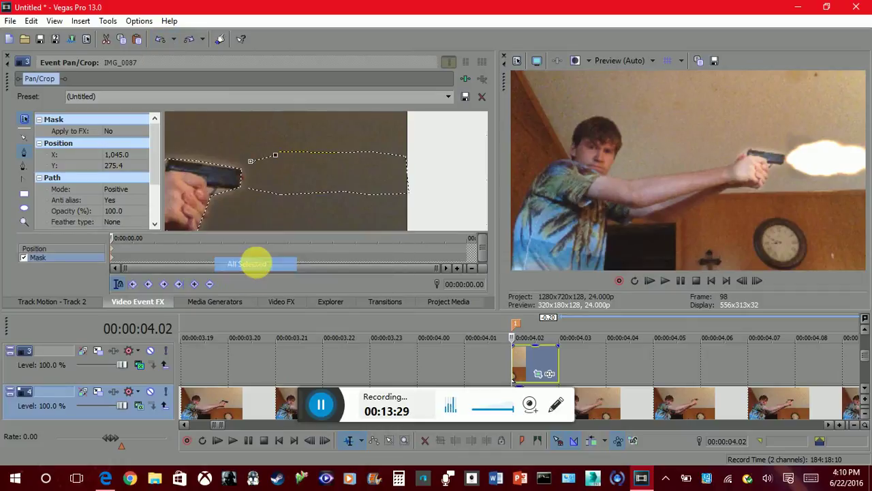
key(Delete)
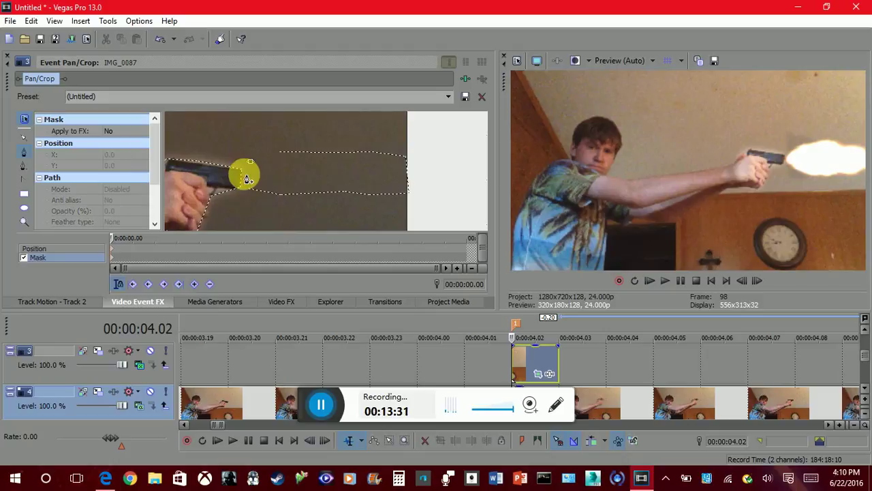
right_click(291, 154)
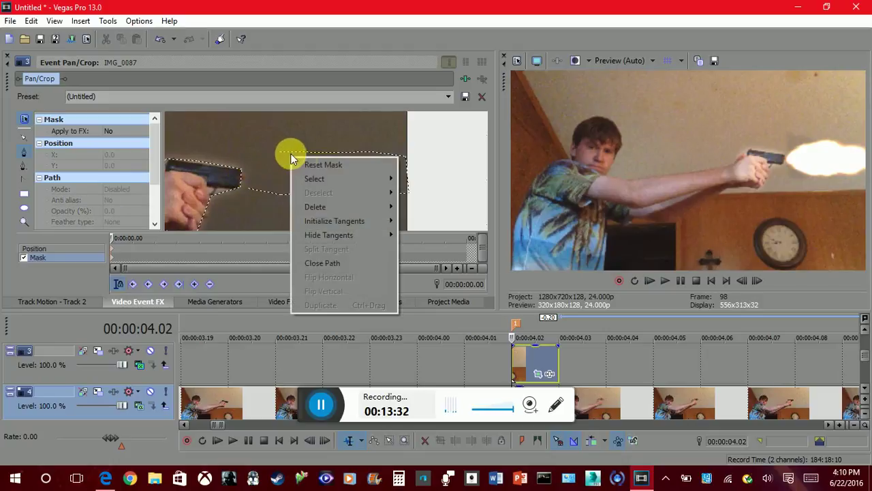
click(23, 135)
click(303, 154)
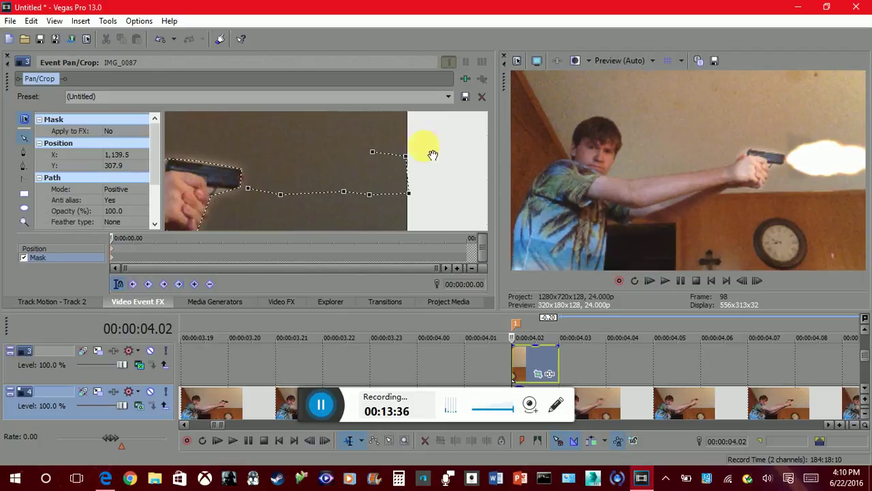
double_click(407, 159)
key(Delete)
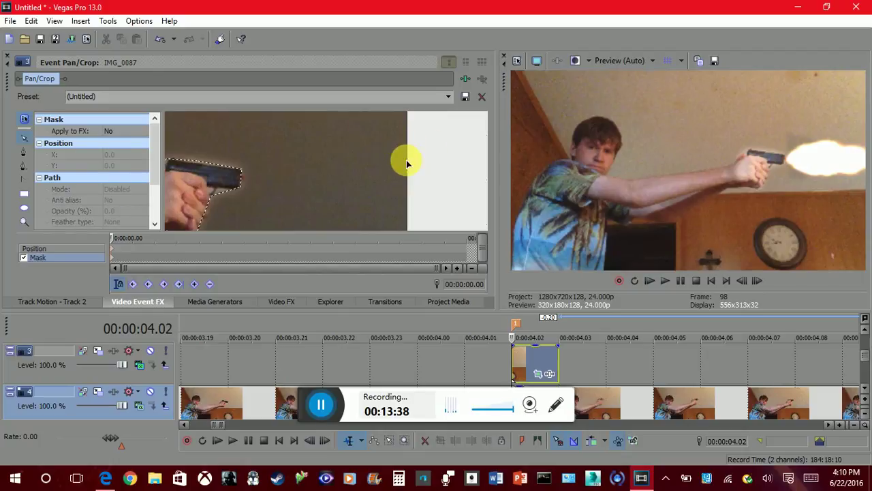
Draw a closed positive mask path around the muzzle flash area, from the gun's muzzle to just past the frame edge
click(23, 151)
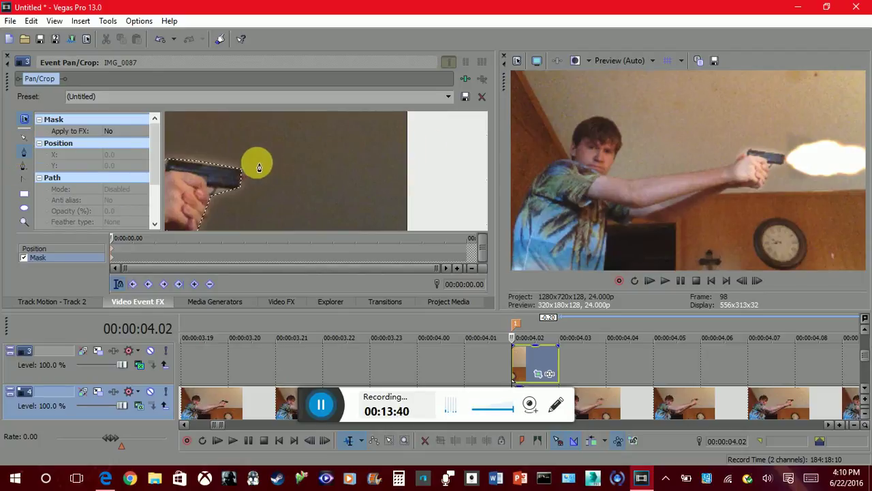
click(251, 162)
click(278, 147)
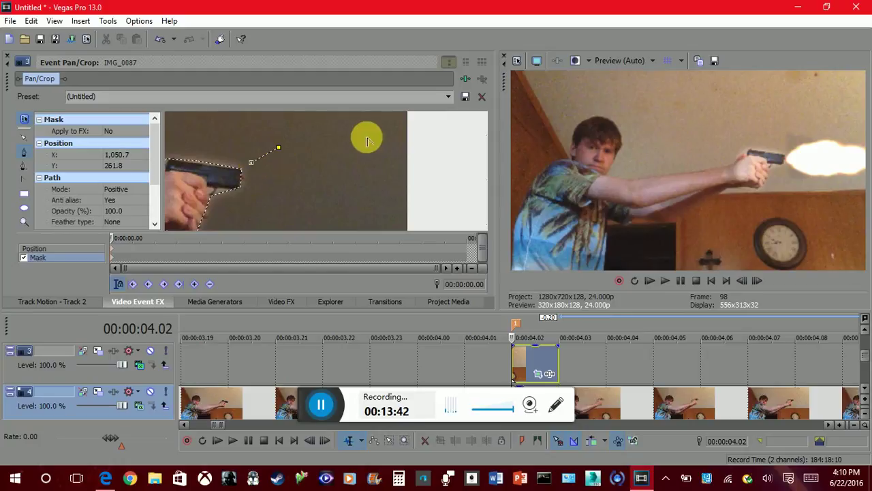
click(325, 143)
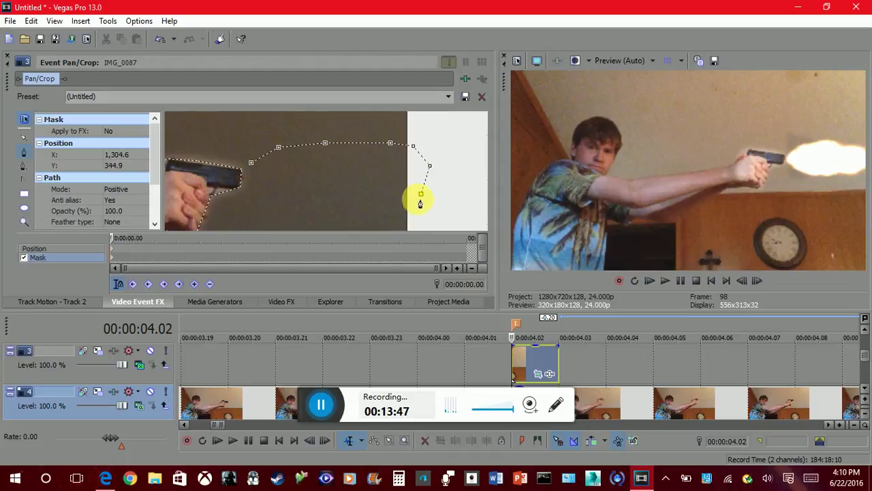
click(398, 203)
click(338, 210)
click(276, 209)
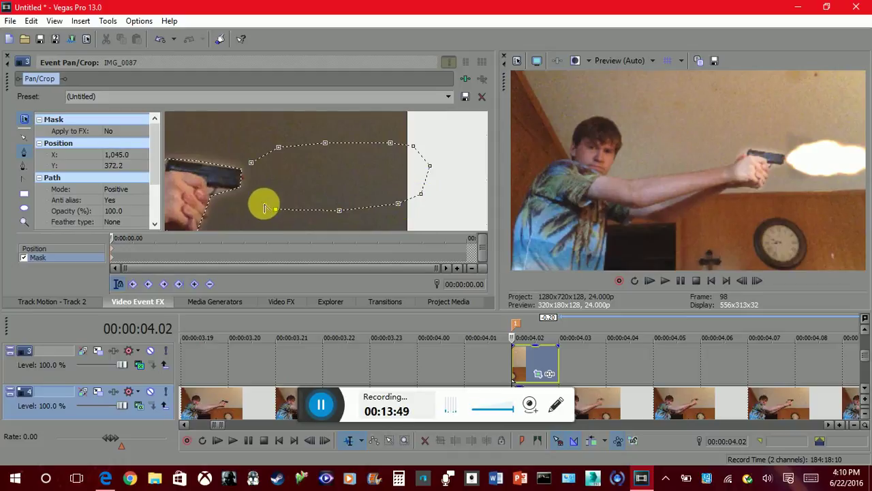
click(255, 197)
click(251, 164)
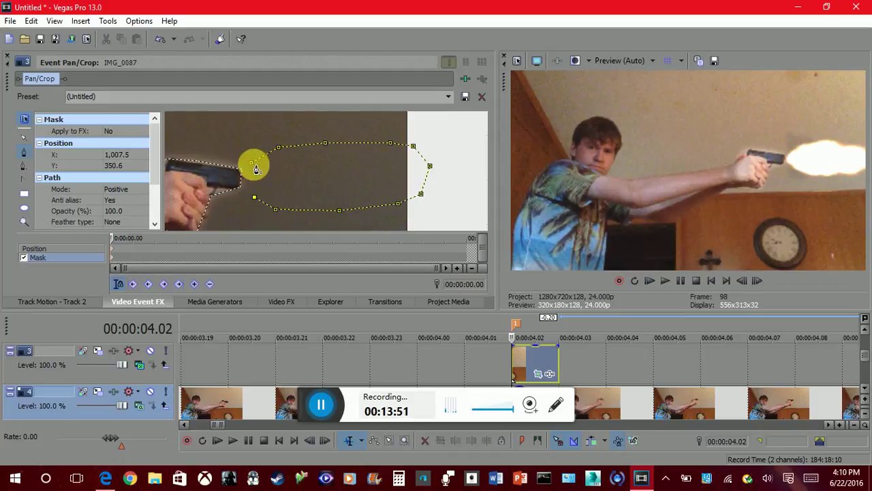
Adjust the flash mask's anchor points outward above and below the flash and closer to the muzzle to enlarge the masked area
click(116, 160)
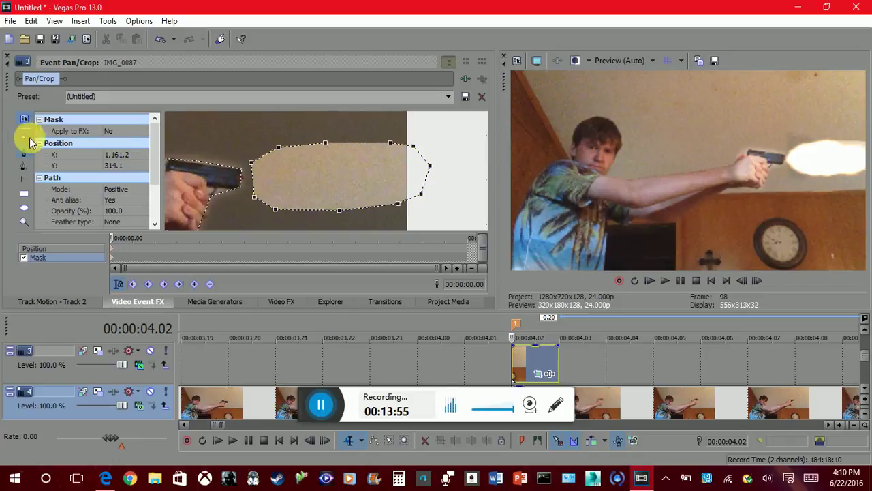
click(175, 126)
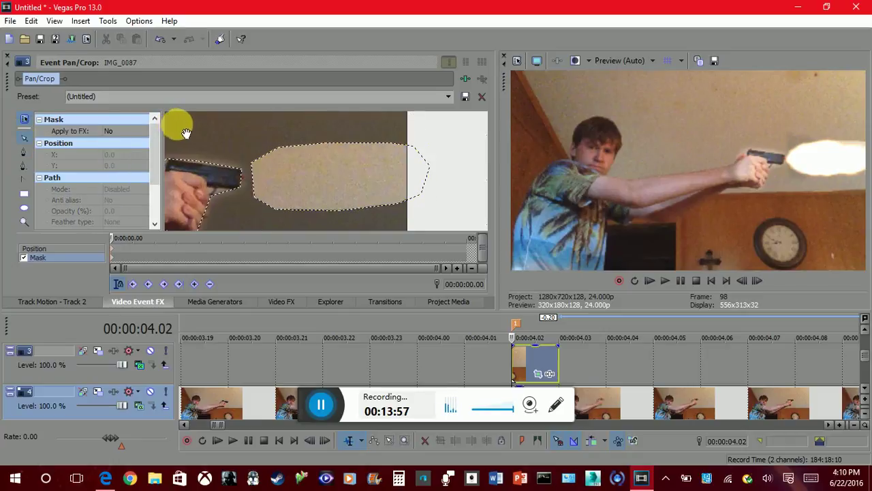
click(253, 163)
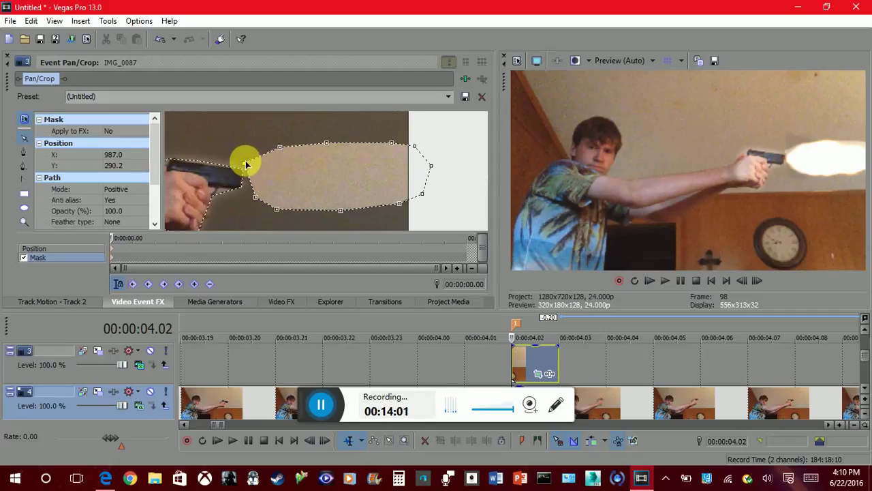
click(245, 164)
drag(278, 148, 276, 136)
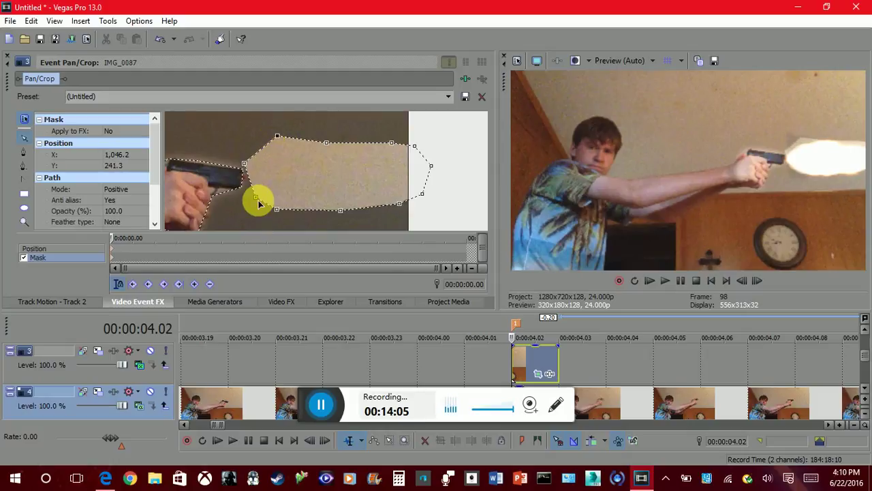
drag(257, 199, 276, 218)
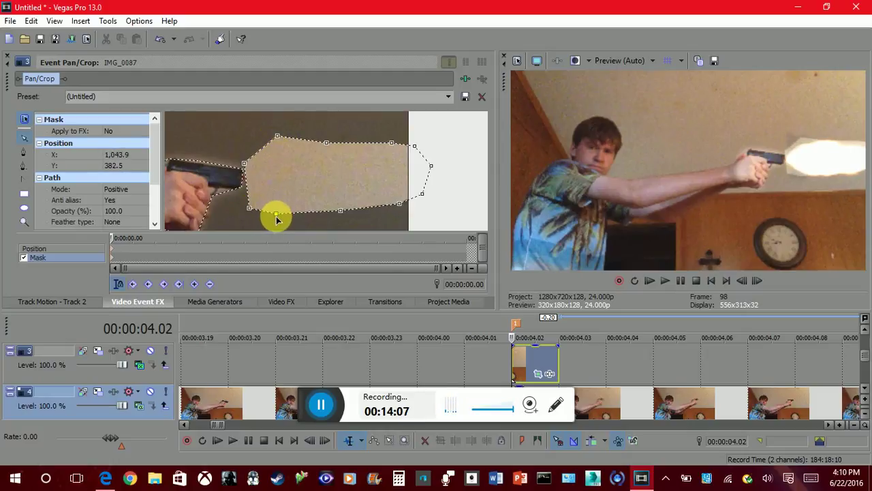
click(338, 222)
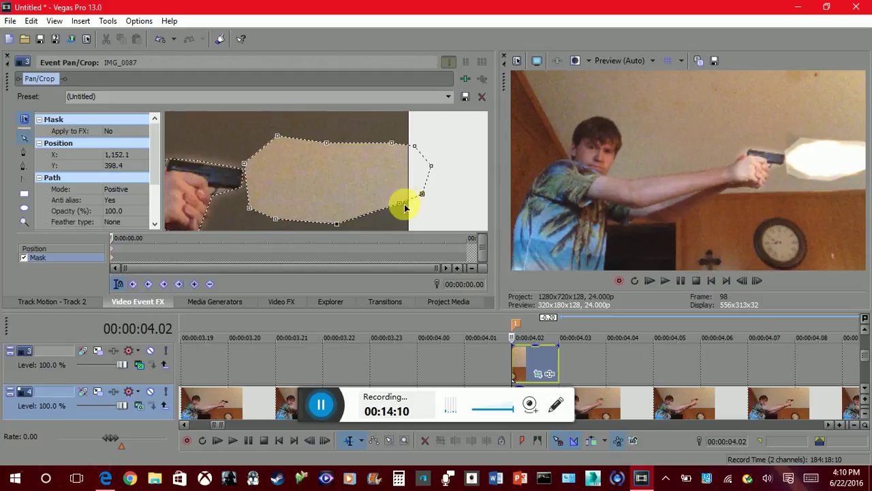
drag(402, 207, 399, 216)
click(424, 195)
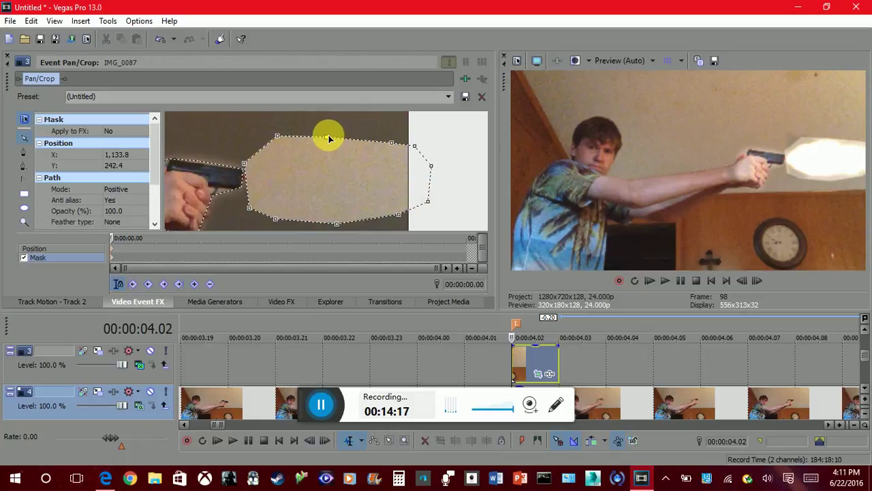
drag(330, 139, 327, 128)
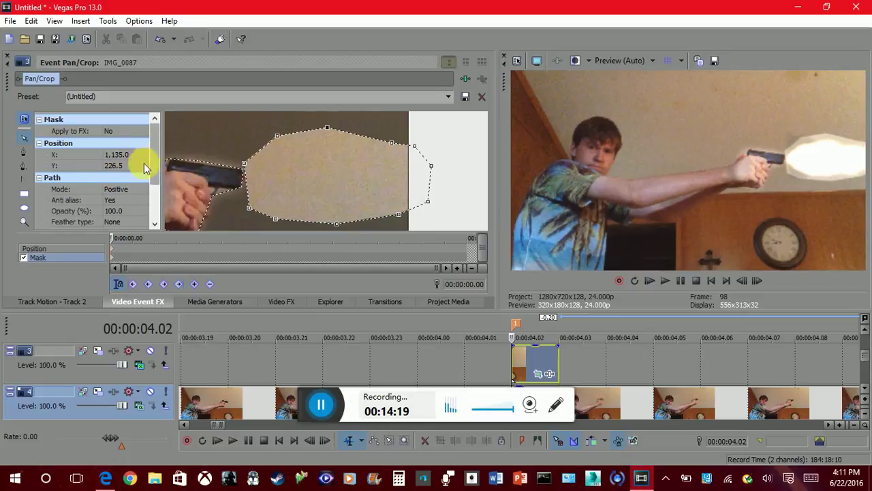
Set the flash mask's feather type to Both and its feather to 10.0%
scroll(144, 167, down, 1)
click(114, 212)
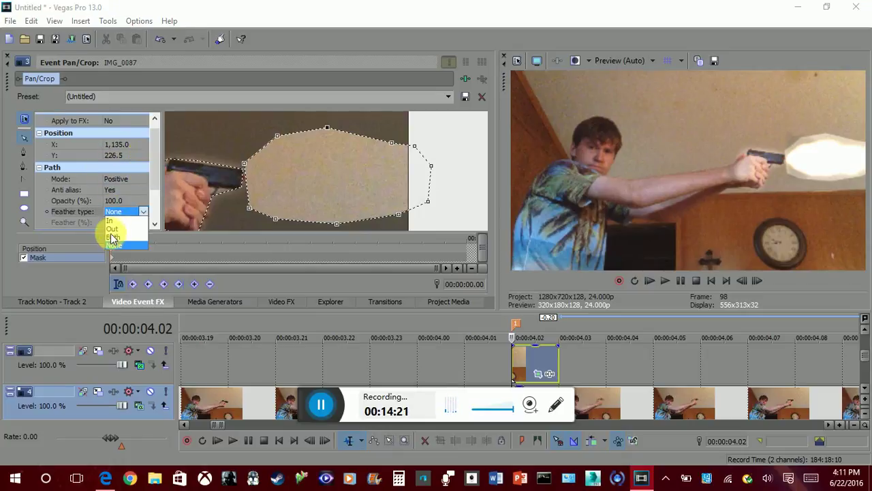
click(112, 239)
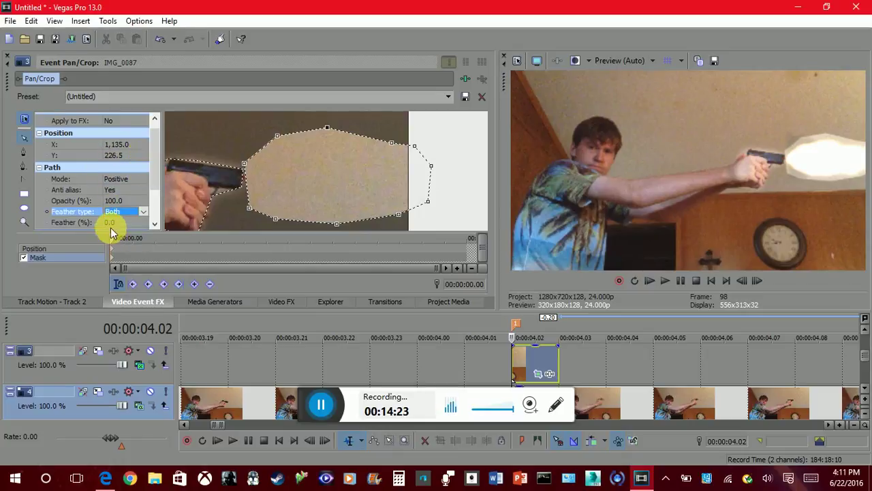
click(119, 223)
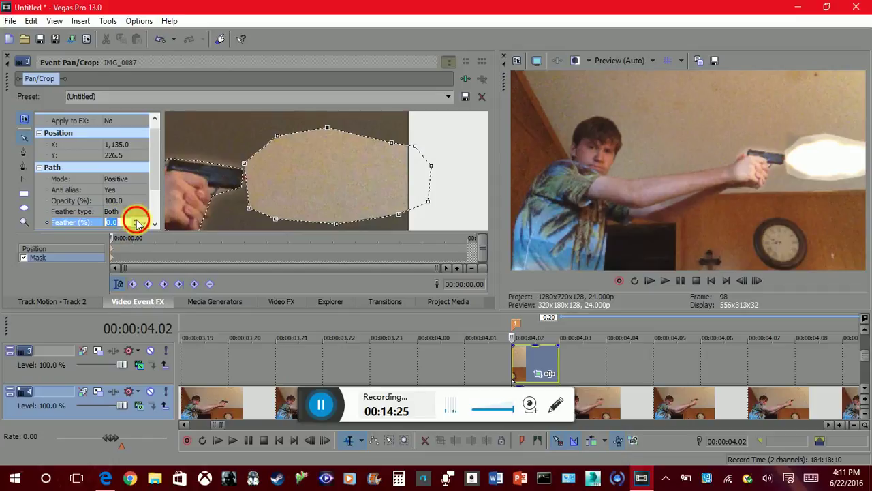
click(137, 221)
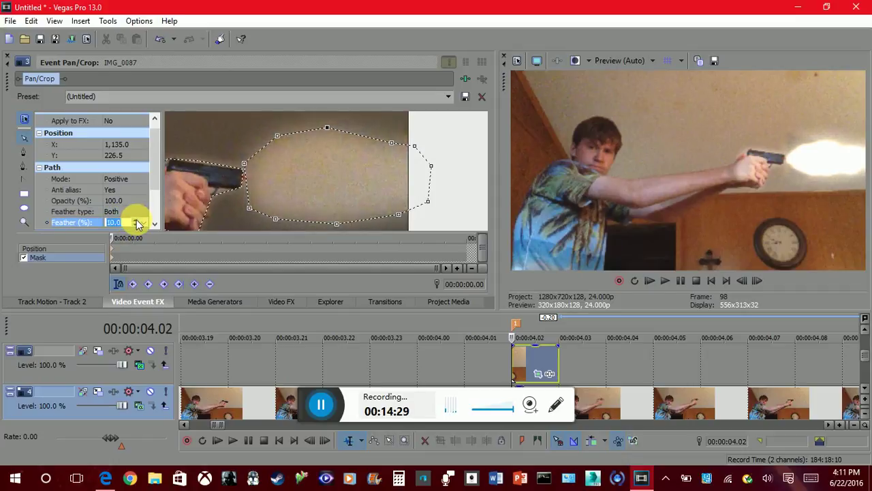
Increase the flash mask's feather to 13.0%
click(138, 224)
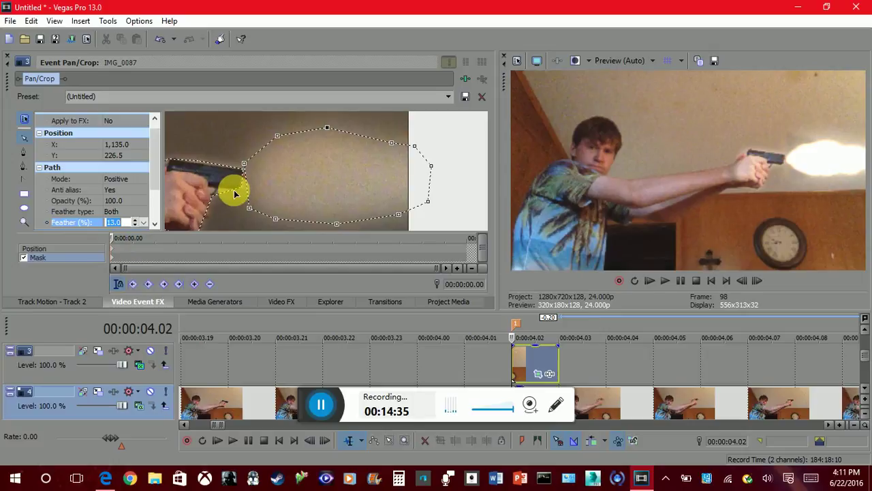
Draw a closed positive mask path around the shooter's face, front shoulder and upper arm
drag(239, 218, 393, 200)
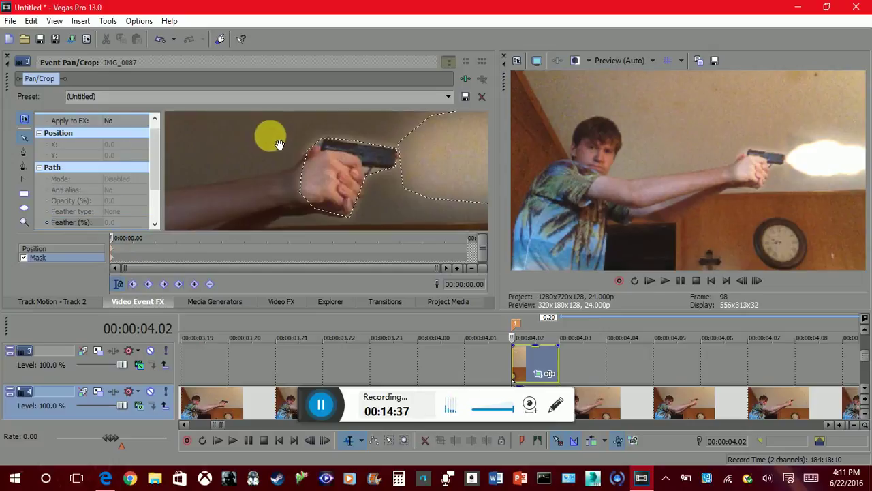
drag(280, 145, 497, 150)
drag(216, 181, 291, 190)
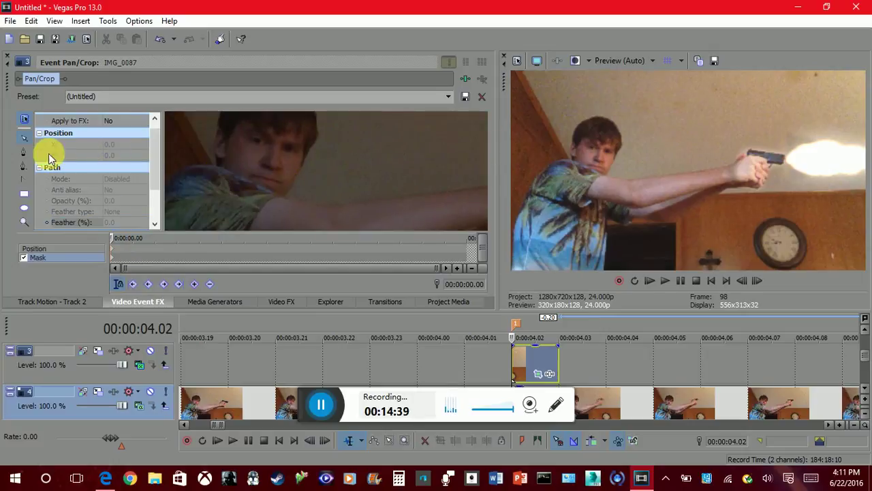
click(24, 151)
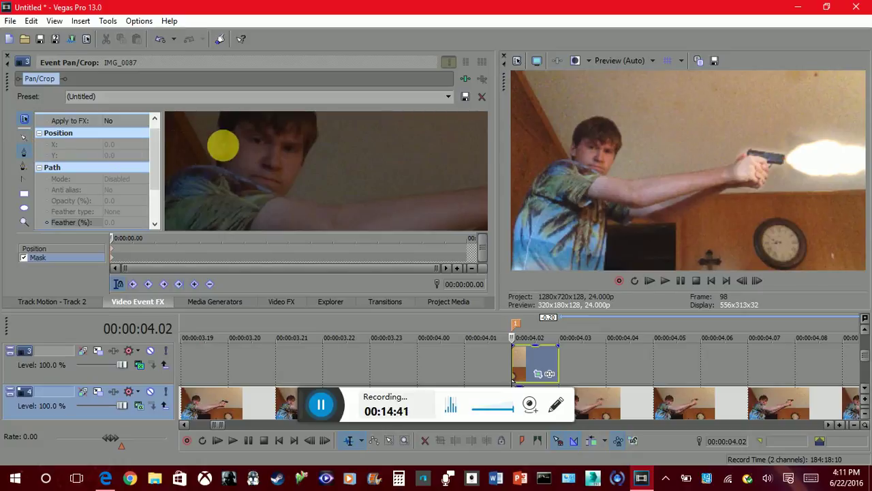
click(219, 164)
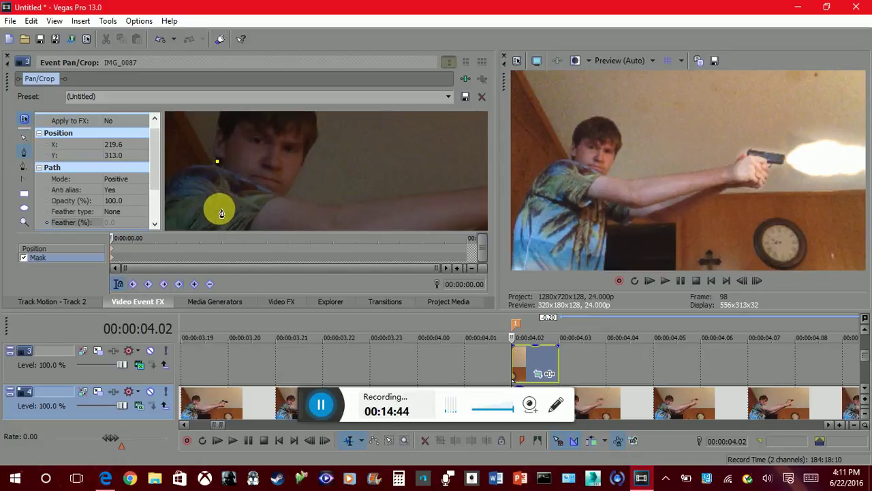
click(218, 205)
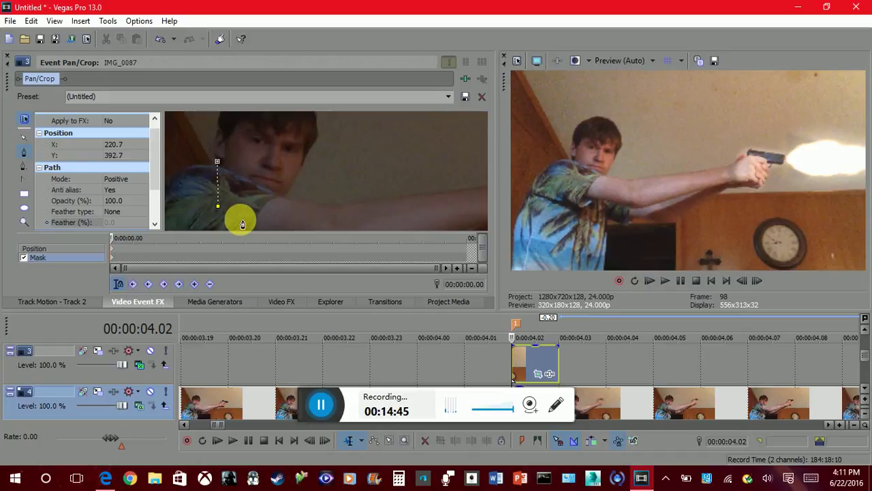
click(291, 231)
click(363, 234)
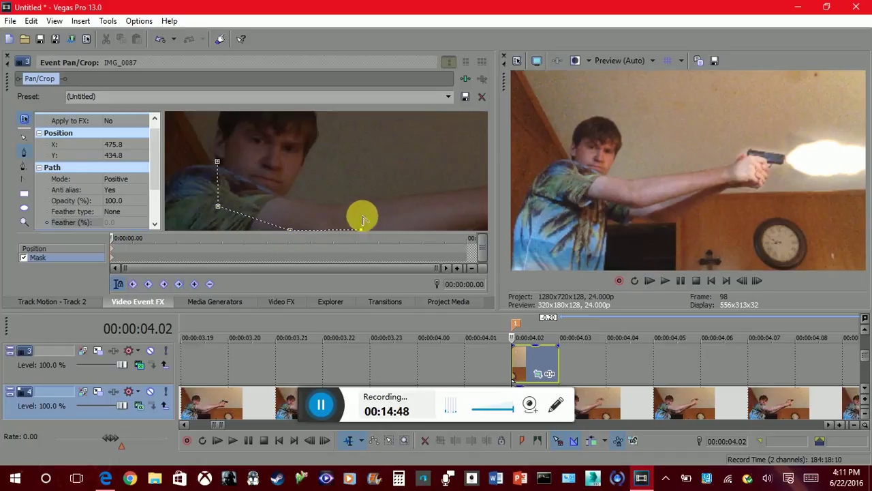
click(361, 204)
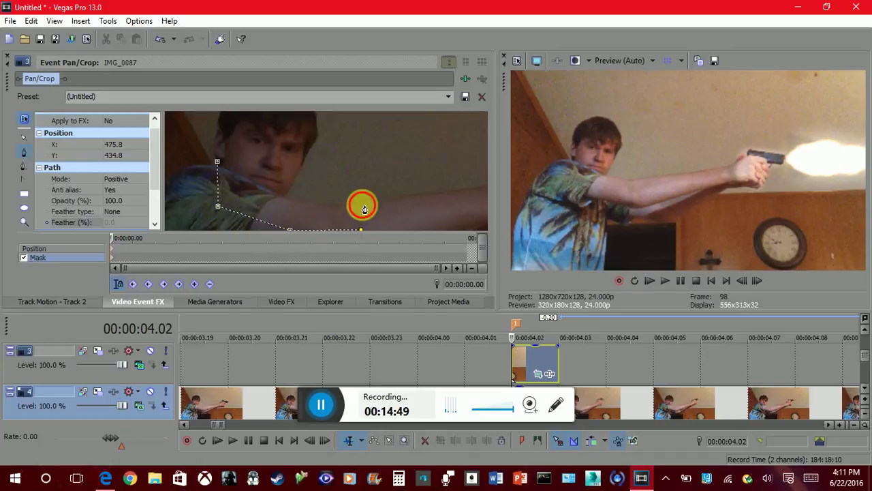
click(290, 186)
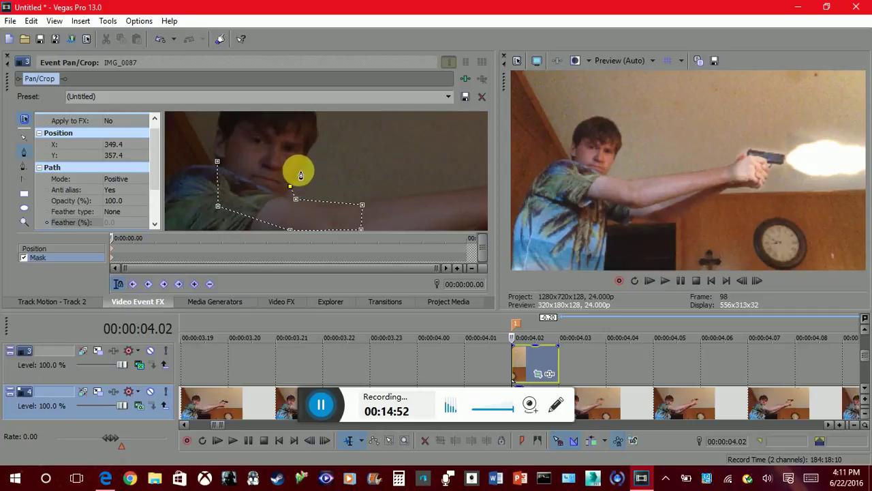
click(318, 119)
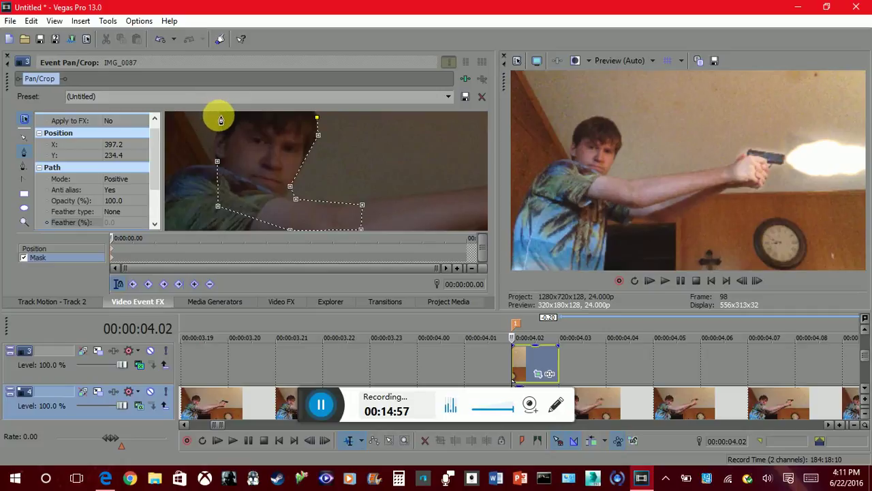
click(219, 116)
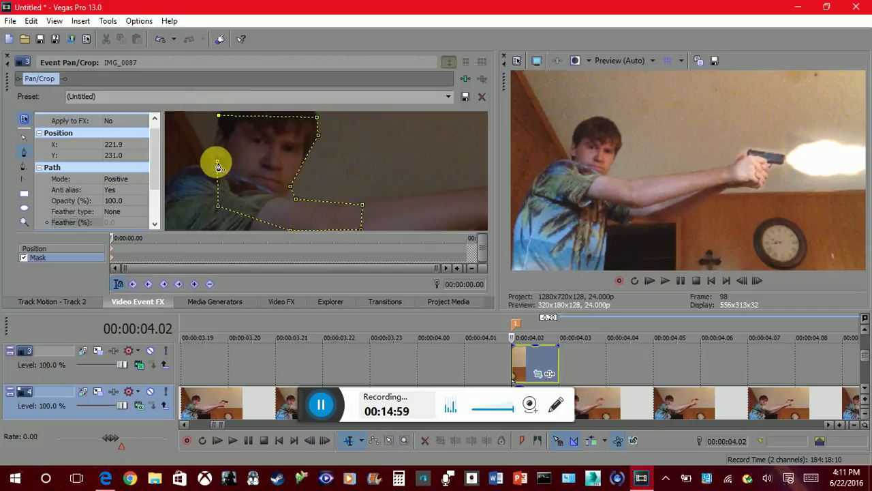
click(218, 164)
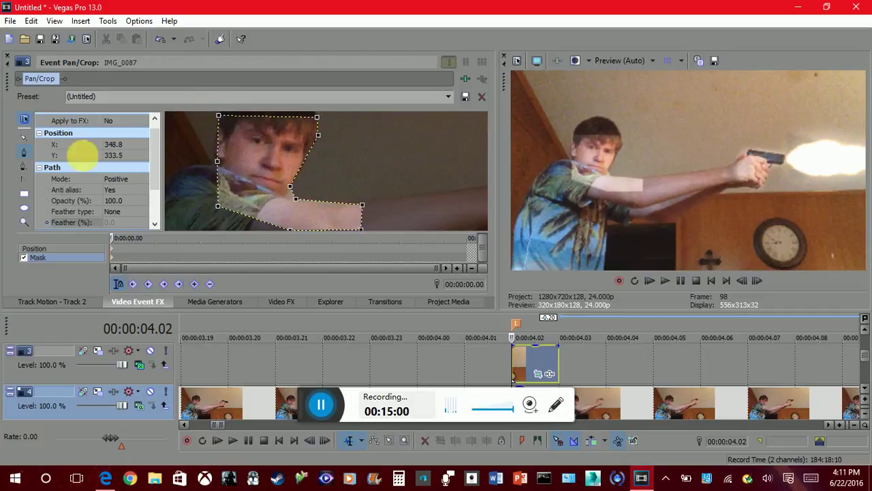
Raise the two upper anchor points of the face mask above the hair so the path encloses the whole head
click(23, 138)
click(419, 217)
drag(434, 140, 425, 171)
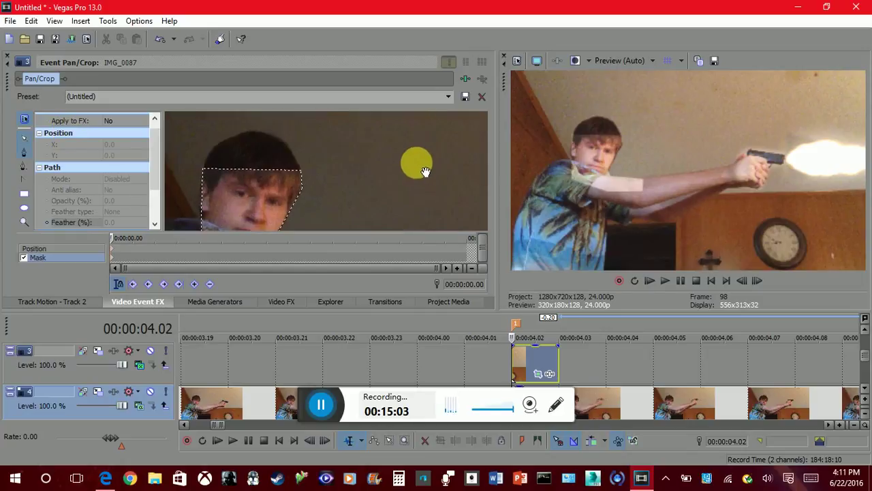
drag(313, 174, 307, 138)
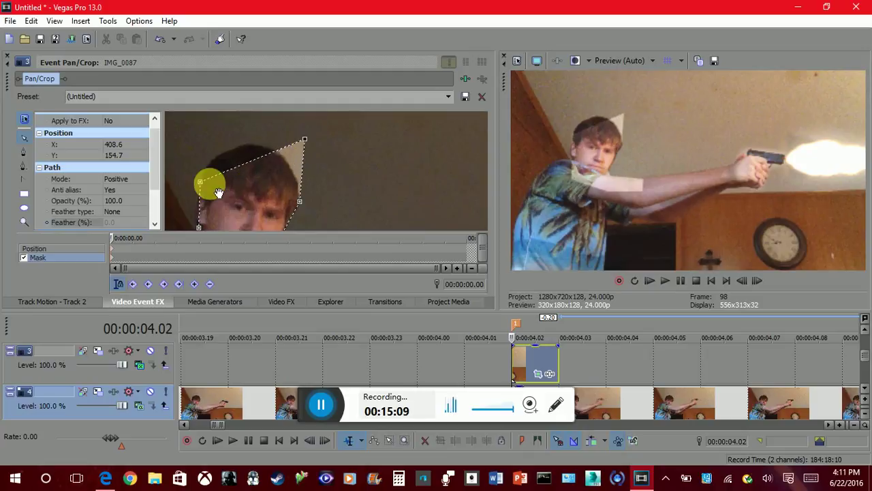
click(199, 181)
drag(203, 143, 208, 142)
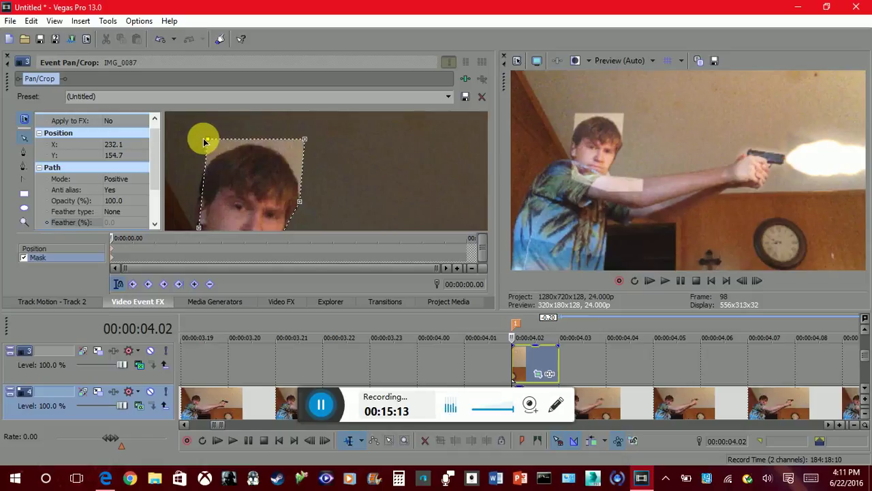
click(336, 190)
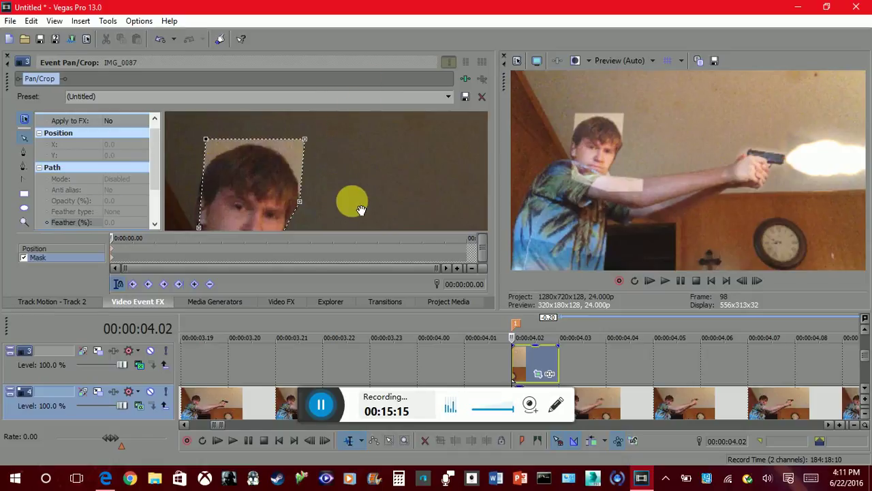
Lower the three bottom anchor points of the face and arm mask to enclose the full sleeve and upper arm
drag(361, 210, 389, 99)
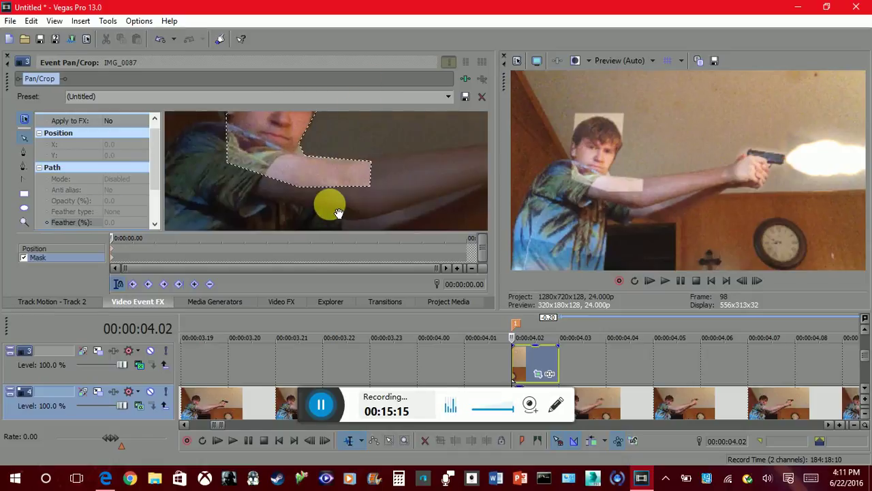
click(296, 208)
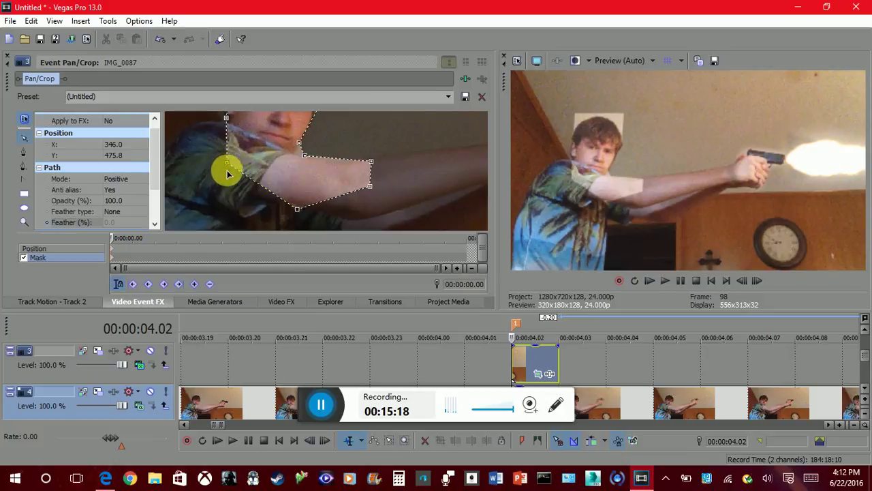
drag(227, 172, 223, 212)
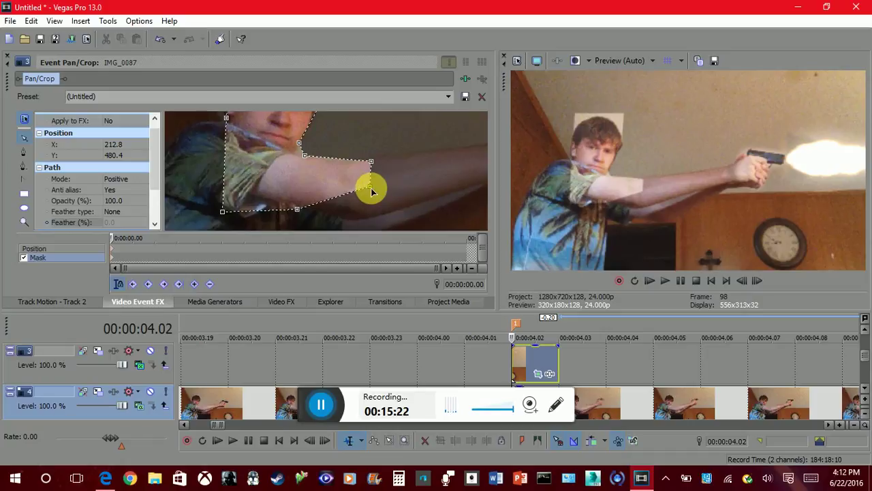
drag(371, 197, 386, 214)
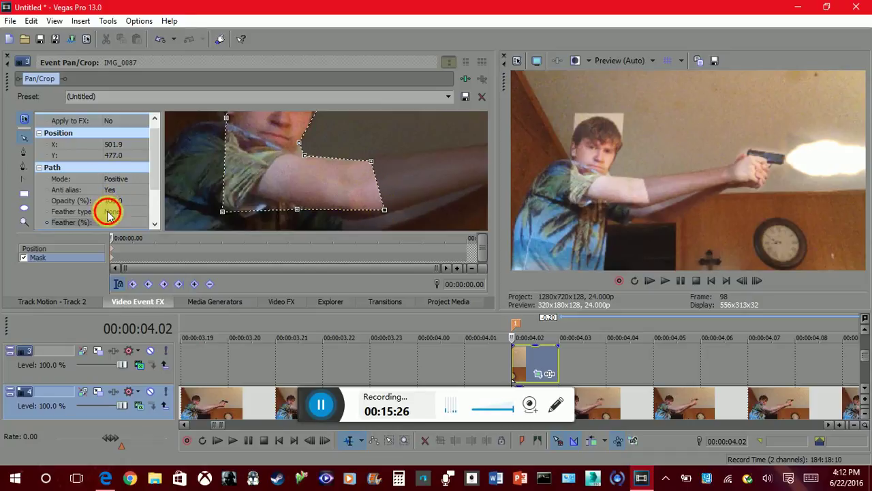
Set the face and arm mask's feather type to Both and its feather to 13.0%
click(109, 213)
click(110, 238)
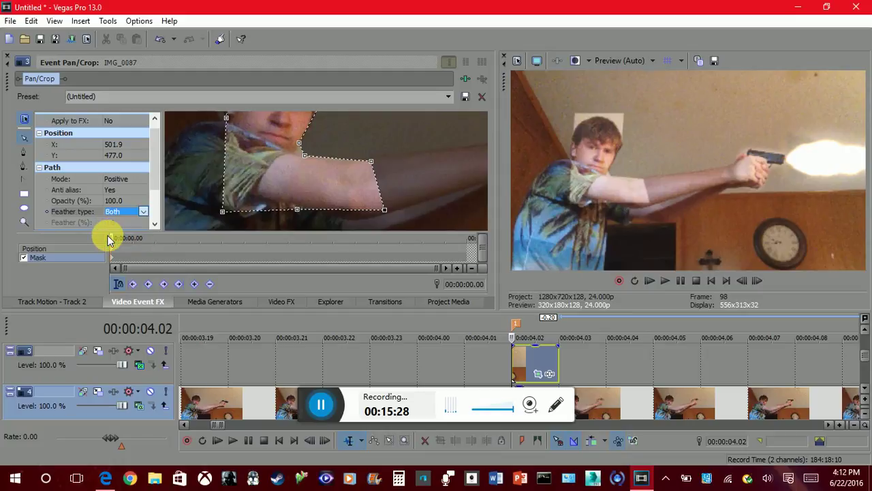
click(116, 222)
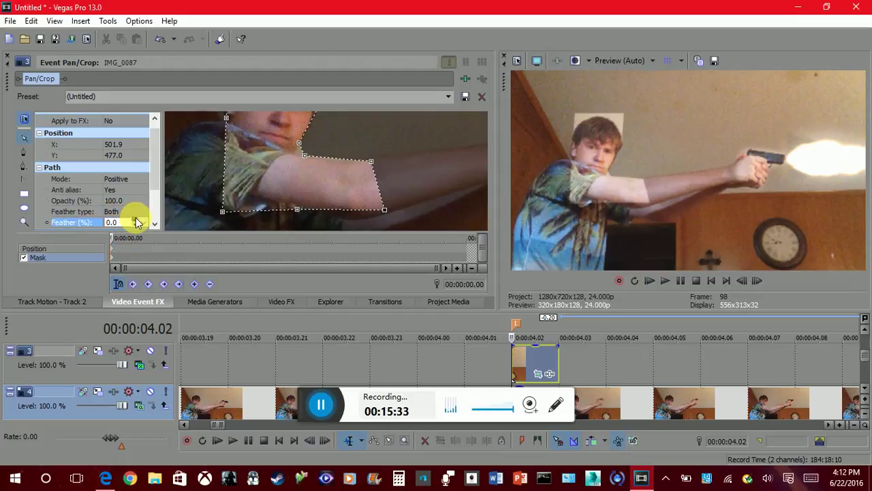
text(2.0)
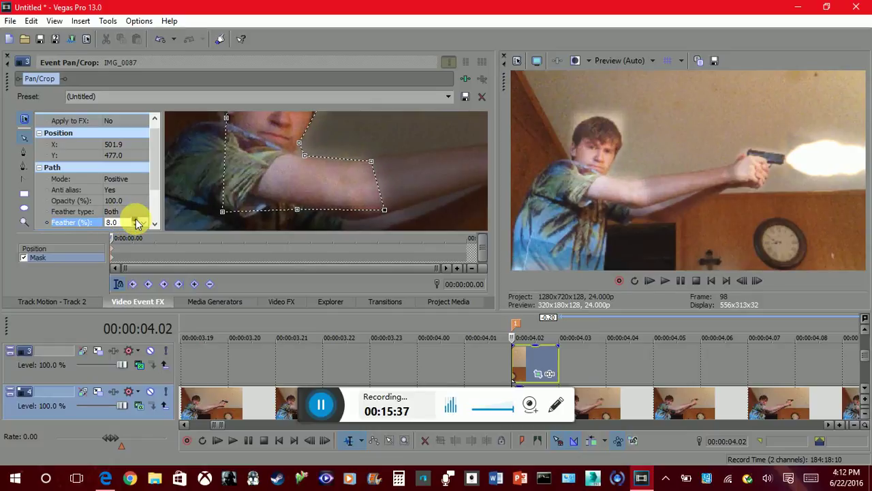
click(135, 220)
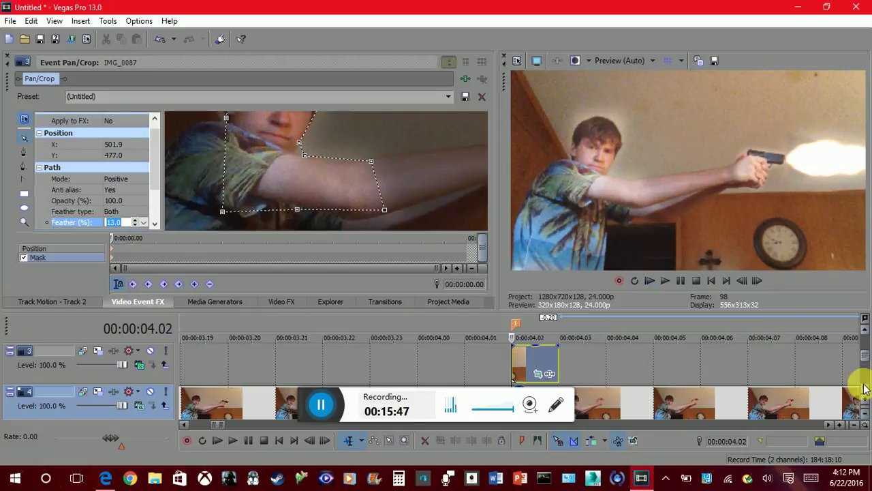
Insert a new audio track below the footage's audio track
scroll(862, 389, down, 2)
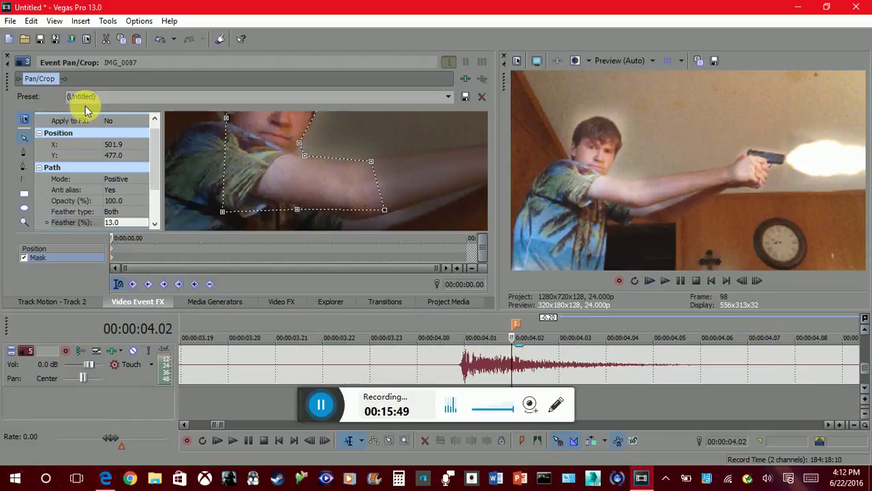
right_click(222, 399)
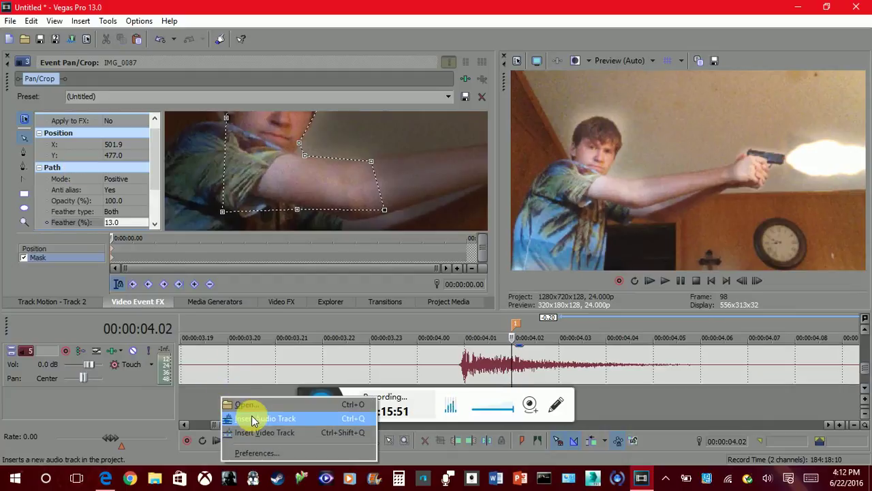
click(261, 419)
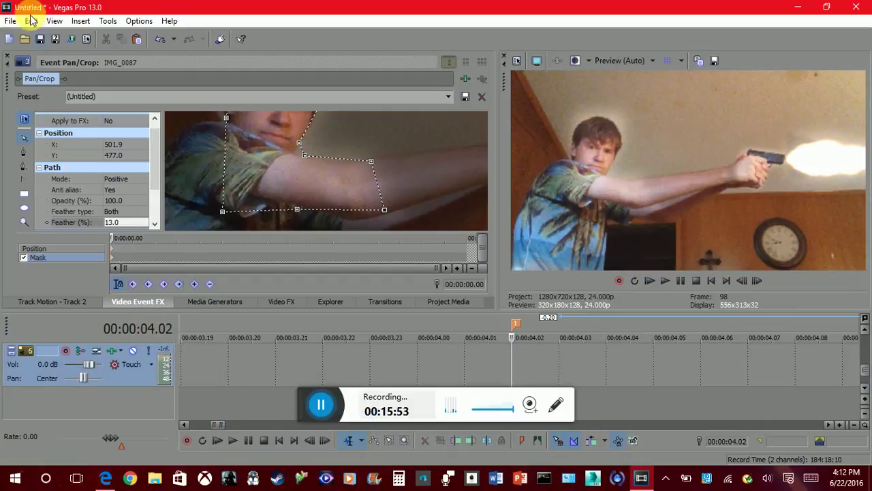
Import the high_powered_pistol MP3 from the gun stuff folder into the project media
click(10, 21)
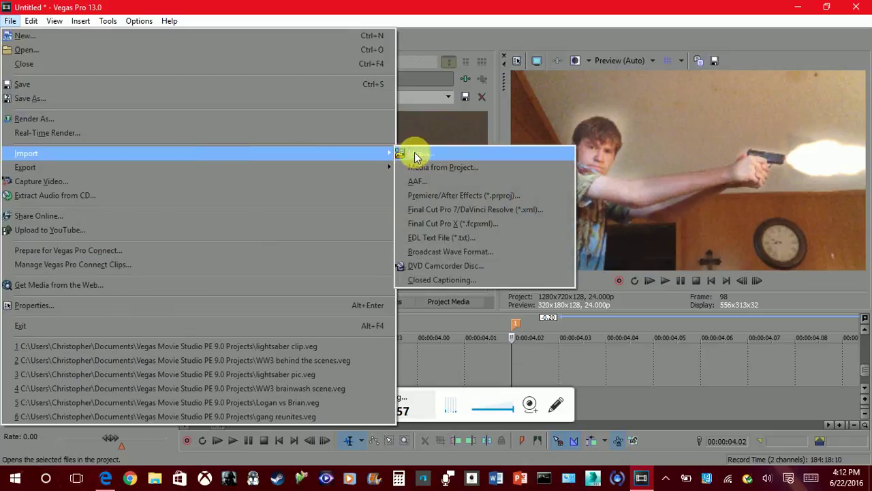
click(415, 153)
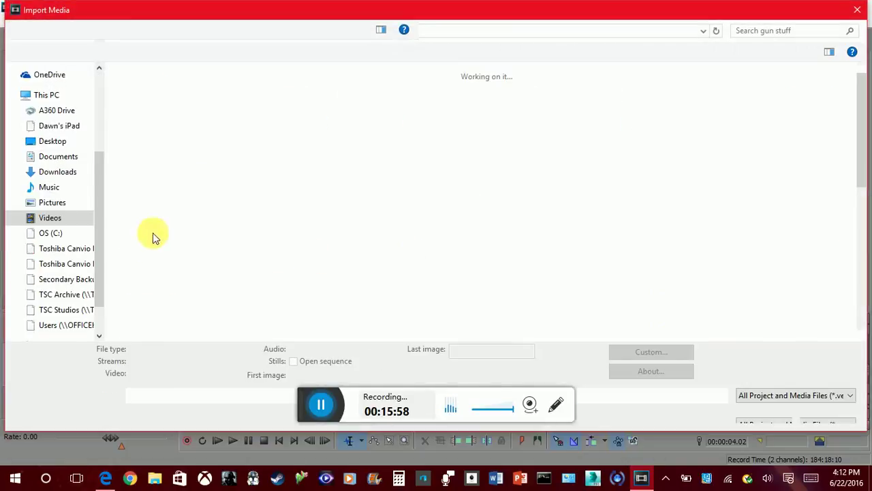
scroll(572, 249, down, 1)
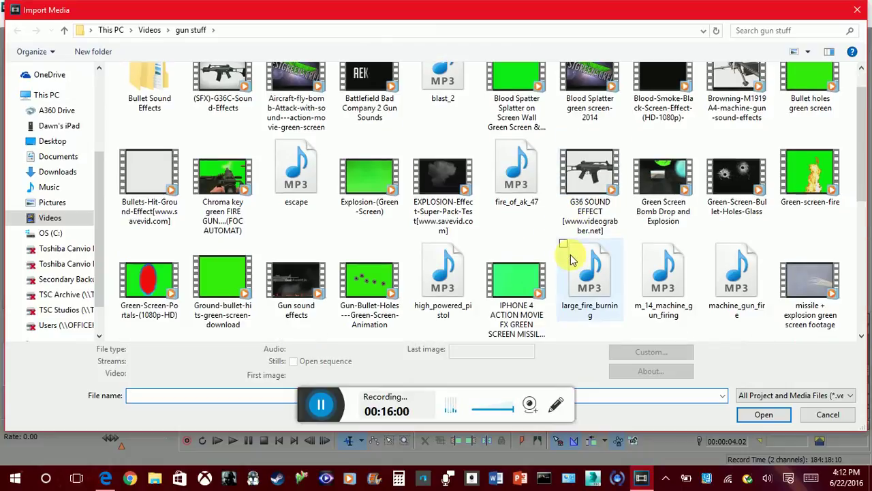
double_click(458, 283)
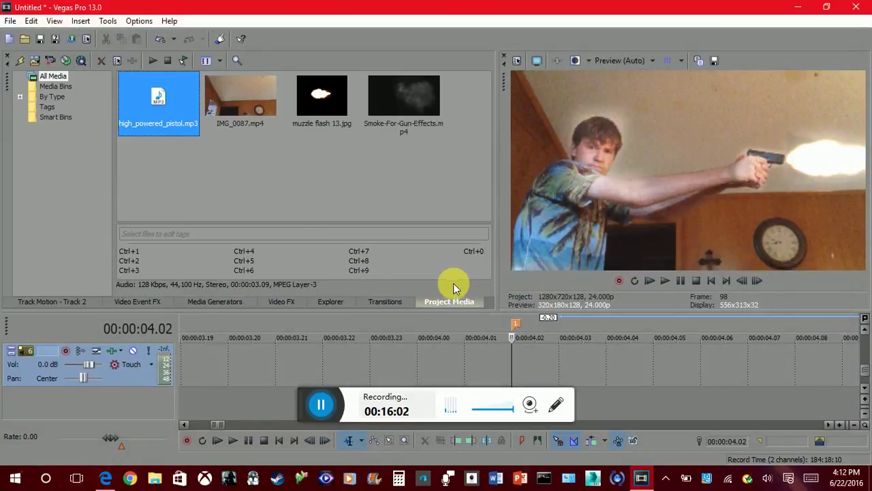
Place high_powered_pistol.mp3 on the new audio track at 00:00:04.02 and split it at 00:00:04.04
drag(163, 99, 523, 374)
click(615, 363)
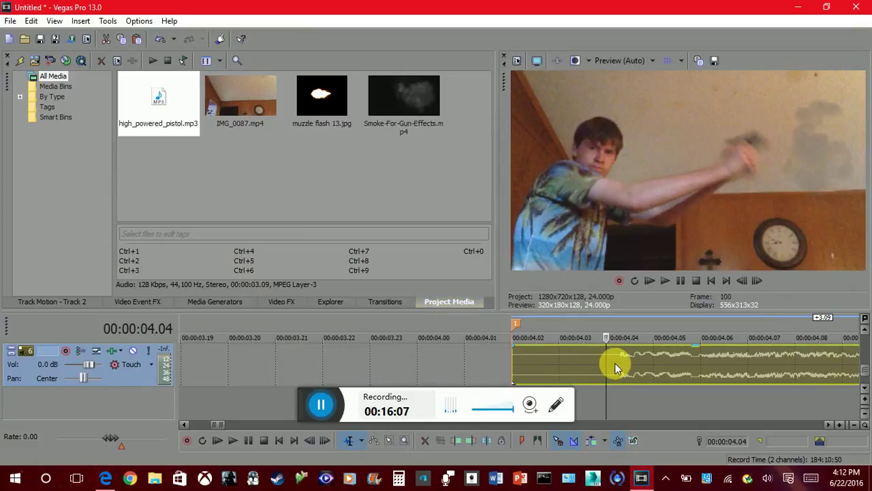
key(Right)
key(Left)
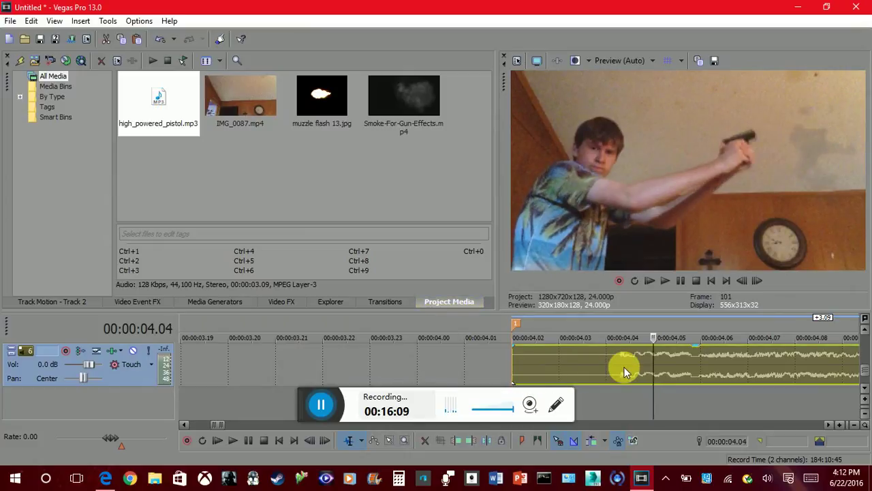
key(s)
Move the playhead forward to the second shot's flash frame at 00:00:04.23
key(Right)
key(Right)
key(Right)
key(Right)
key(Right)
key(Right)
key(Right)
key(Right)
key(Right)
key(Right)
key(Right)
key(Right)
key(Right)
key(Right)
key(Right)
key(Right)
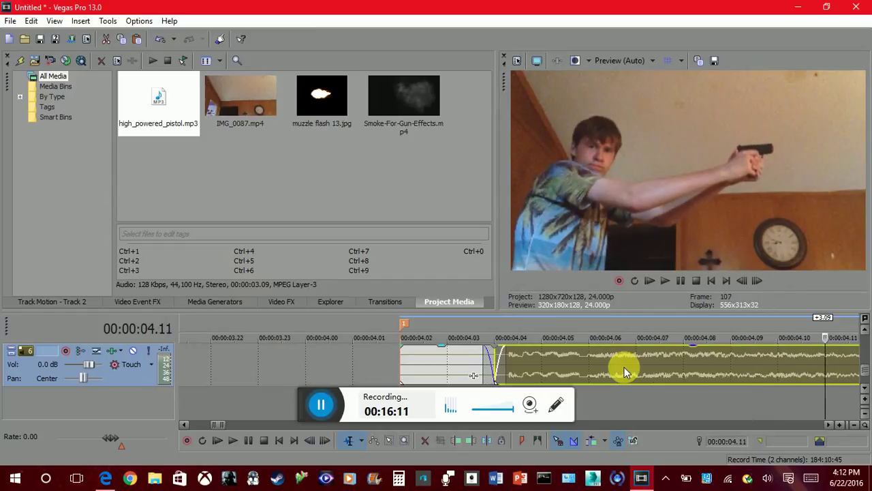
key(Right)
key(Right)
key(Right)
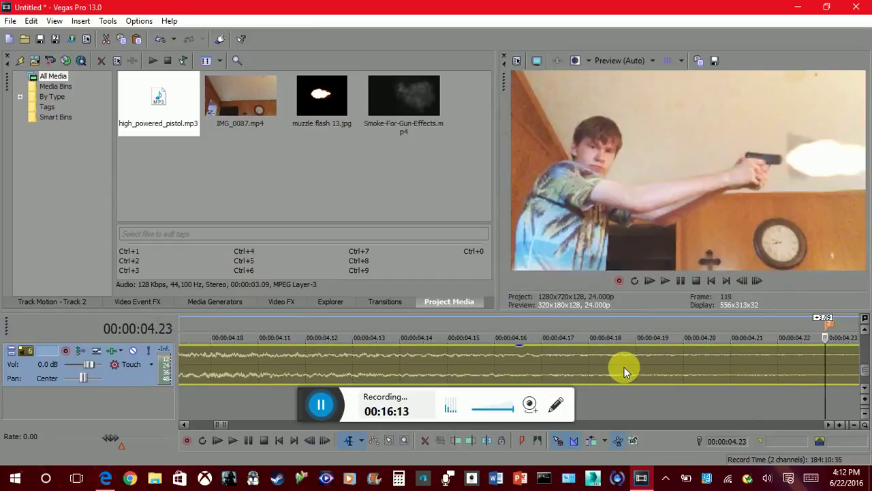
Cut the high_powered_pistol sound at 00:00:04.22, one frame before the second shot, and delete the remainder
key(Left)
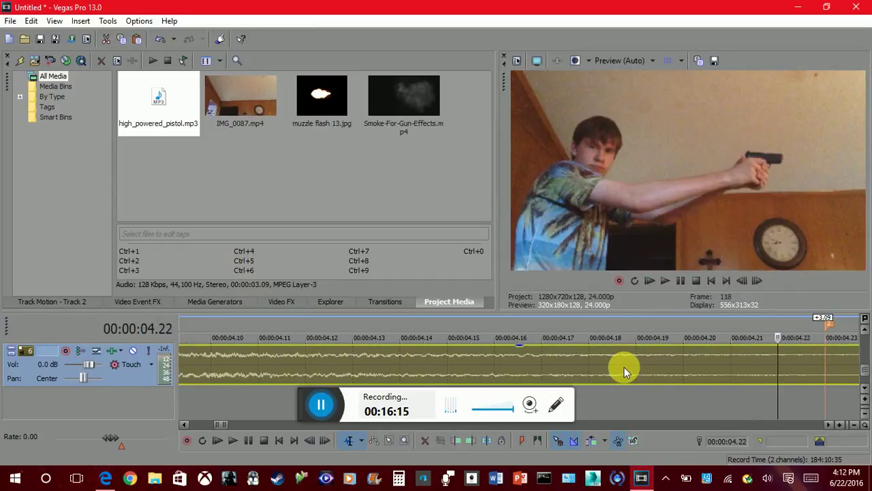
right_click(813, 367)
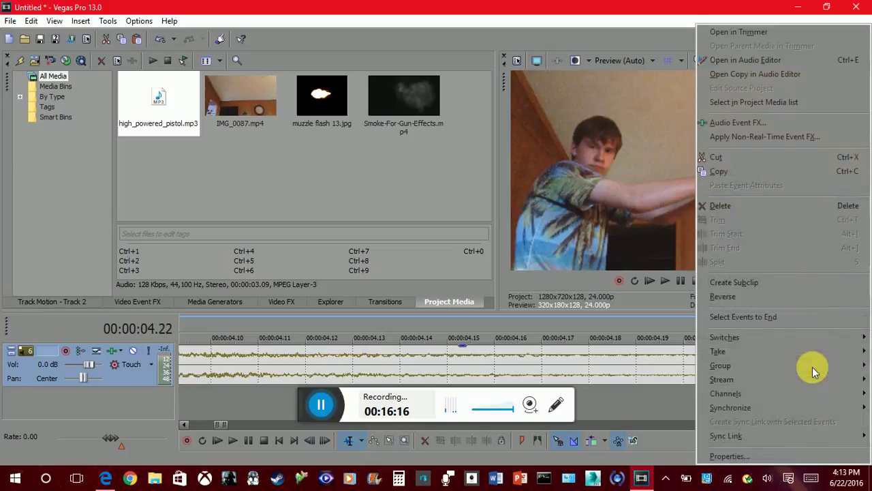
click(740, 206)
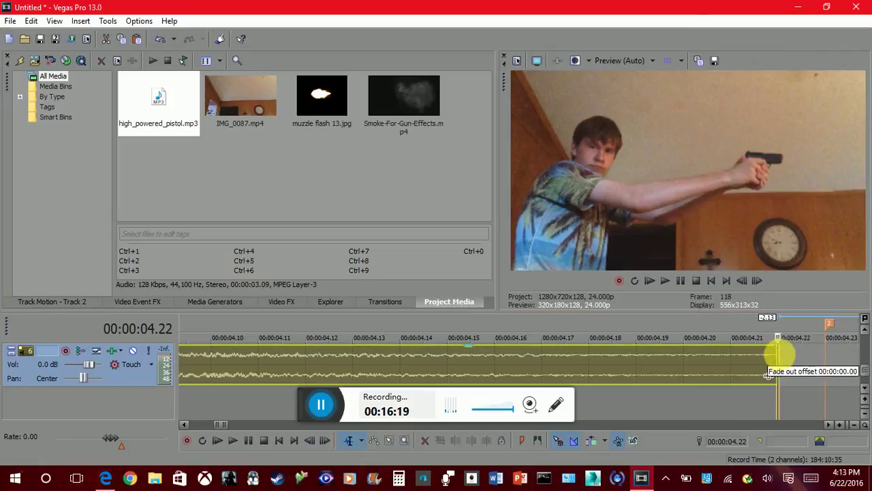
Delete the silent lead-in piece before 00:00:04.04 and move the remaining pistol sound to start at the first shot's marker, 00:00:04.02
click(219, 426)
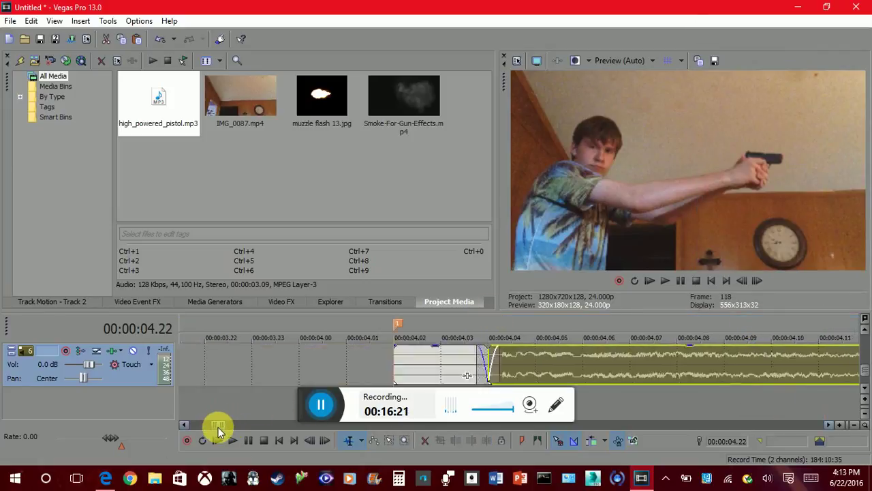
drag(219, 428, 220, 430)
click(733, 366)
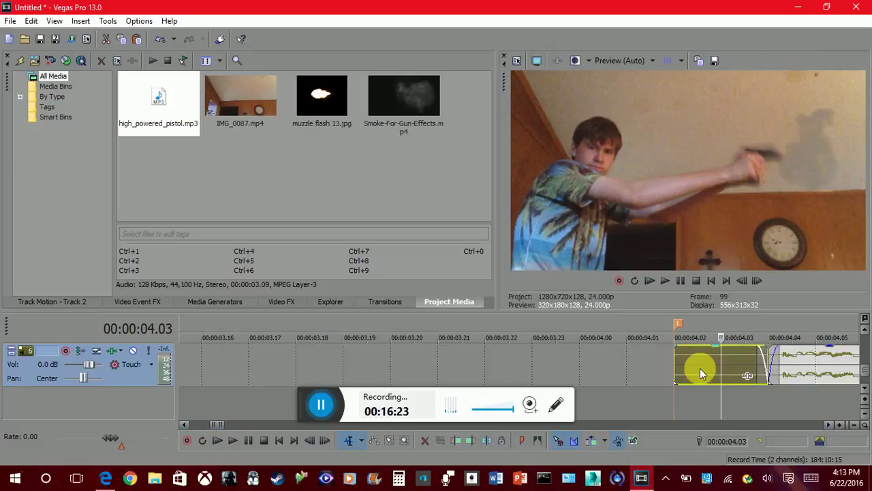
key(Delete)
click(781, 354)
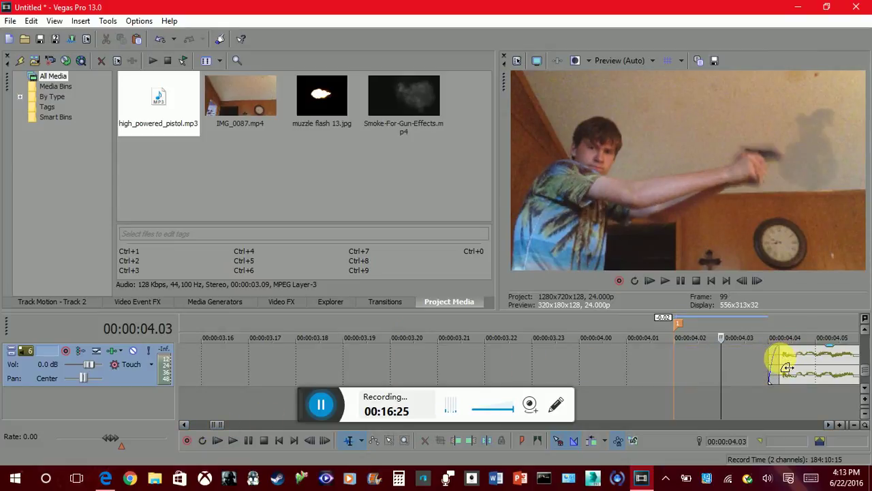
drag(787, 368, 686, 370)
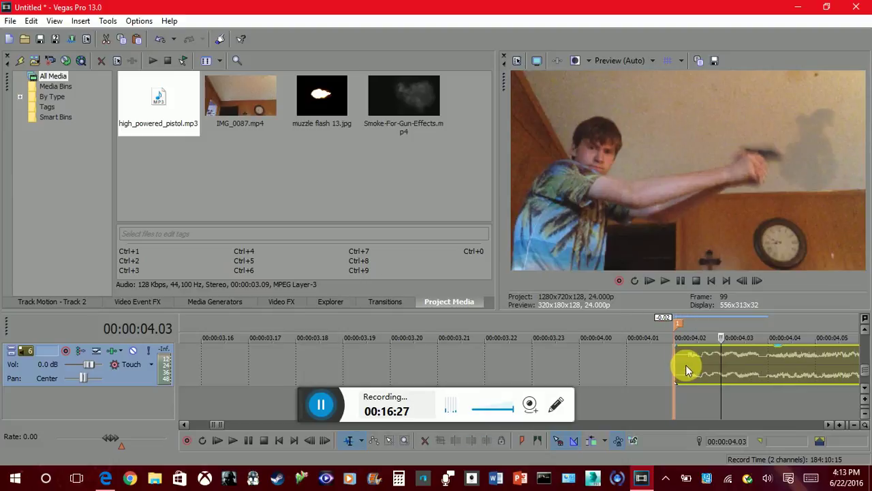
Copy the trimmed pistol sound and paste it on the same track at the second shot's flash frame, 00:00:04.23
right_click(731, 362)
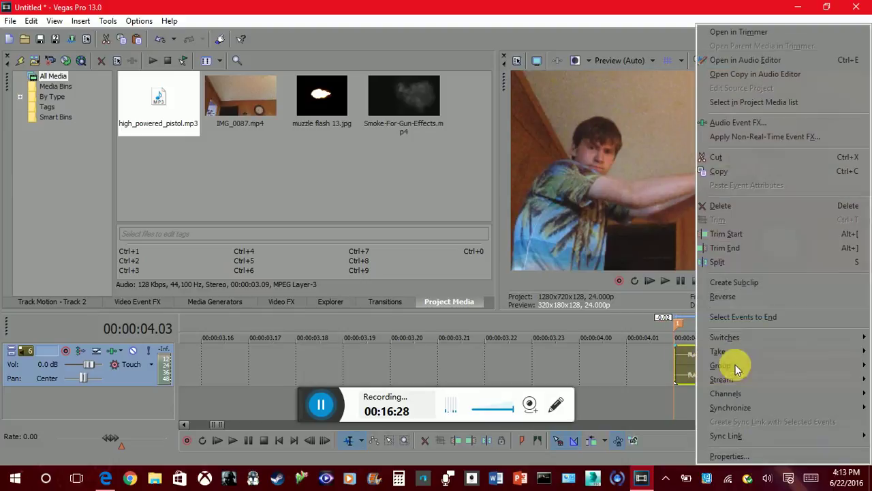
click(755, 176)
scroll(775, 383, up, 3)
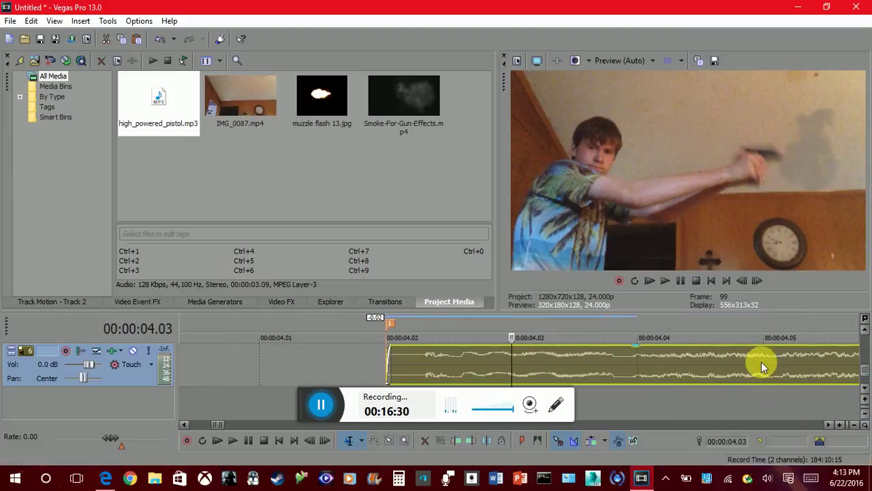
scroll(761, 366, down, 10)
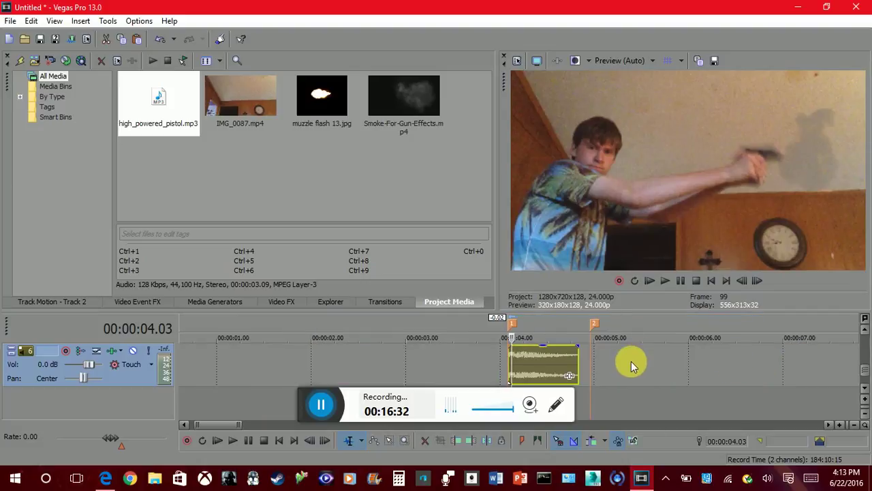
click(592, 371)
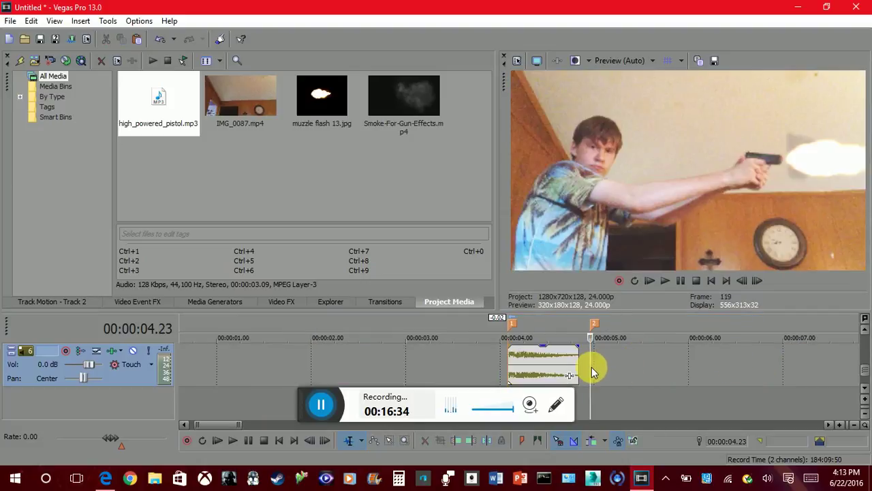
key(ctrl+v)
Play the footage twice from 00:00:02.03 to check the timing of both pistol sounds against the shots
click(510, 365)
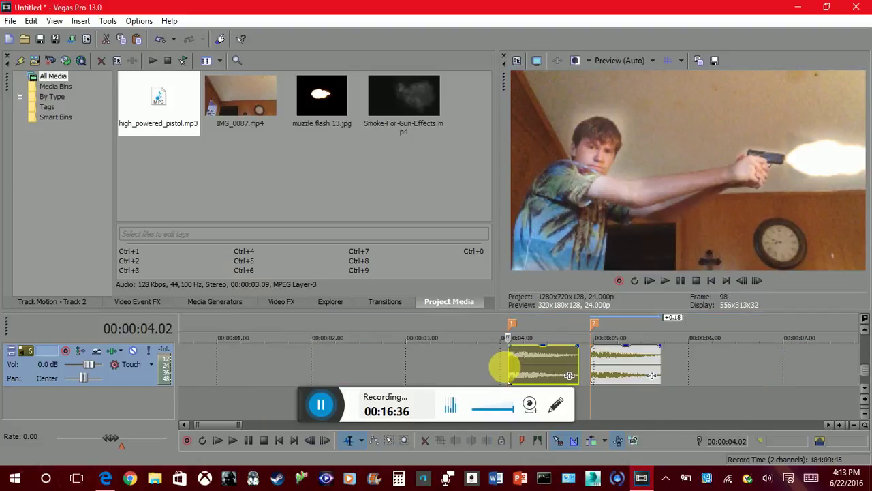
click(442, 358)
click(321, 358)
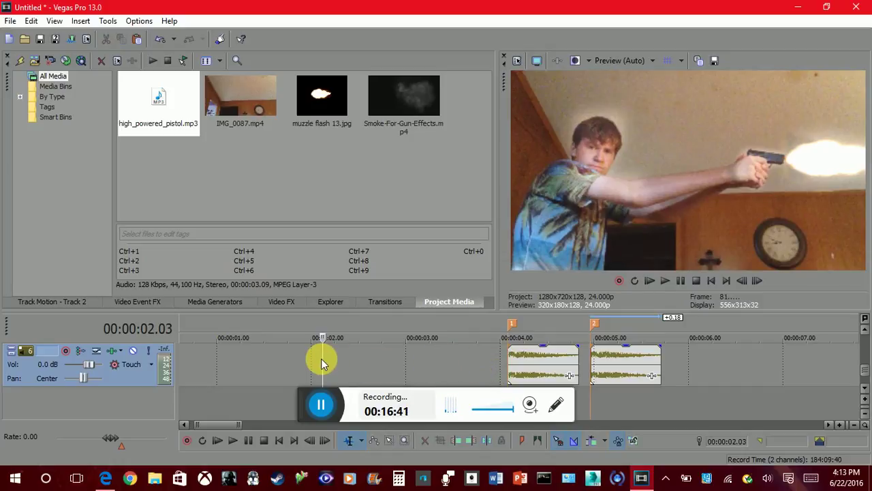
key(space)
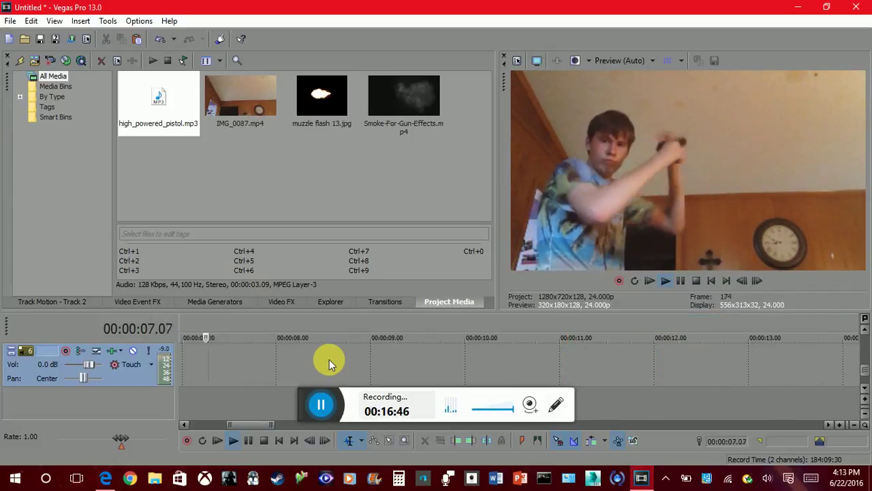
key(space)
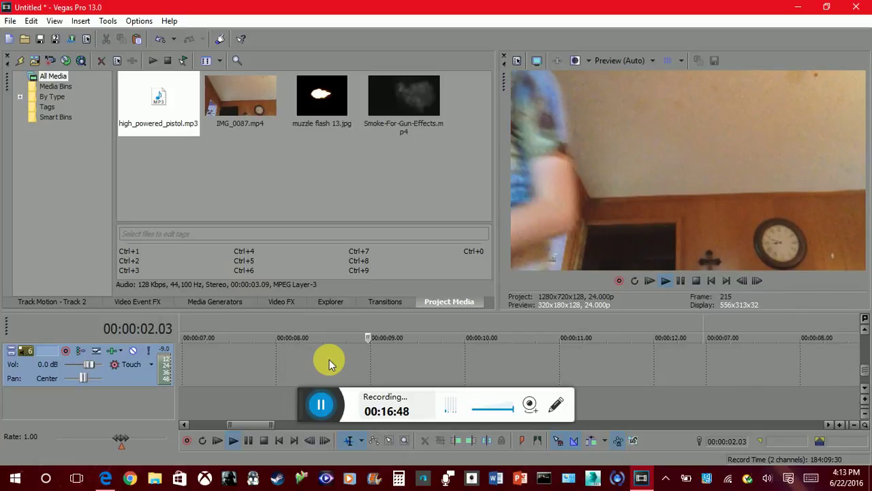
key(space)
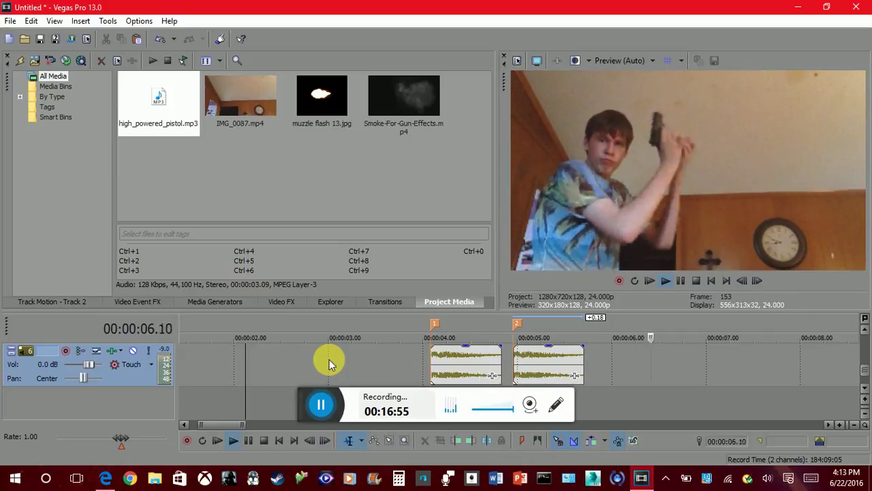
key(space)
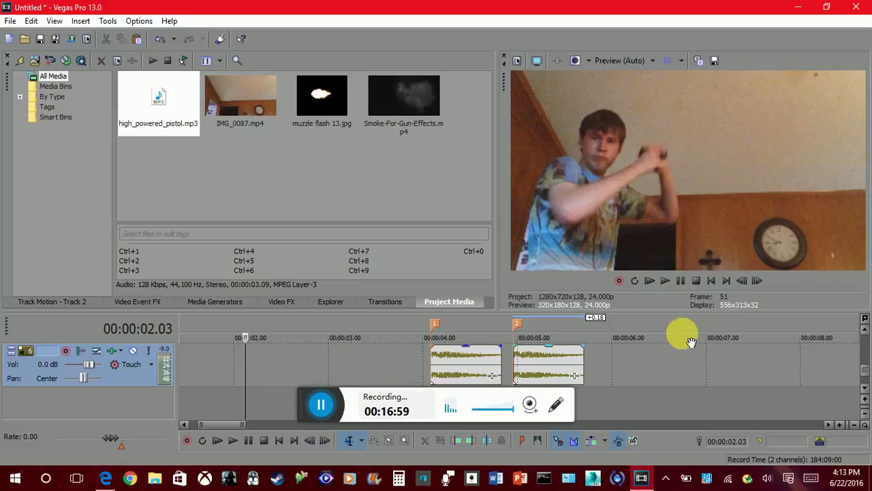
click(865, 334)
click(865, 334)
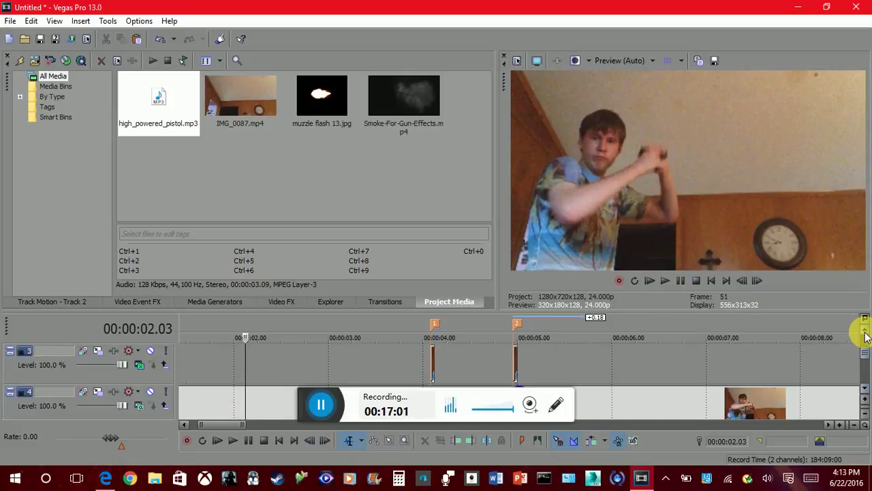